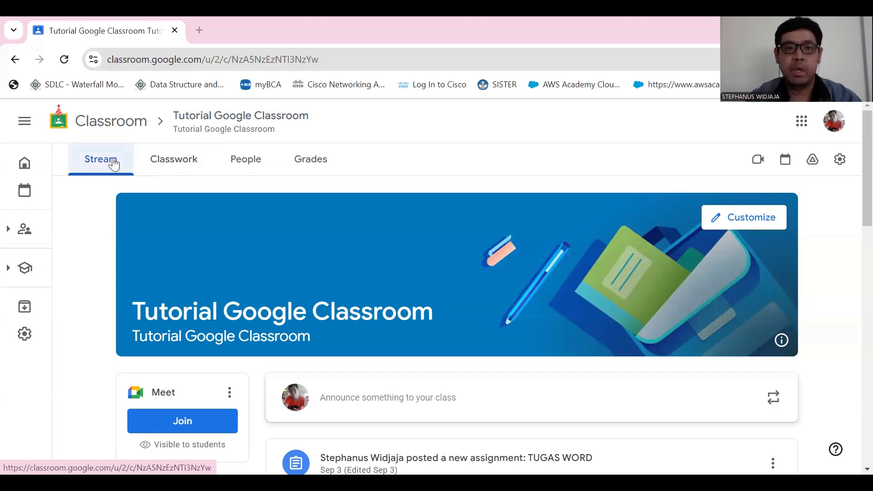
- Look over the class's People and Grades pages, including the student scores for each assignment
click(240, 164)
click(317, 163)
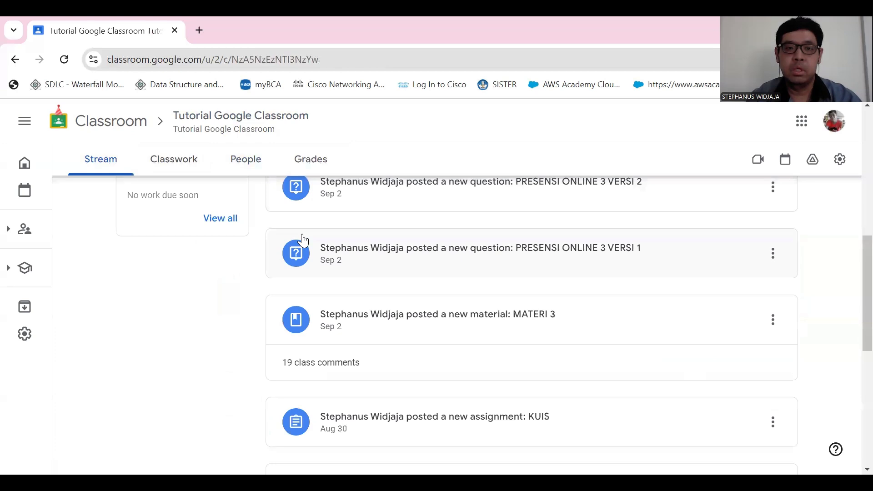
scroll(305, 243, up, 10)
scroll(308, 245, up, 1)
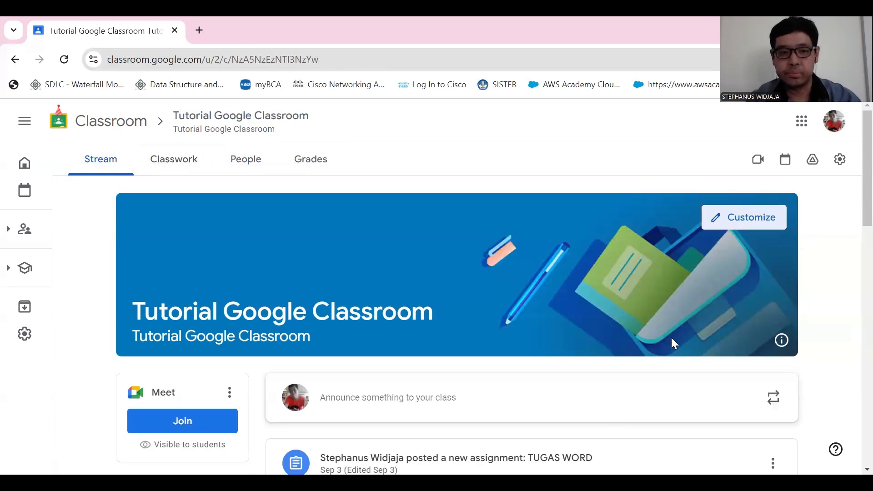
- Examine the Meet and class code cards on the Stream page, displaying the class code enlarged and closing it again
scroll(637, 346, down, 3)
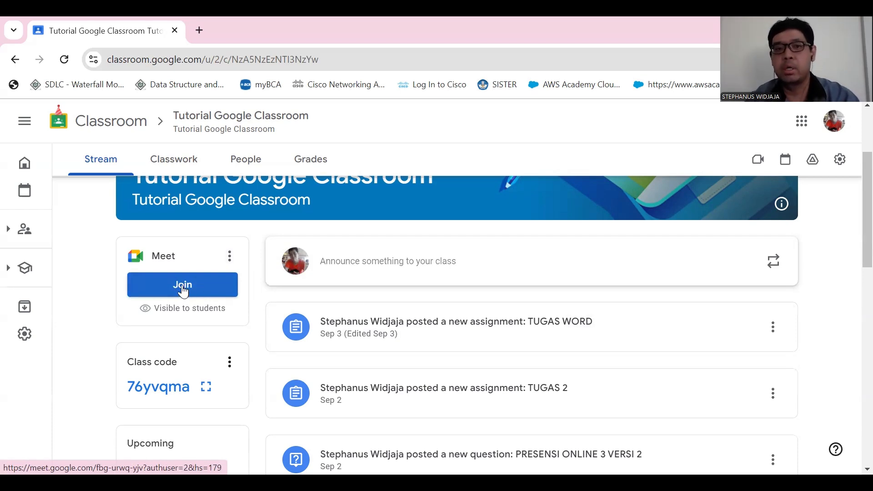
scroll(187, 293, up, 1)
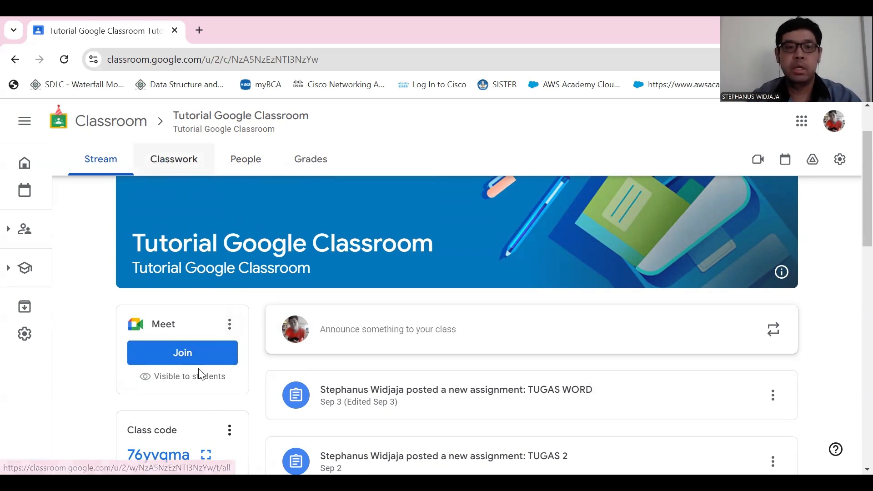
scroll(179, 408, down, 1)
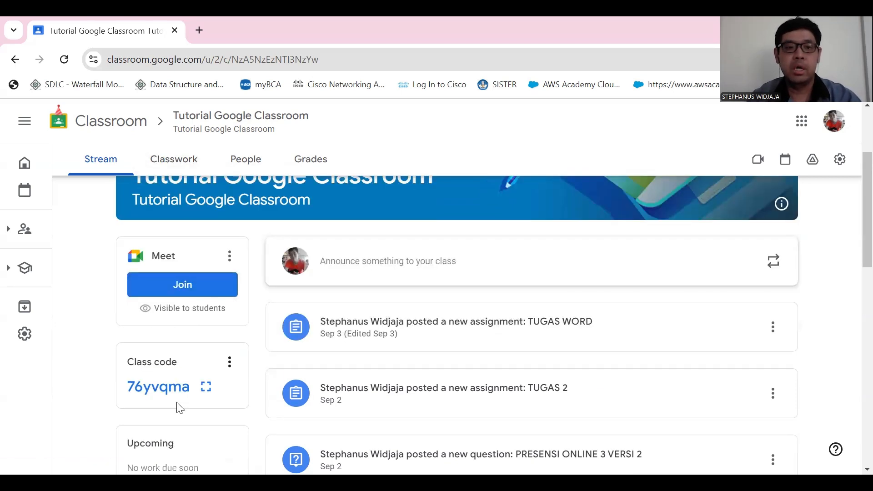
click(207, 387)
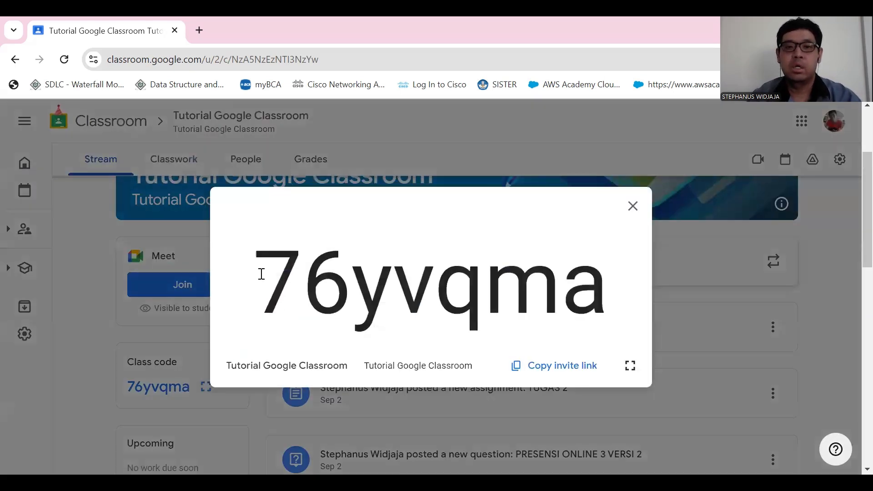
drag(261, 274, 598, 284)
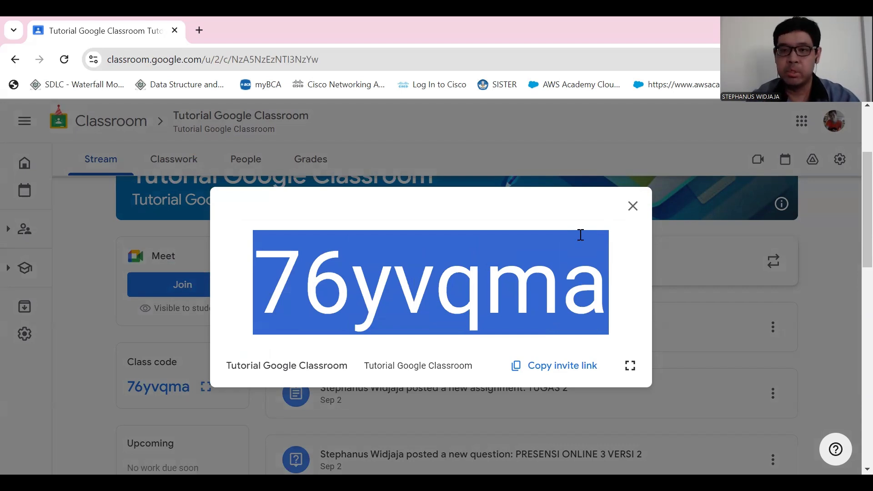
click(633, 208)
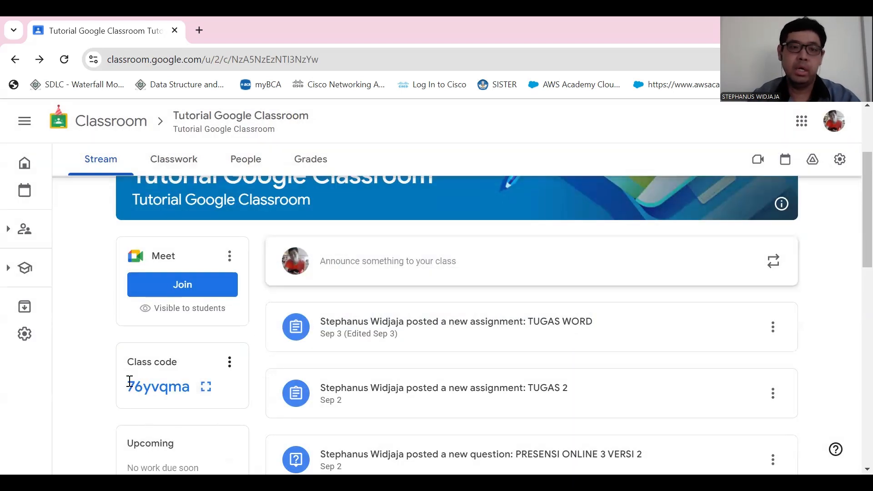
drag(128, 387, 189, 387)
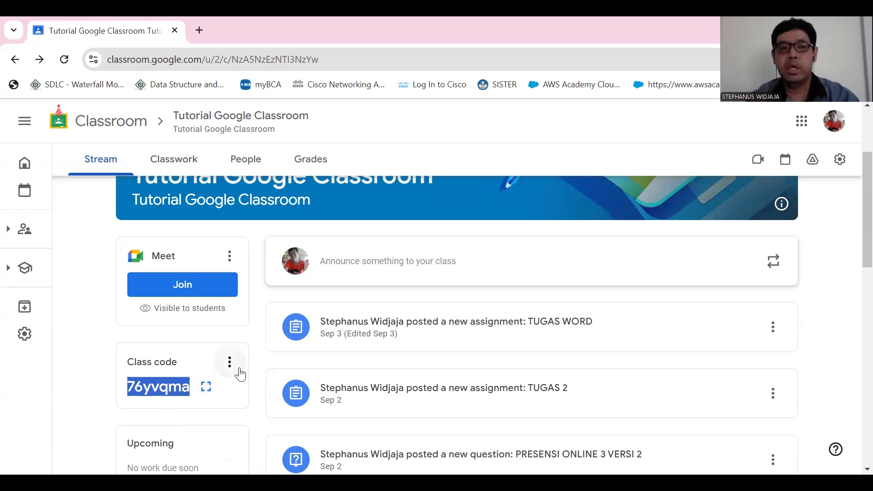
click(150, 389)
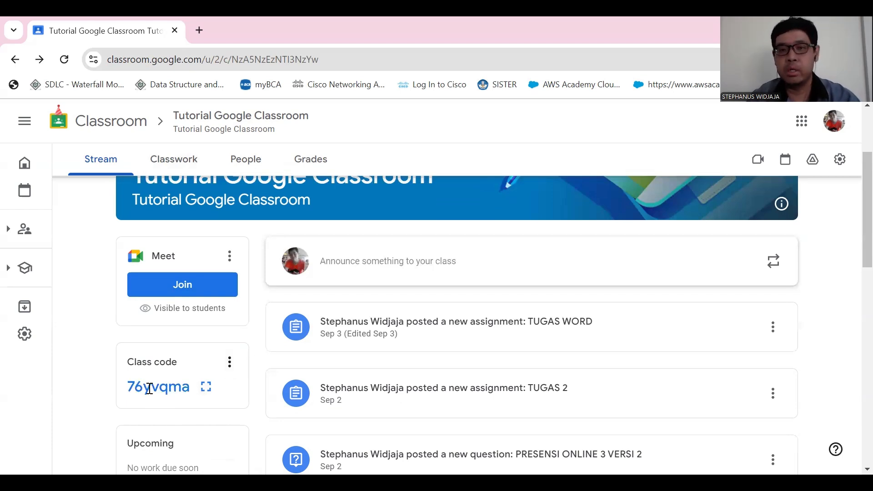
drag(129, 387, 193, 395)
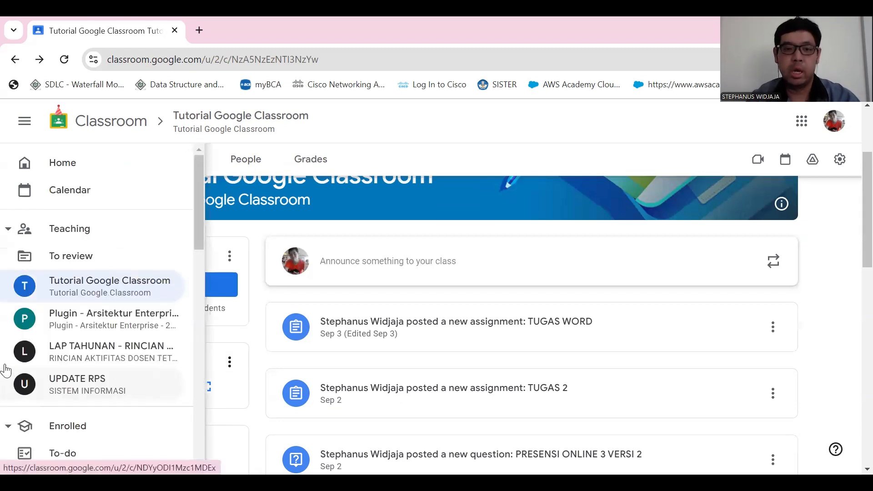
- Expand the main navigation, look through the teaching and enrolled classes, and collapse it again
scroll(352, 321, down, 4)
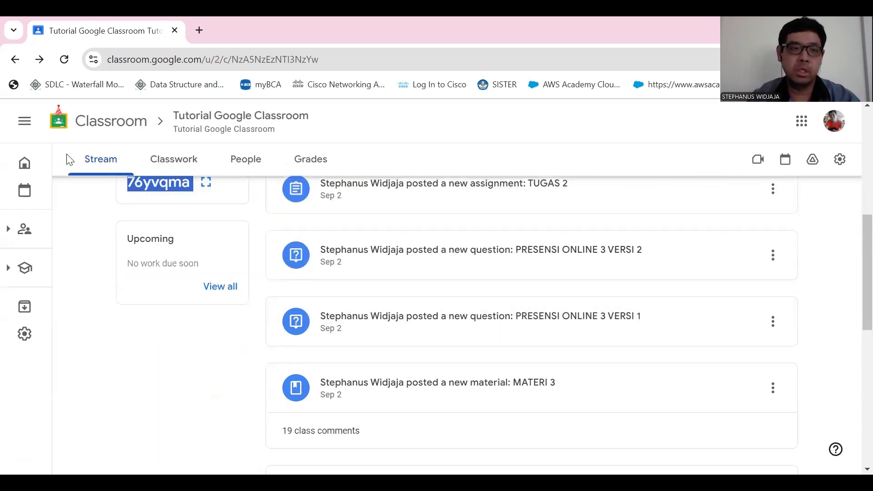
click(29, 124)
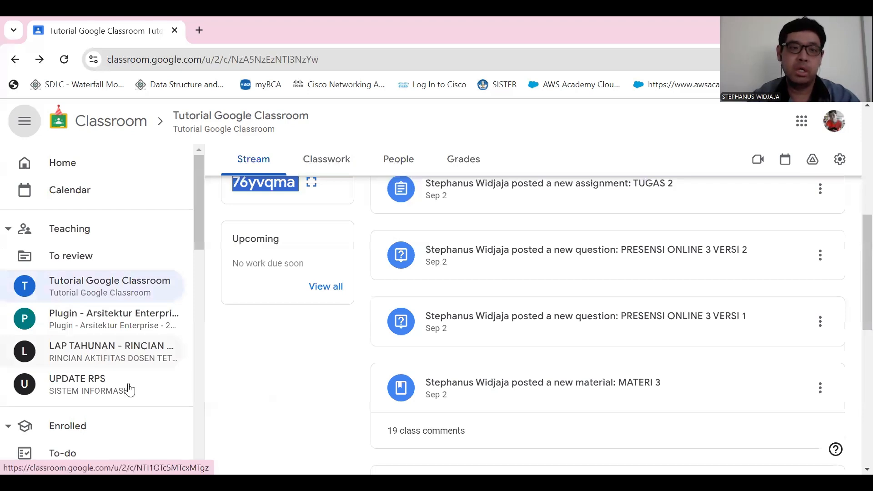
scroll(127, 400, down, 5)
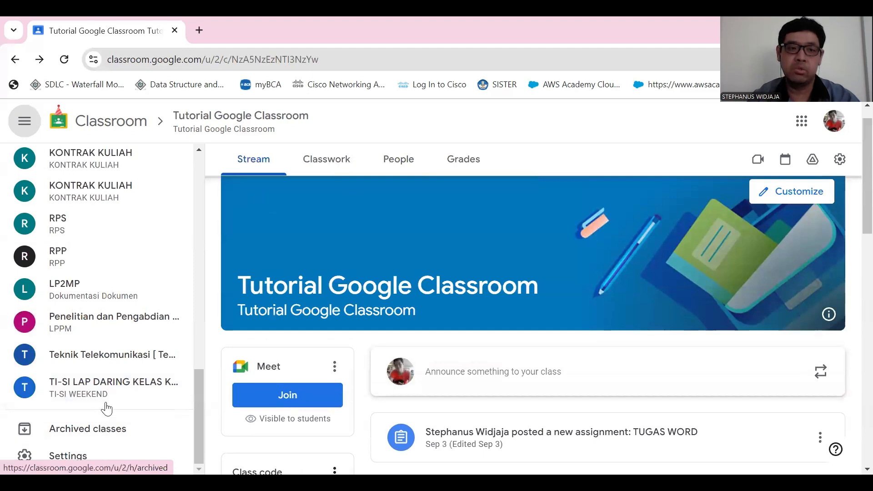
scroll(85, 301, up, 5)
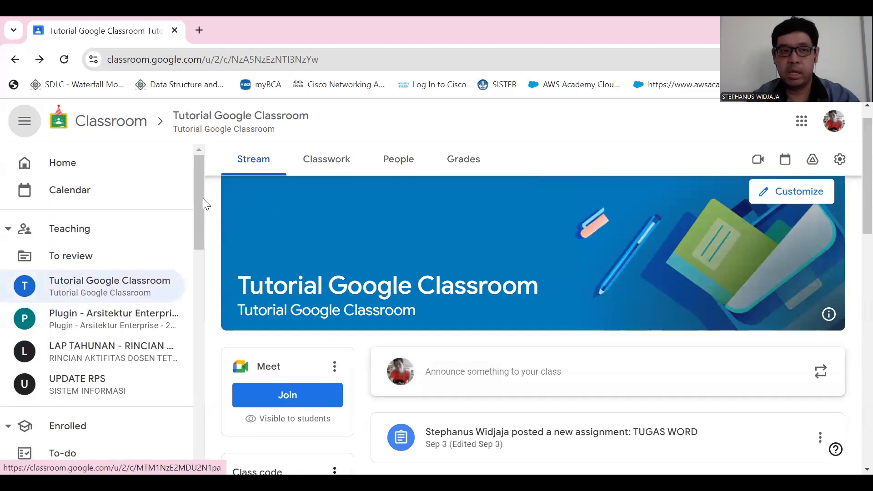
click(24, 121)
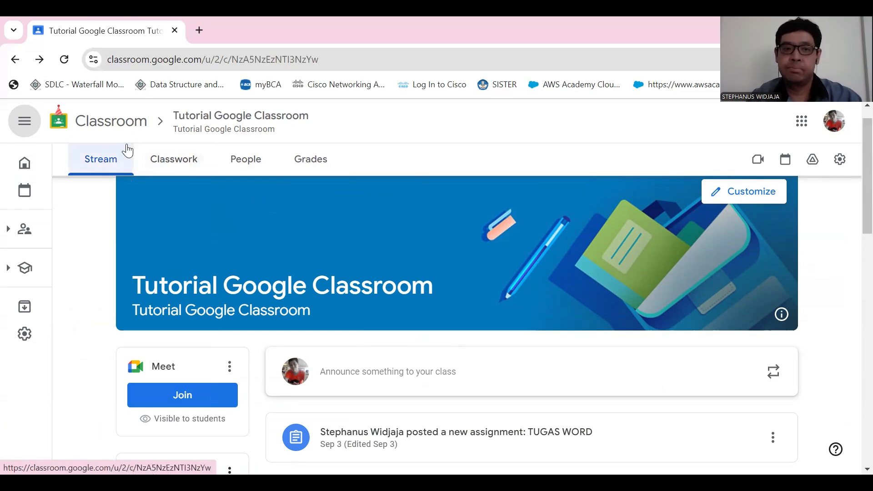
- Open the class's Classwork page and review its topics, from KUIS and TUGAS to PRESENSI ONLINE and MATERI
click(178, 167)
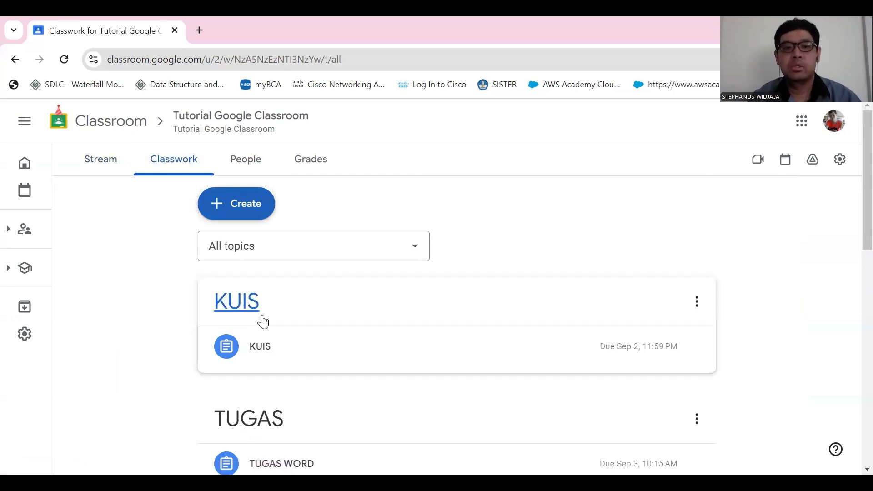
scroll(266, 323, down, 12)
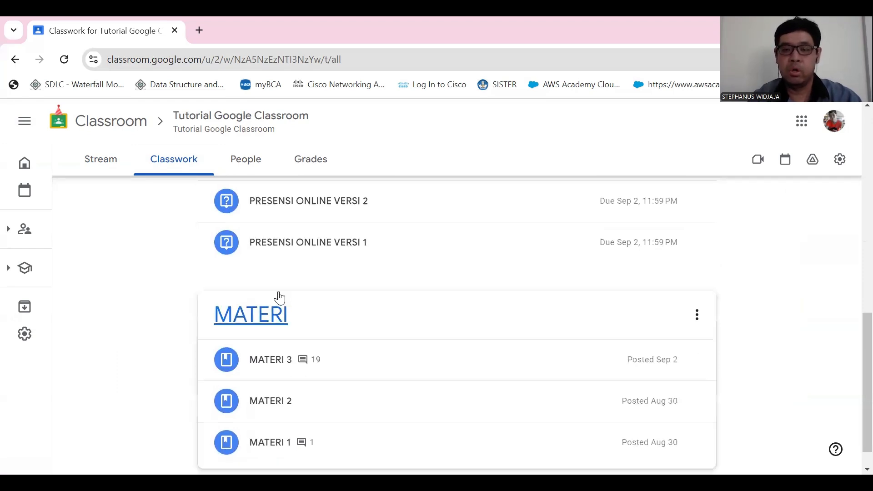
scroll(273, 343, up, 4)
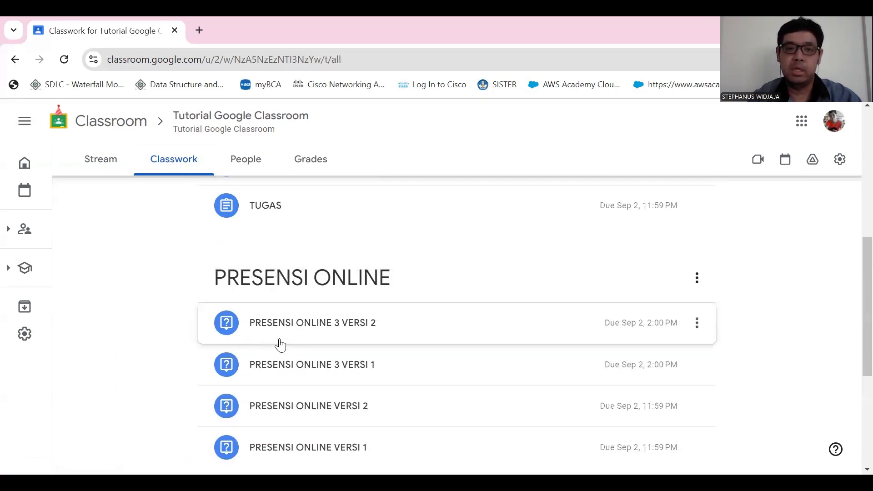
scroll(380, 343, up, 5)
scroll(273, 355, up, 2)
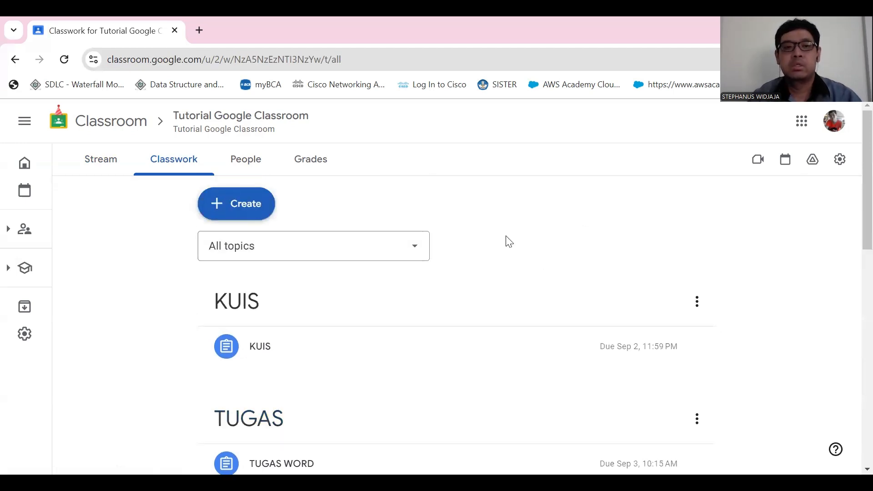
- Create a new Material post in Classwork and title it "Materi 4"
click(234, 208)
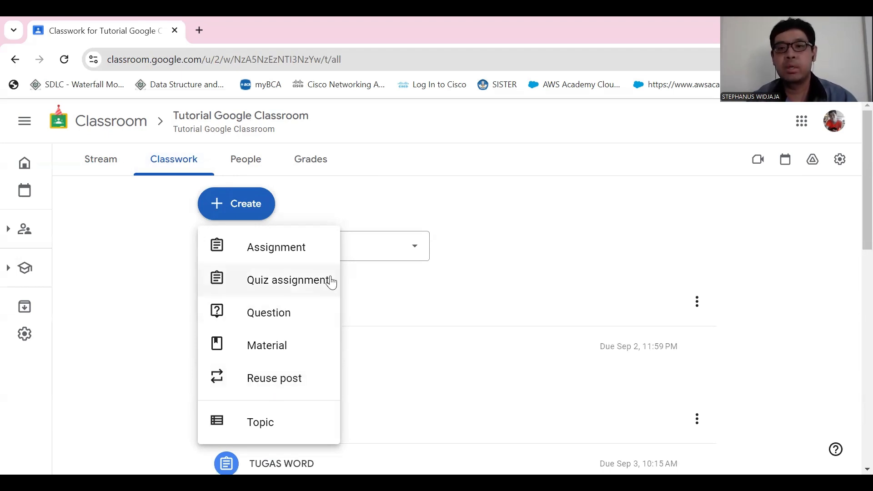
click(236, 210)
click(237, 210)
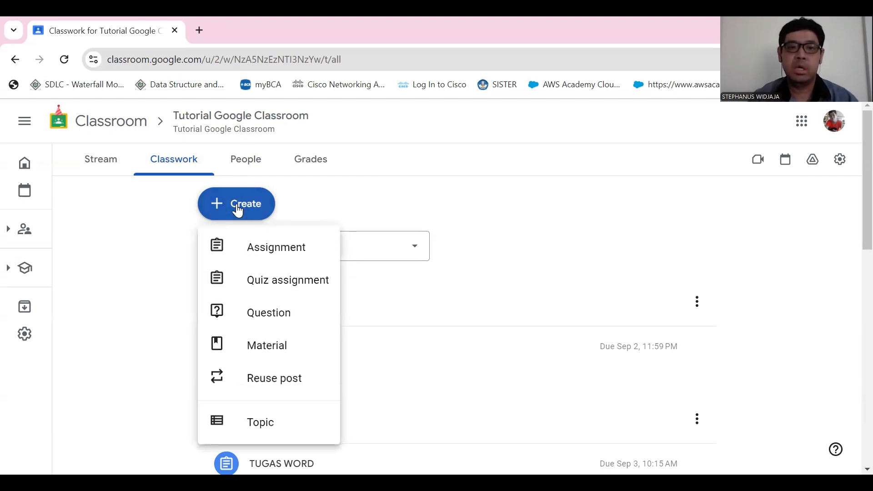
click(270, 354)
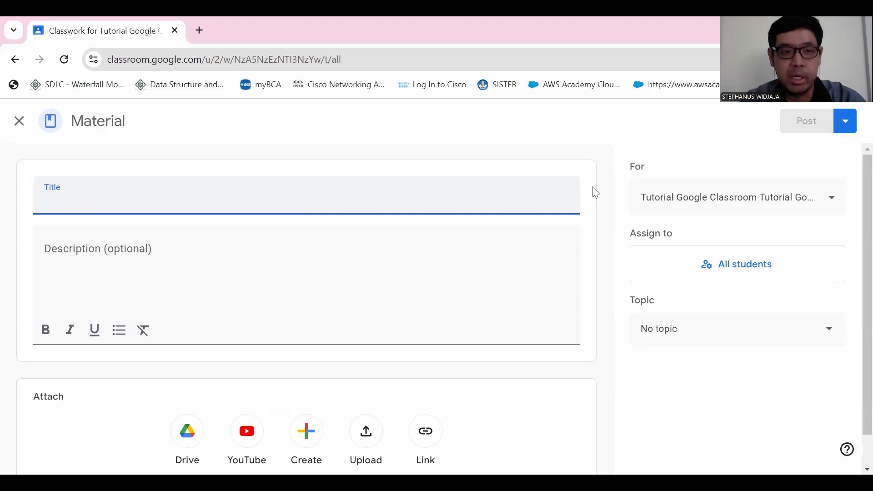
text(Materi)
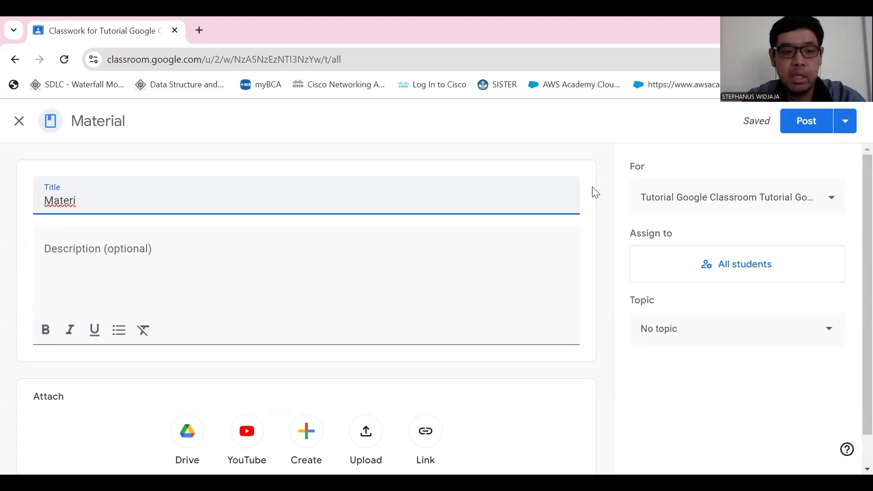
text( 4)
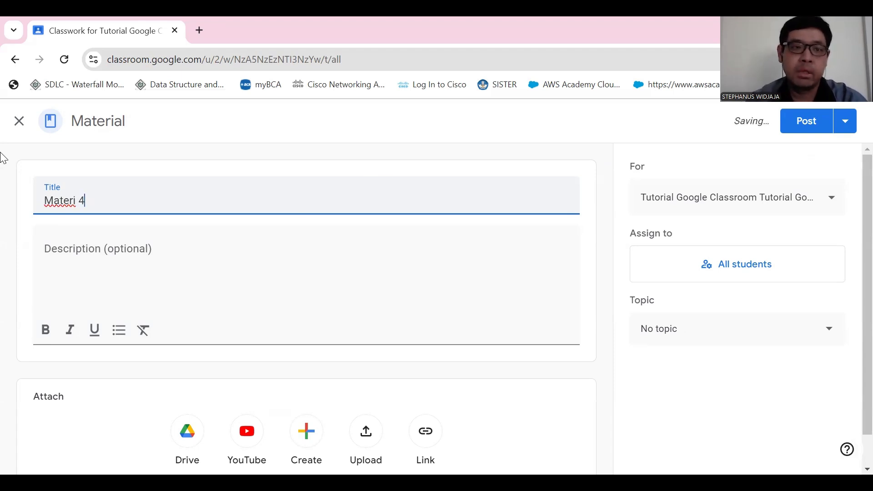
- Enter the material's description as "Materi ini adalah materi pertemuan ke 4."
click(114, 248)
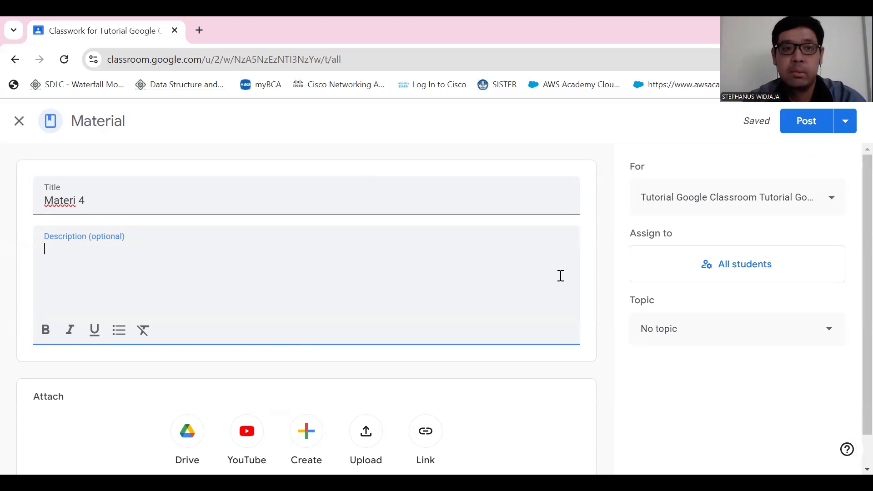
text(Ma)
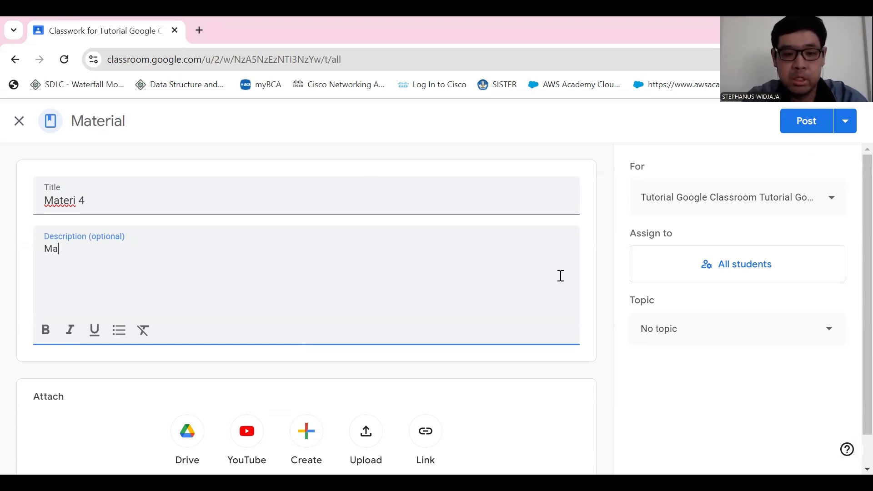
text(teri ini adalah materi pertemuan ke 4.)
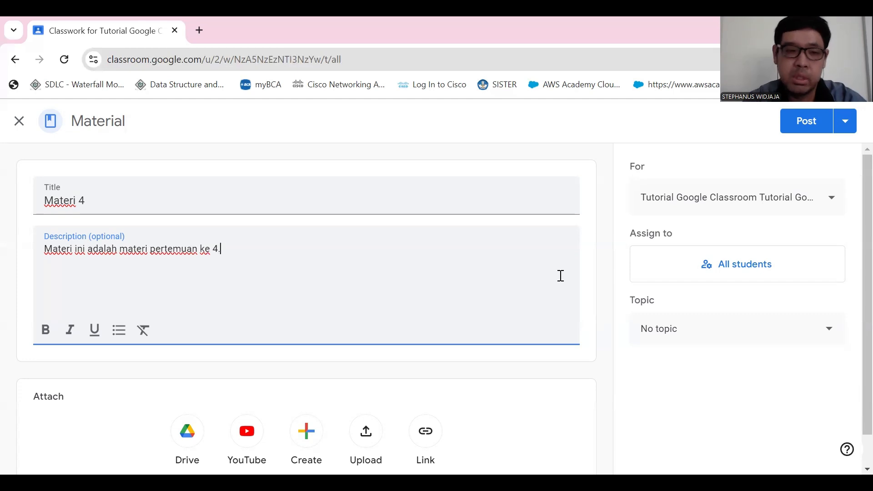
- Start a YouTube attachment for the material, and open youtube.com in a new tab under the other channel's account
scroll(455, 286, down, 1)
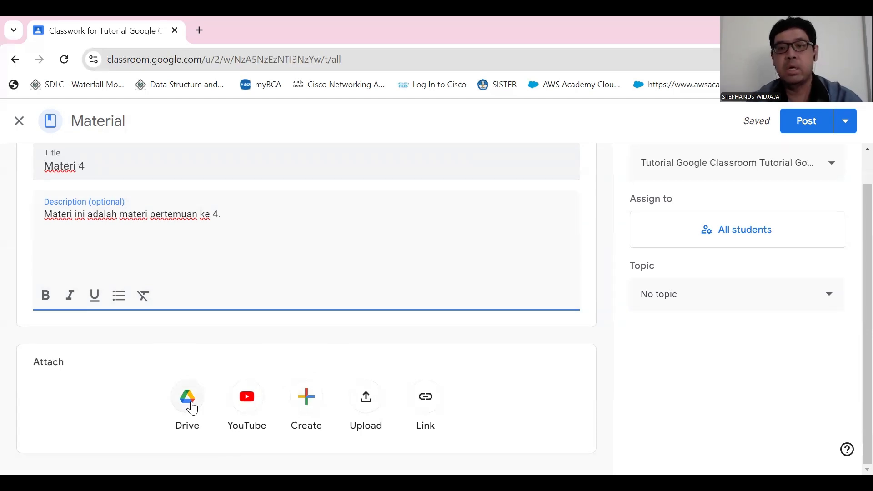
click(247, 409)
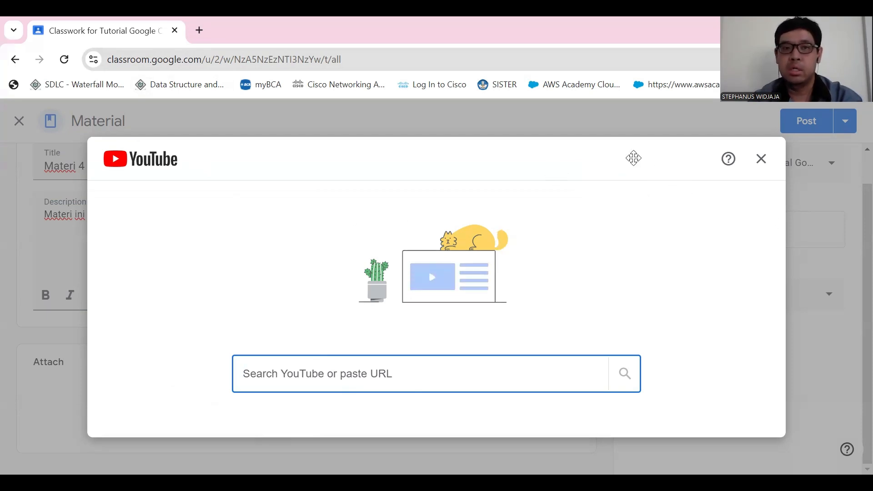
click(198, 30)
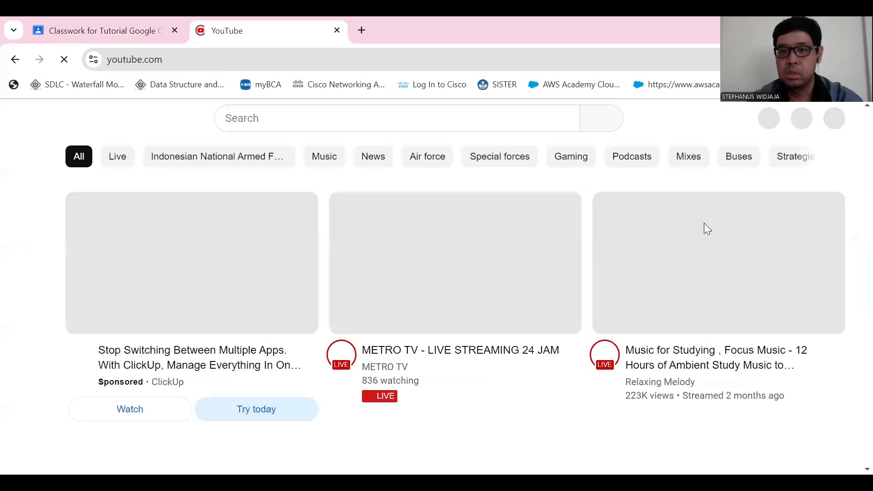
click(825, 125)
click(683, 228)
click(663, 339)
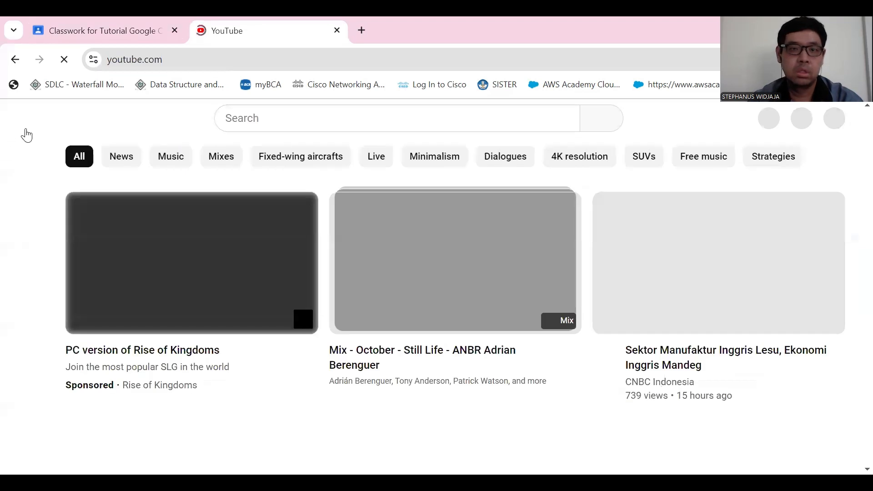
- Go to the channel's own videos and open the "Tutorial Google Classroom" video on YouTube
click(25, 118)
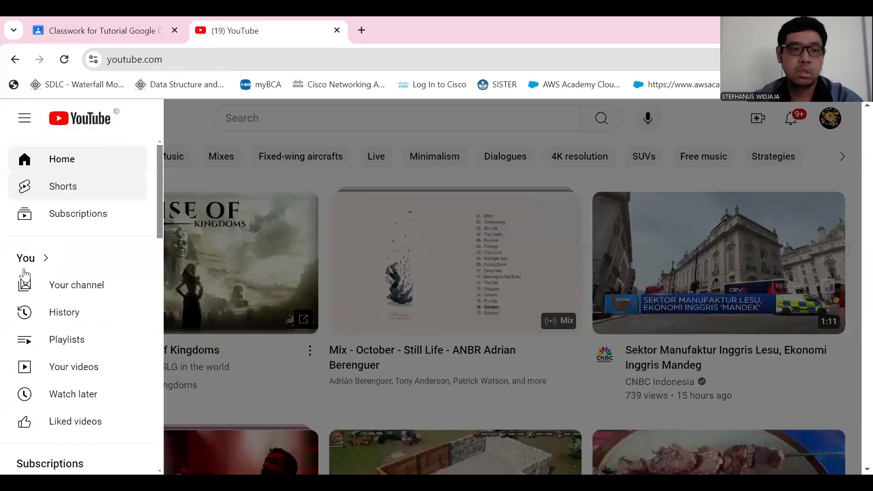
click(92, 370)
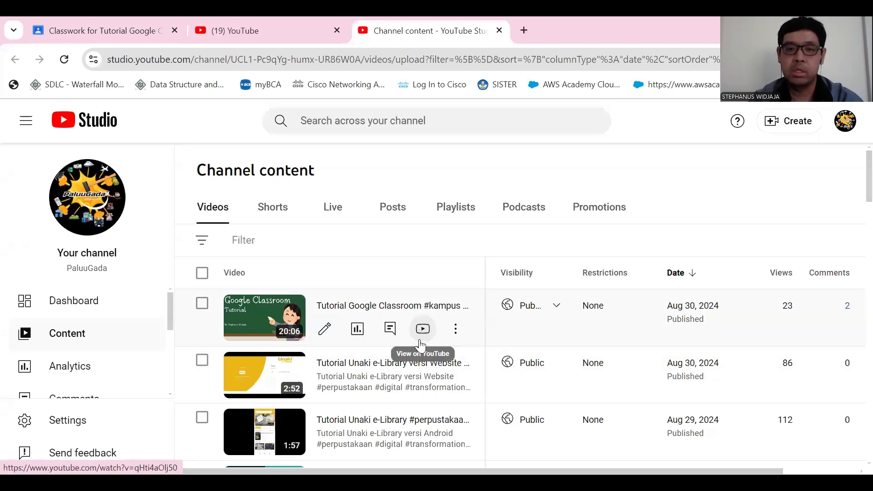
click(422, 327)
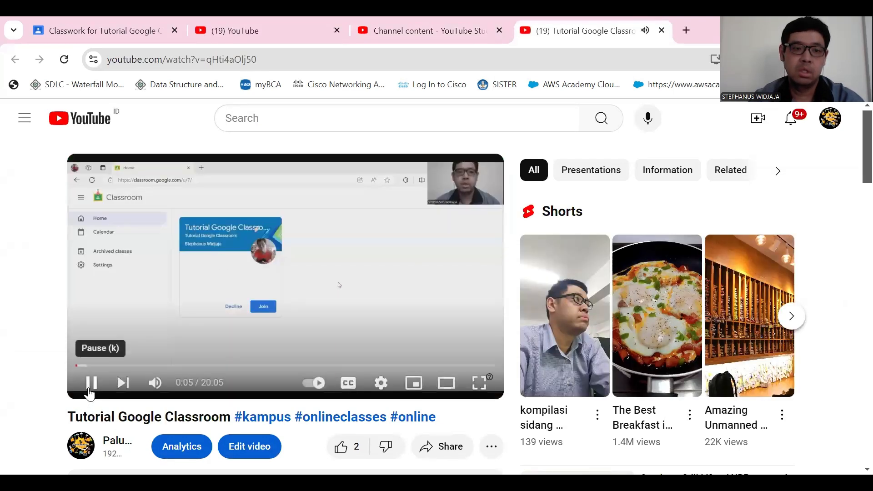
- Pause the "Tutorial Google Classroom" video and copy its URL
click(229, 327)
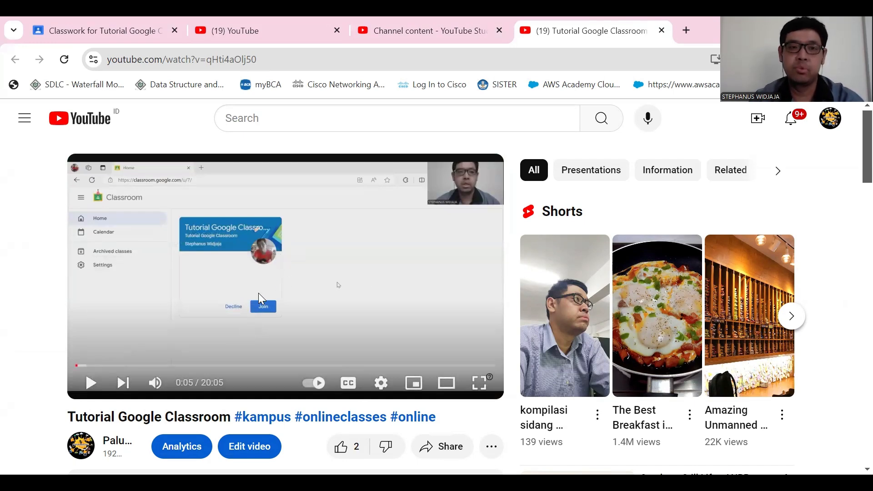
right_click(282, 272)
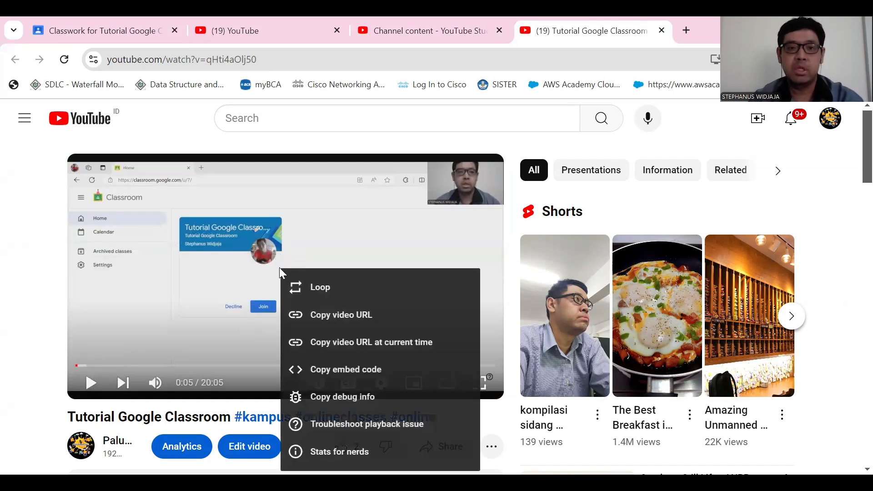
click(345, 314)
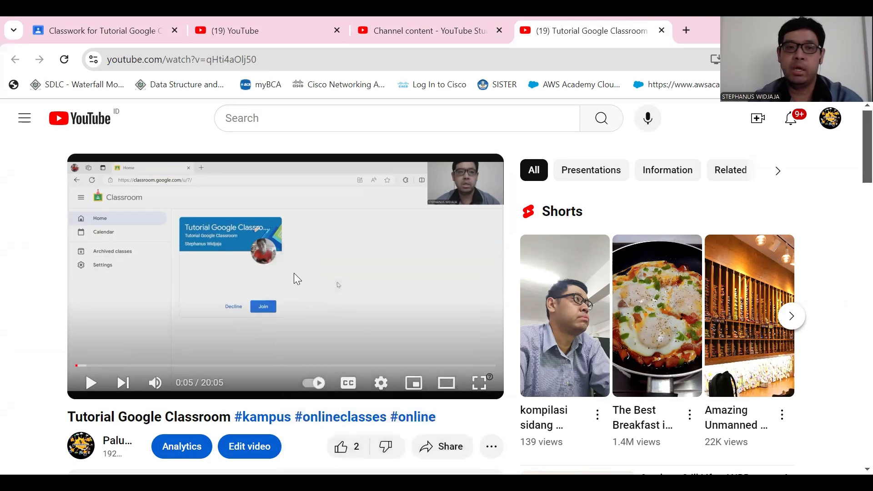
right_click(293, 240)
click(347, 287)
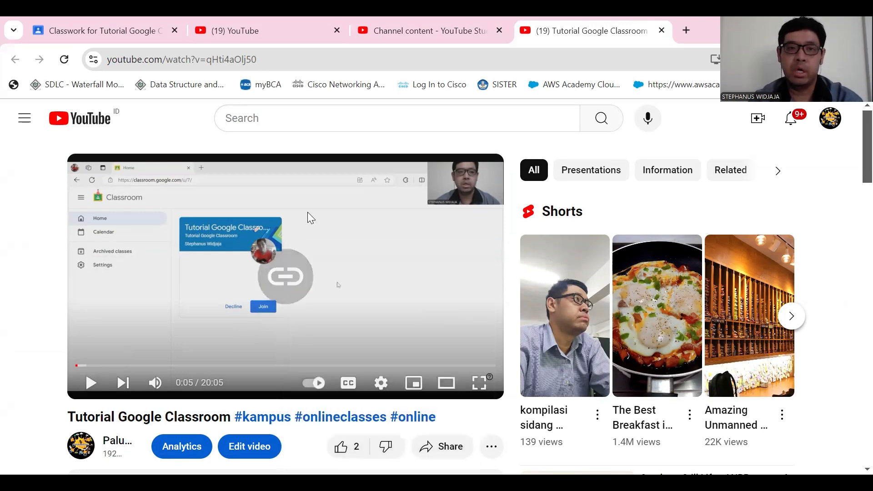
- Return to the Classroom material, look up the copied video URL in the YouTube attachment, and add the video
click(134, 19)
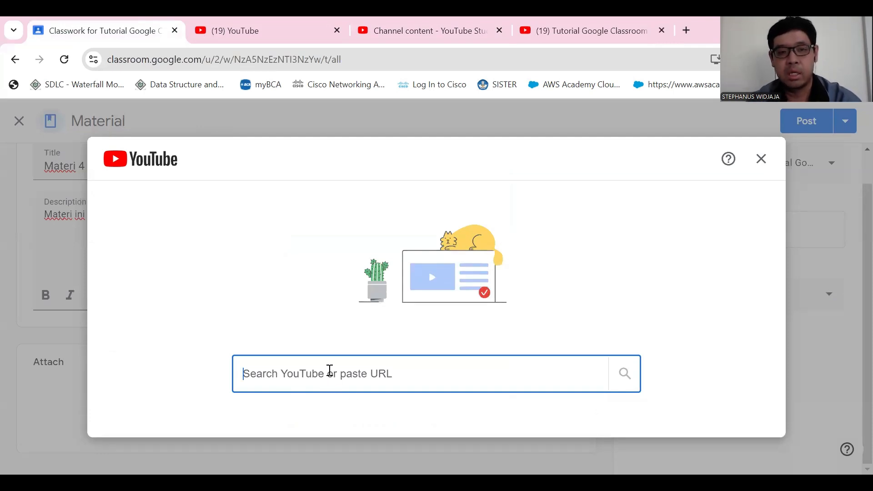
key(ctrl+v)
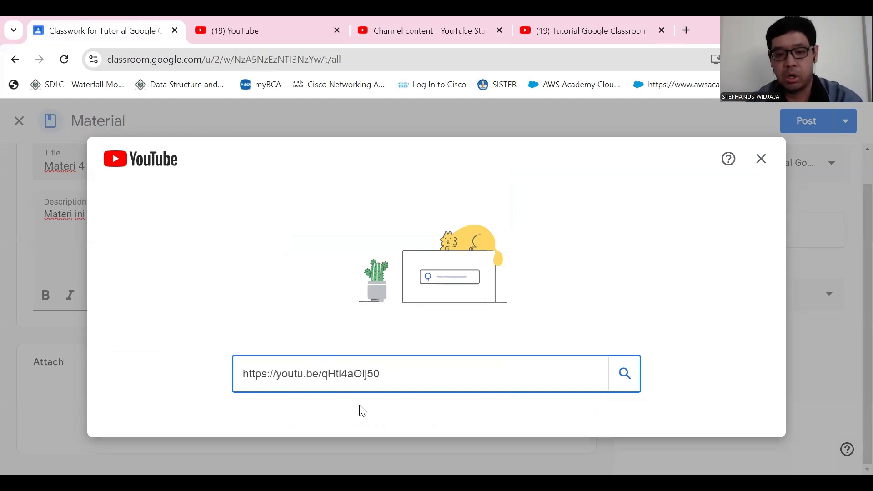
key(Return)
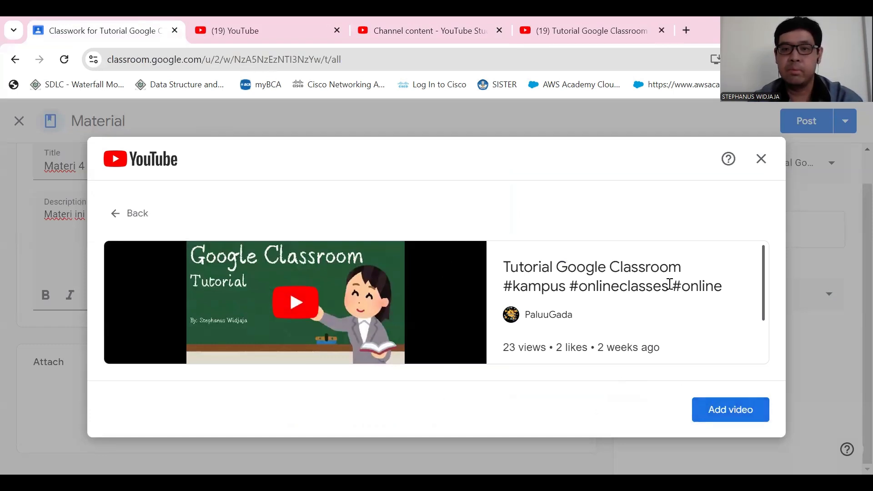
click(742, 417)
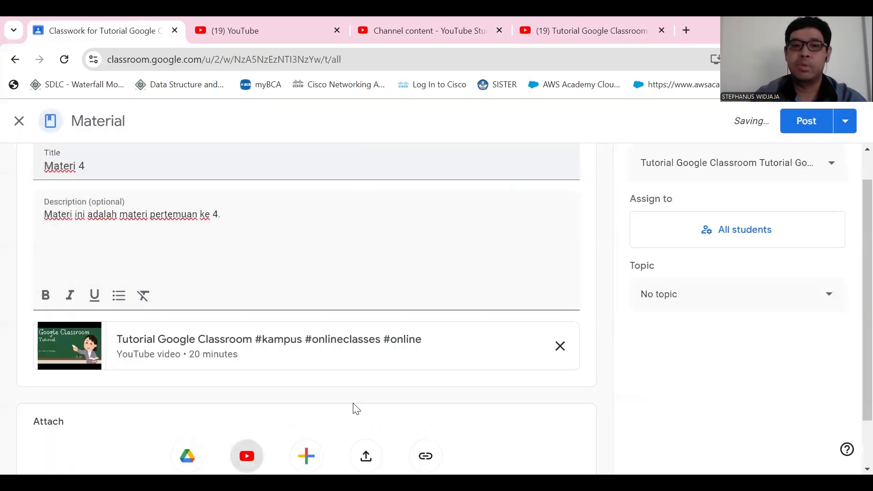
- Browse the My Drive folders available for attaching to the material, and close the Drive picker without choosing a file
scroll(319, 339, down, 1)
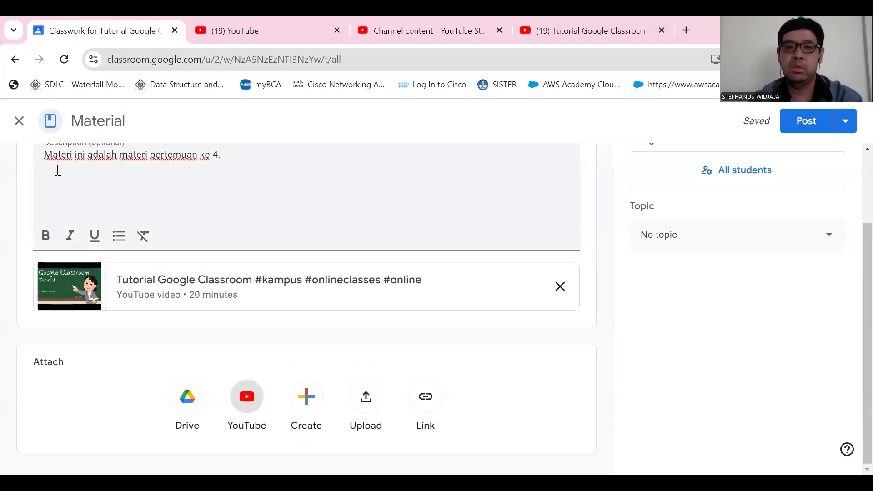
click(188, 398)
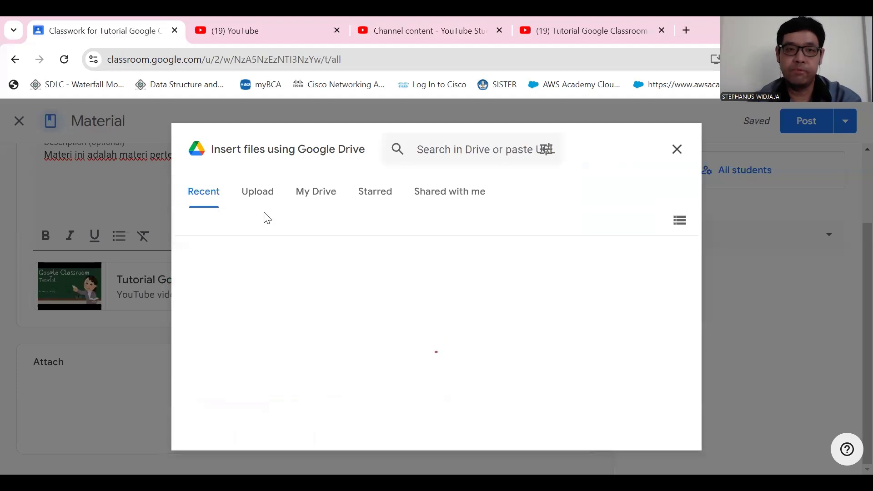
click(314, 193)
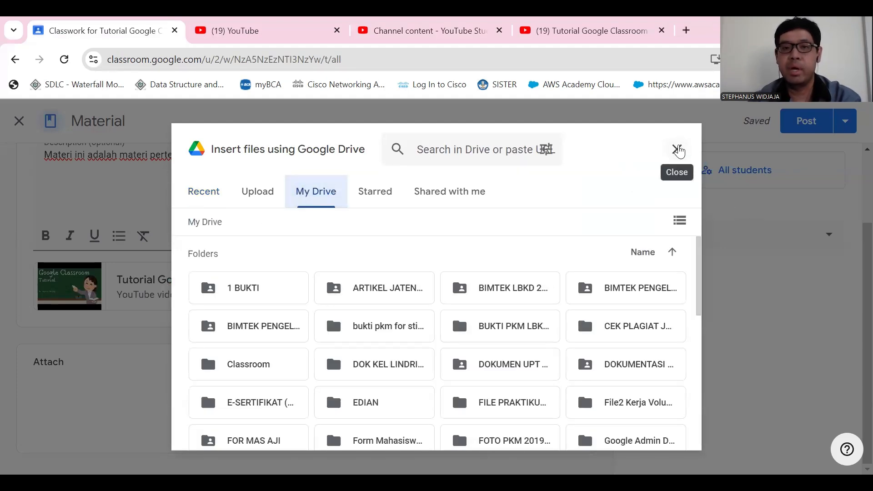
click(677, 149)
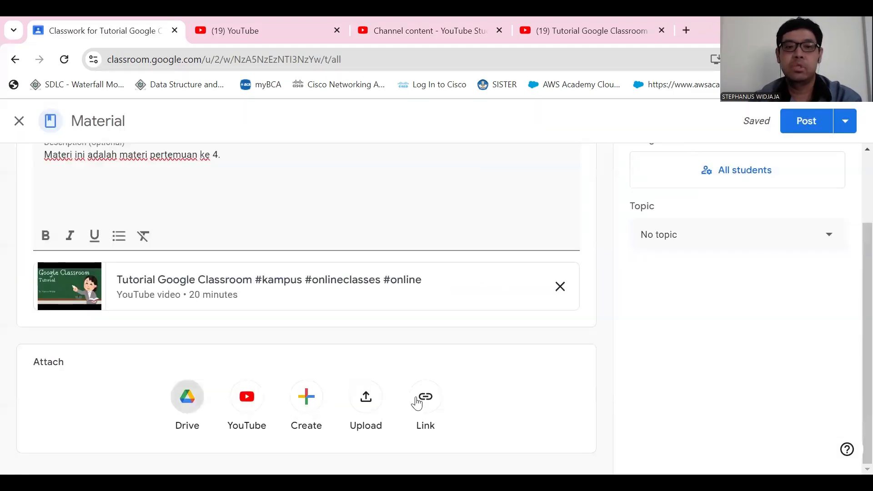
- Upload the image "Unaki eLibrary Website Version.png" from the computer as a second attachment to the material
click(369, 400)
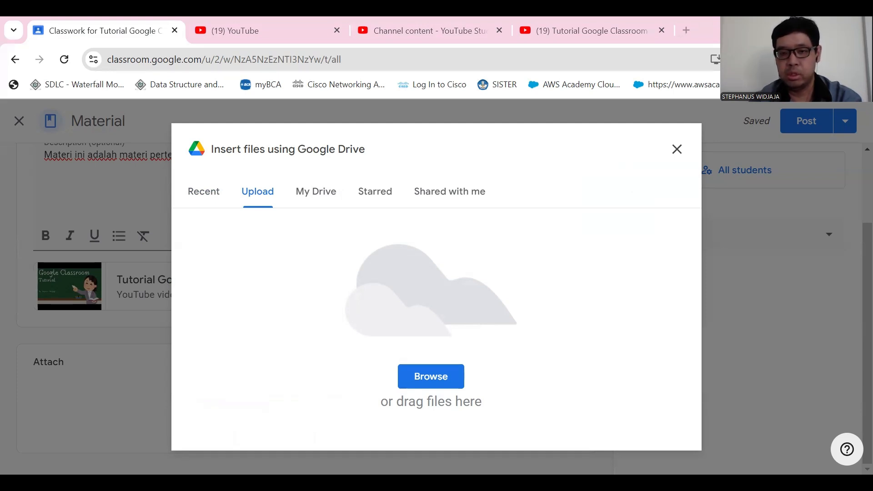
click(449, 342)
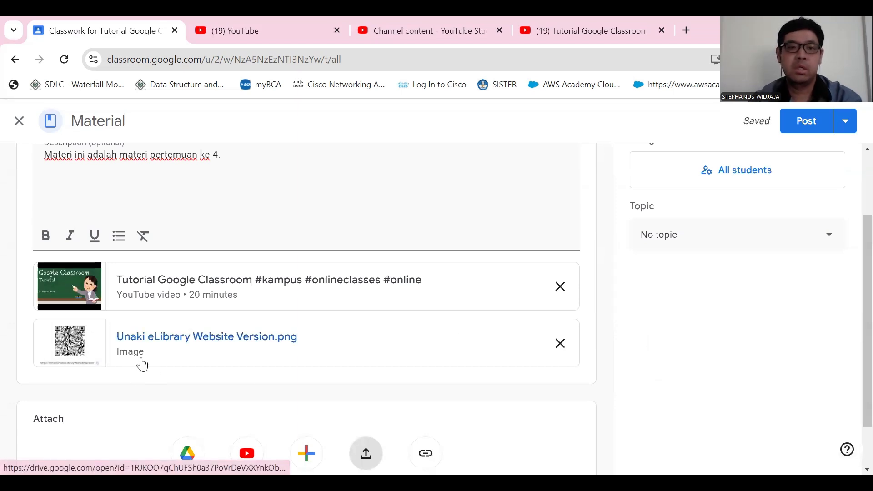
scroll(369, 325, down, 1)
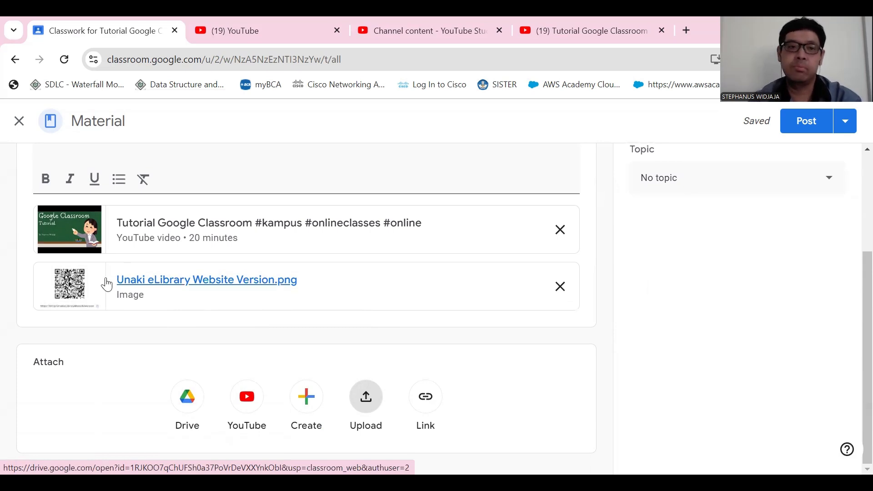
- Deselect all students and try assigning the material to three individual students only
scroll(671, 250, up, 4)
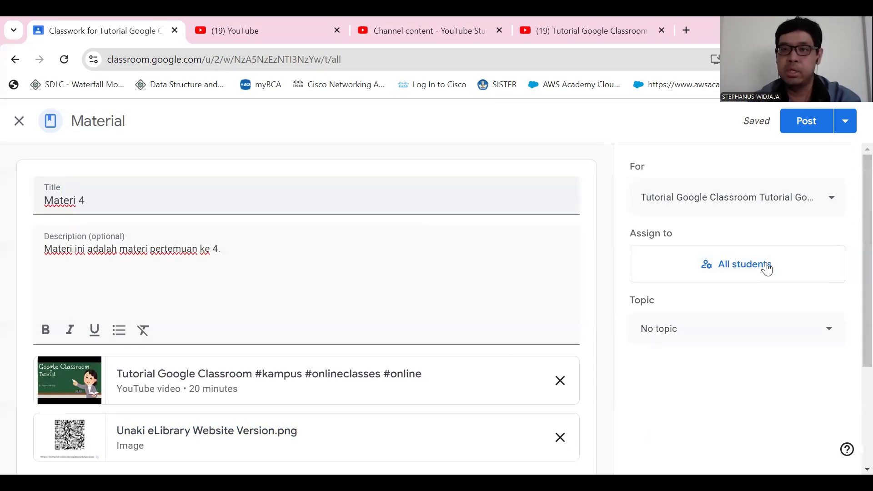
click(741, 266)
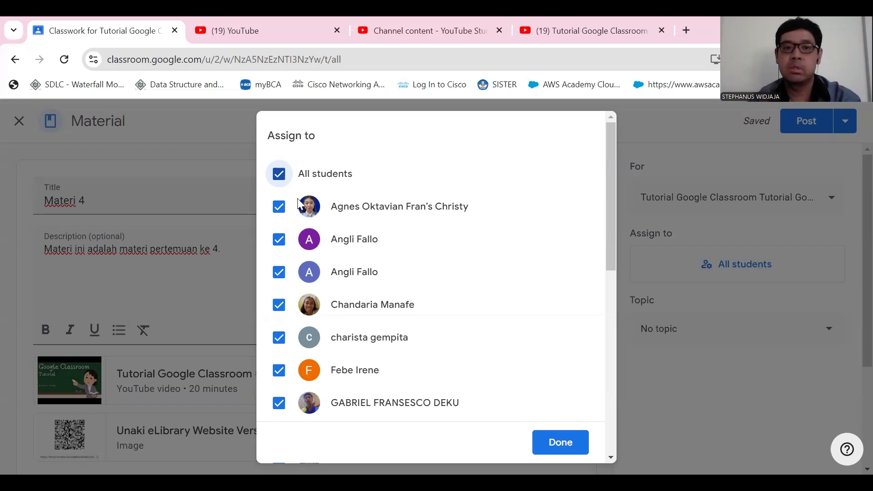
click(280, 176)
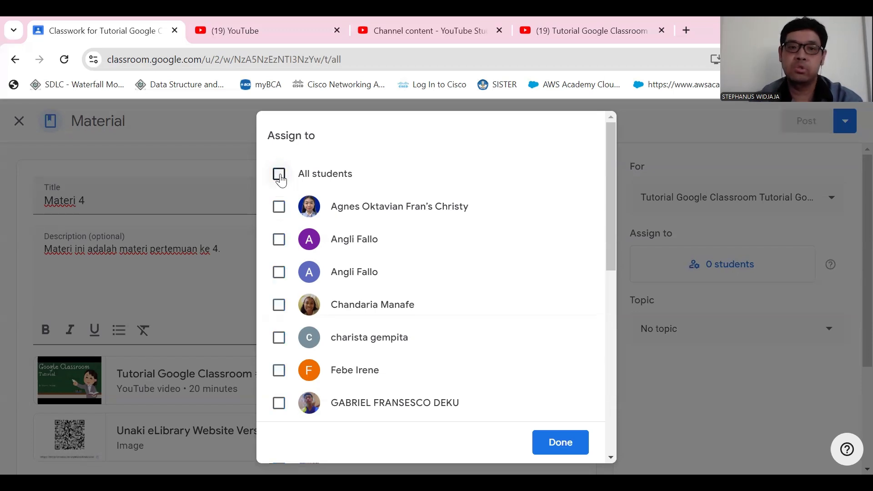
click(281, 177)
click(281, 177)
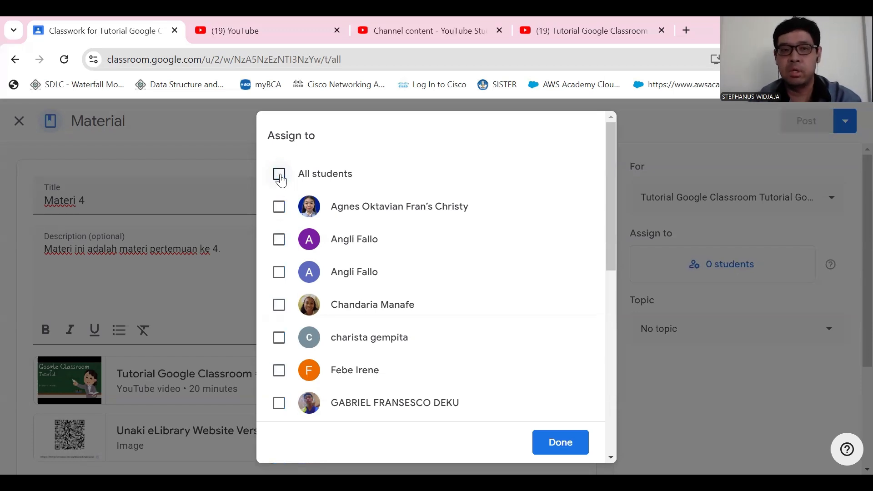
click(280, 209)
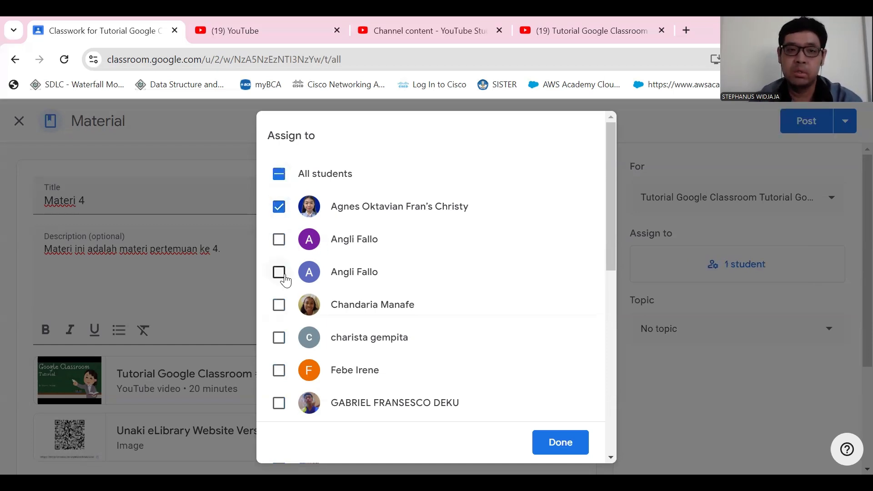
click(280, 273)
click(278, 306)
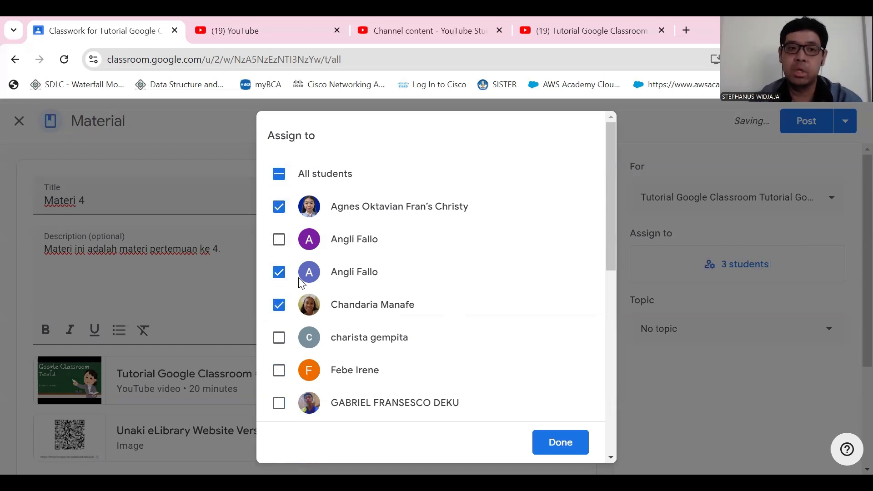
- Set the material's assignees back to all students and confirm the selection
click(278, 177)
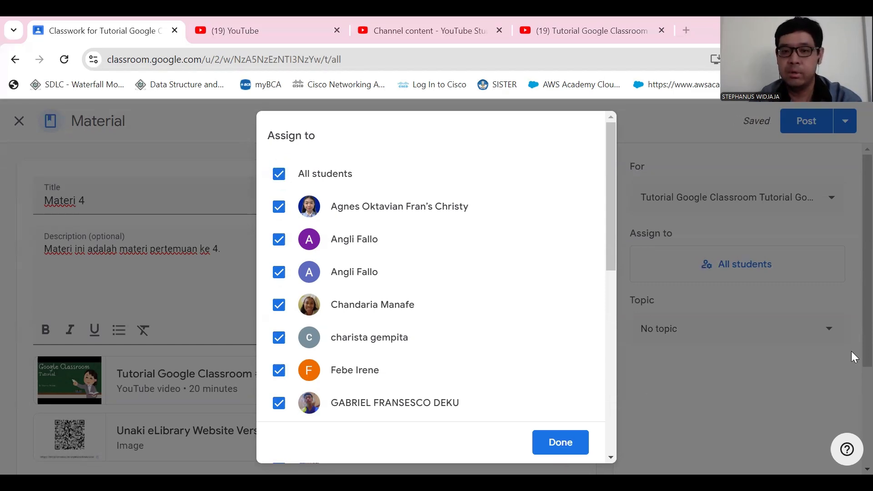
click(559, 443)
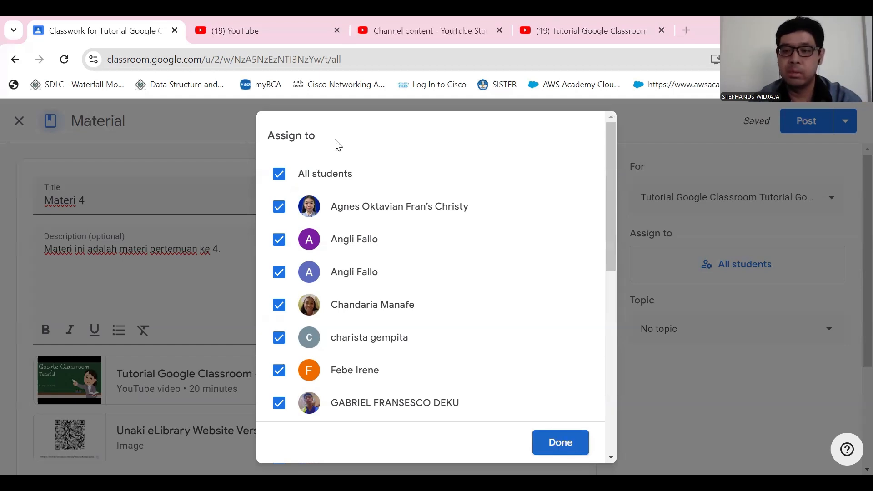
click(783, 233)
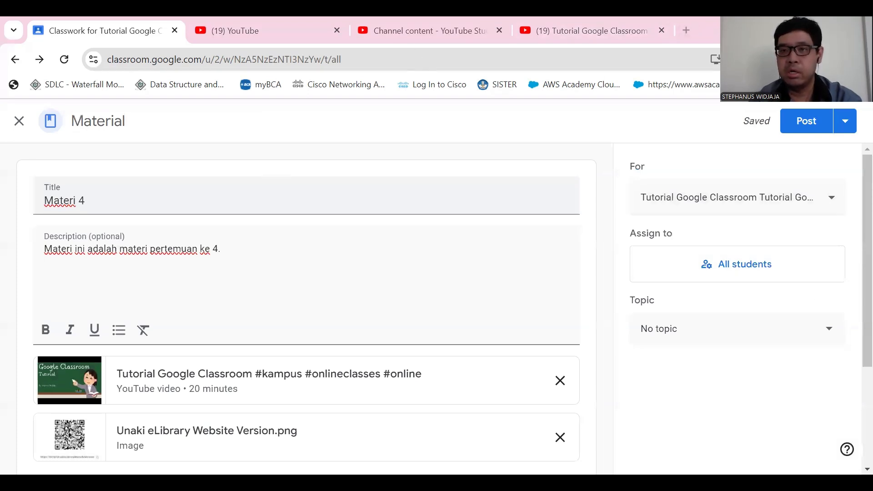
- Create a new topic named "MATERI TAMBAHAN" for the material
click(675, 336)
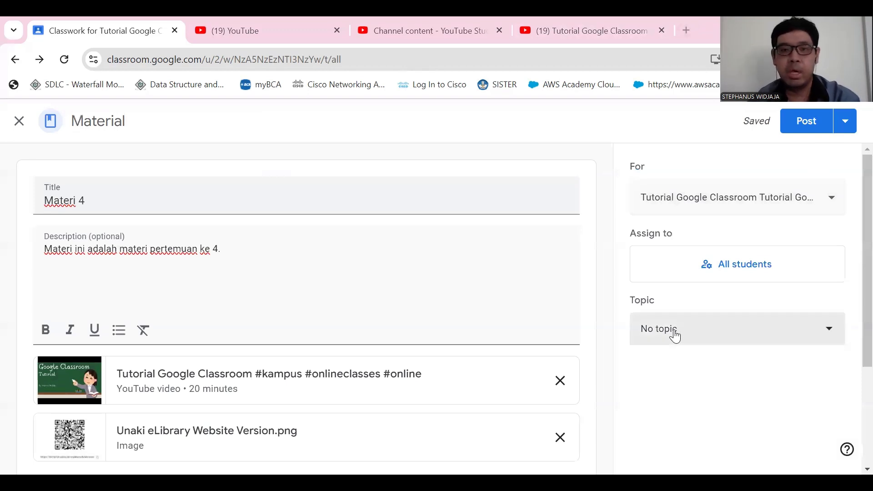
click(675, 335)
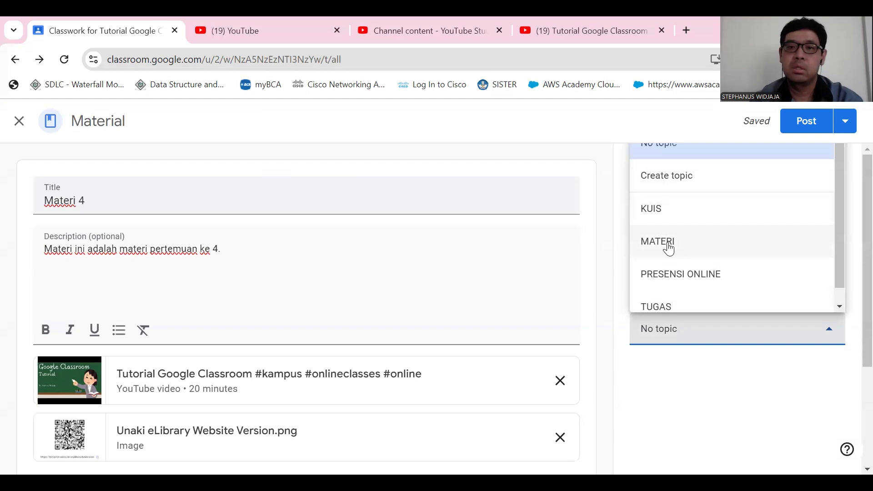
click(667, 178)
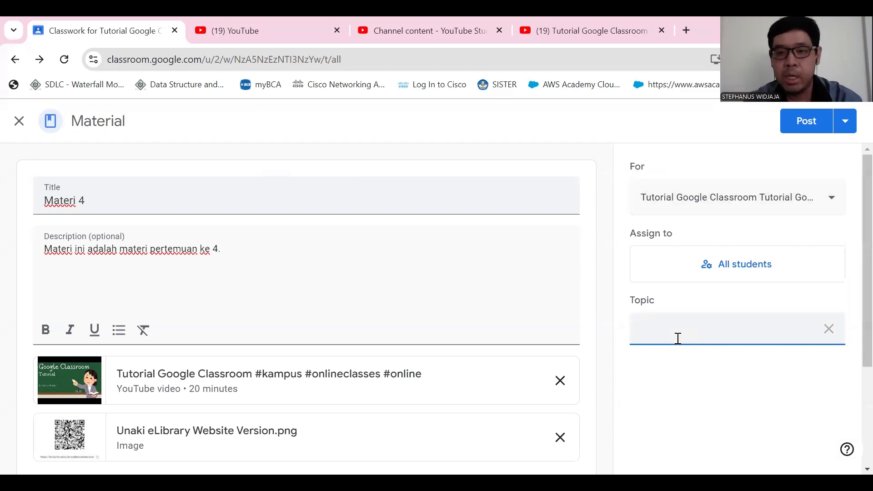
text(MATERI TAMB)
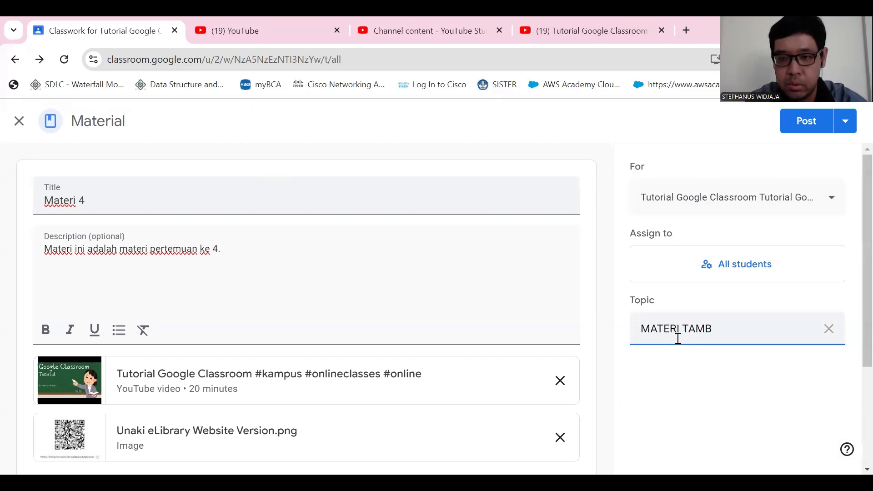
text(AHAN)
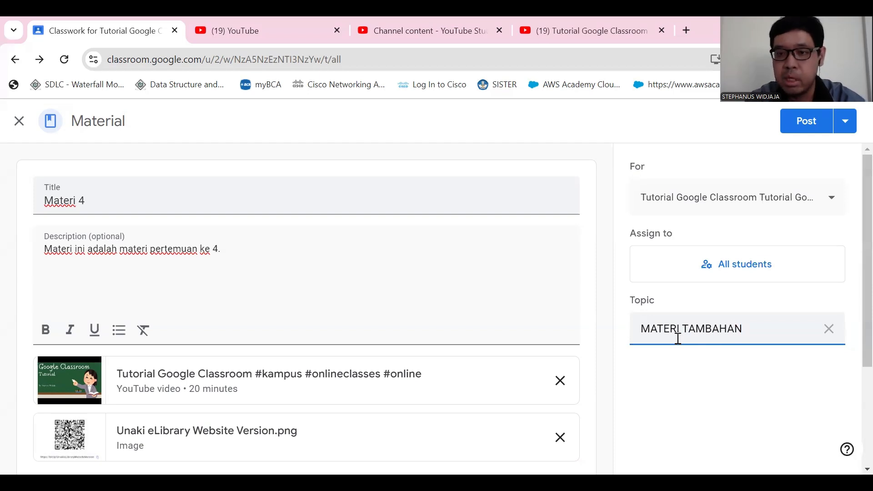
click(655, 375)
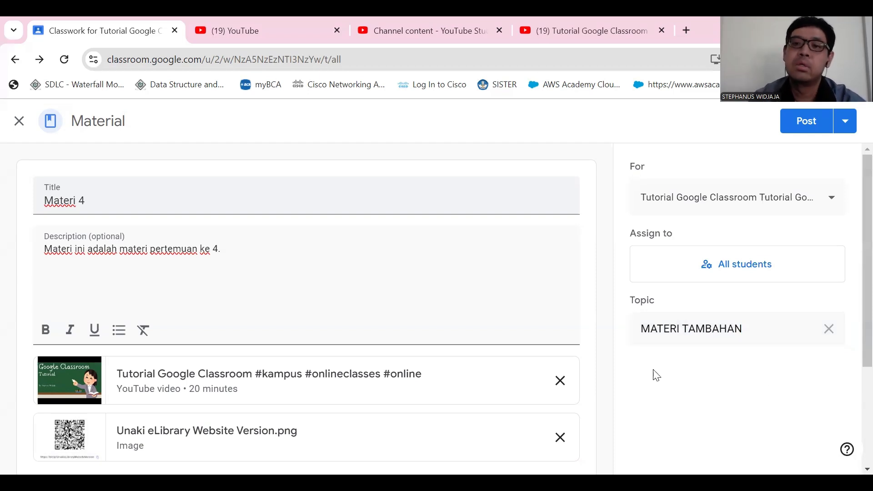
scroll(396, 302, down, 1)
scroll(396, 302, down, 3)
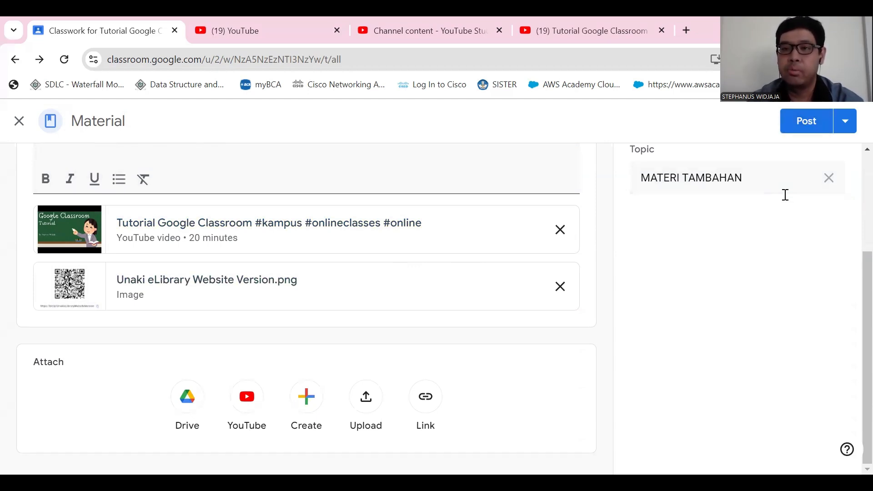
click(845, 123)
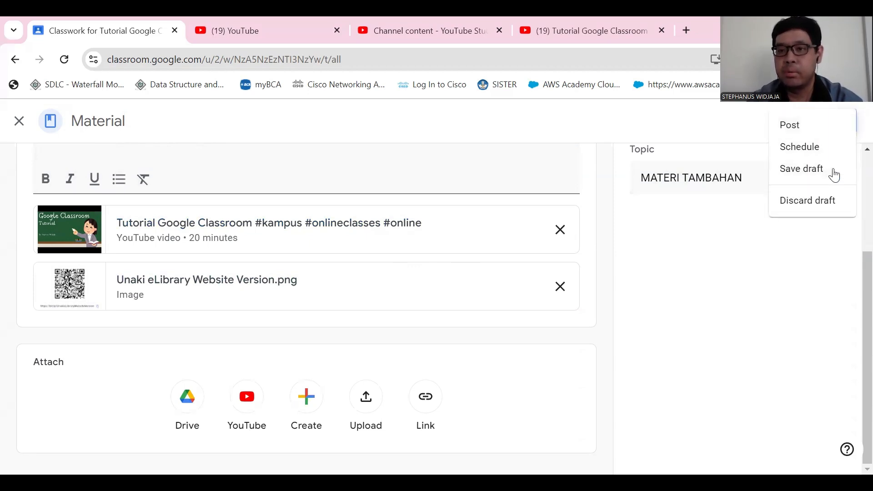
click(705, 210)
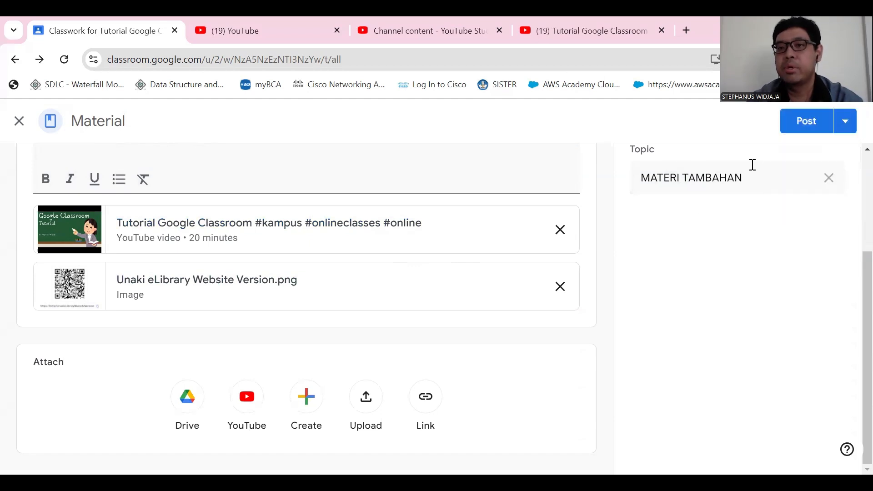
scroll(837, 164, up, 3)
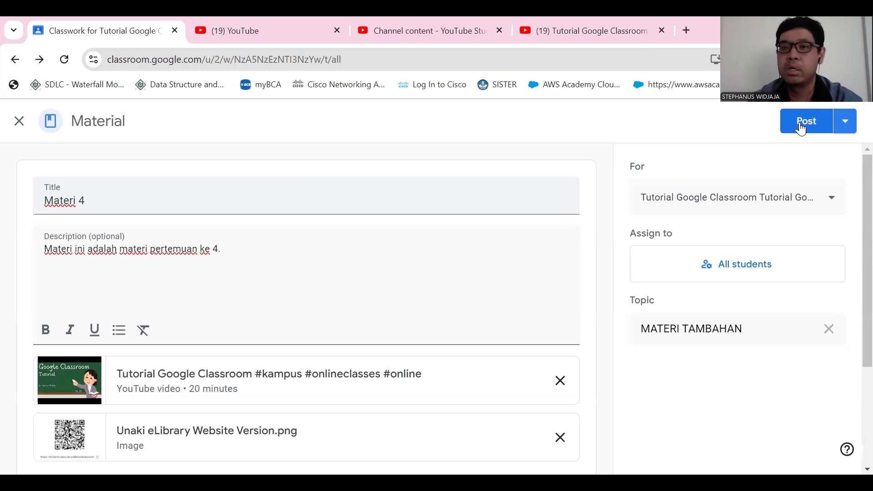
- Schedule the material to be published on Sep 13, 2024 at 8:00 PM
click(847, 126)
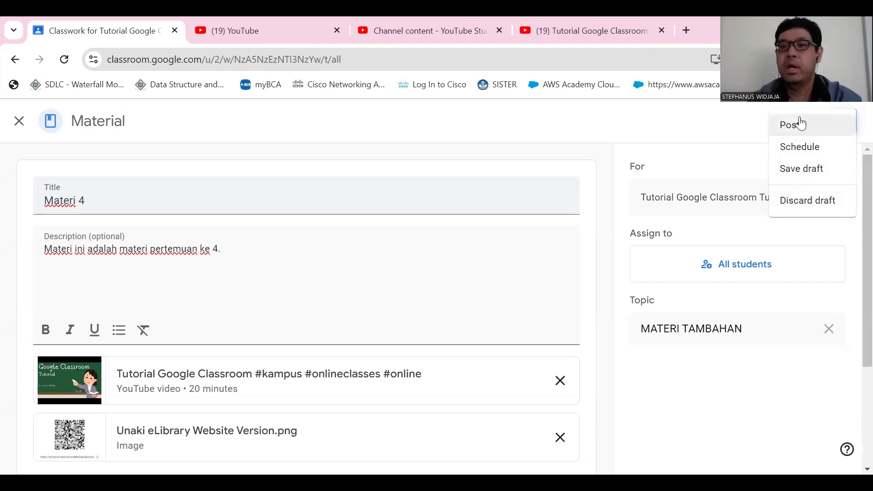
click(806, 152)
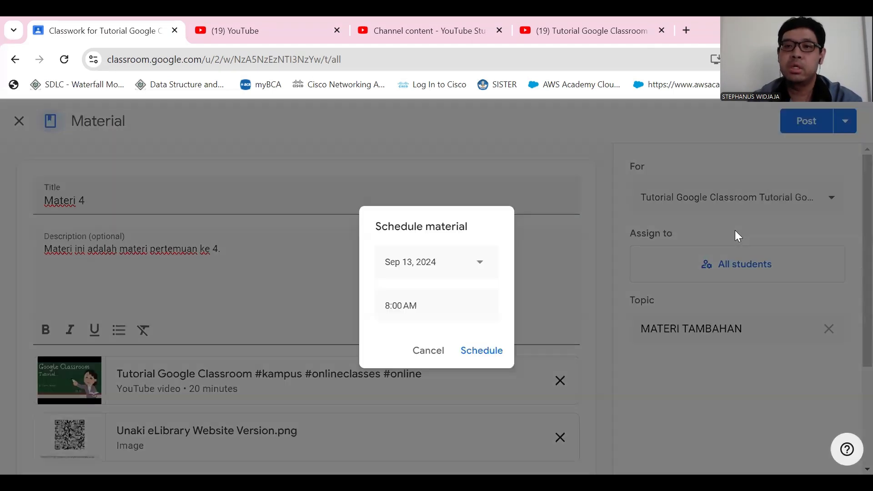
click(457, 267)
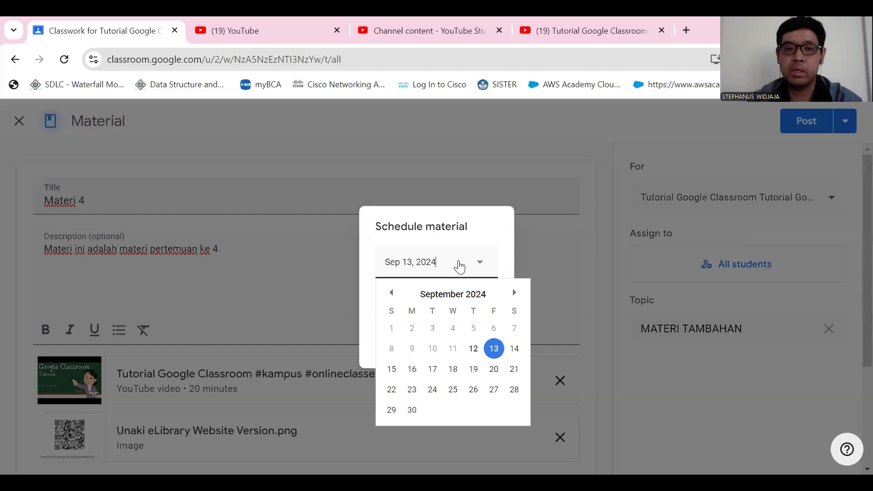
click(495, 357)
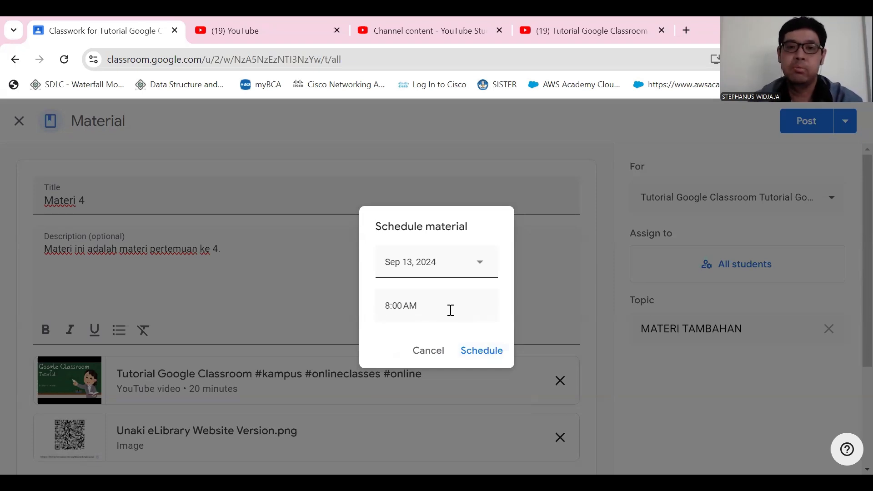
click(450, 308)
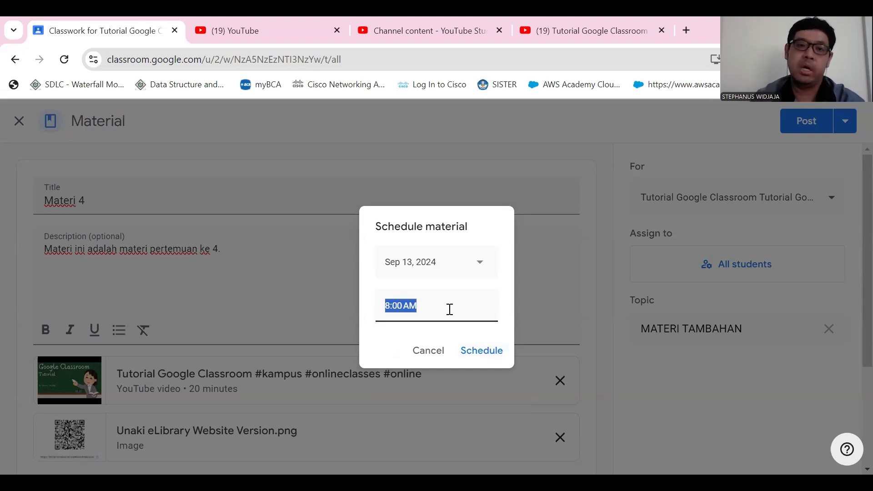
click(445, 308)
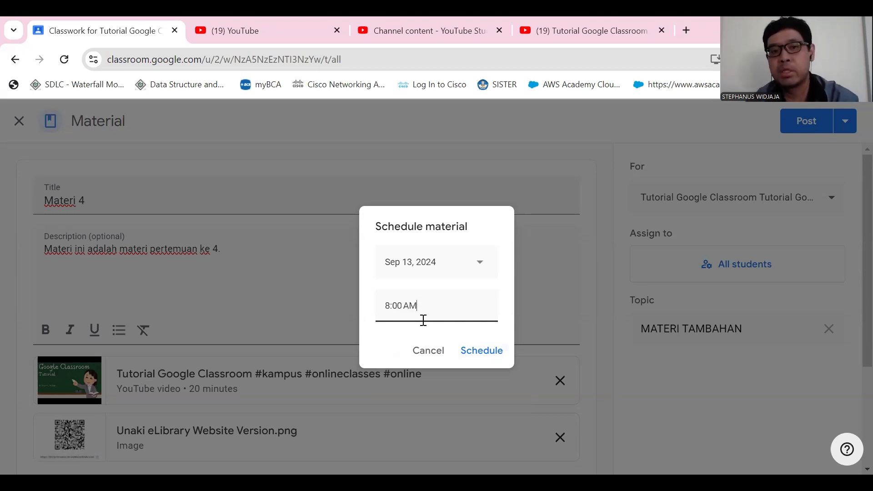
click(390, 308)
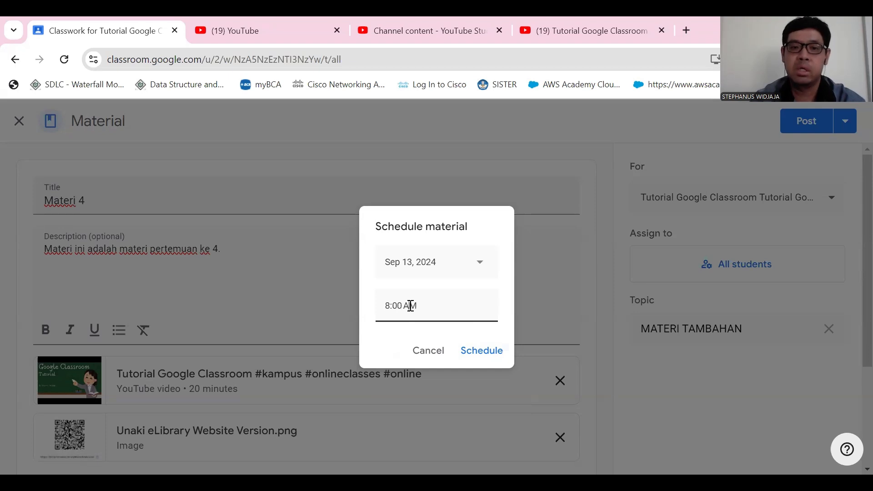
key(BackSpace)
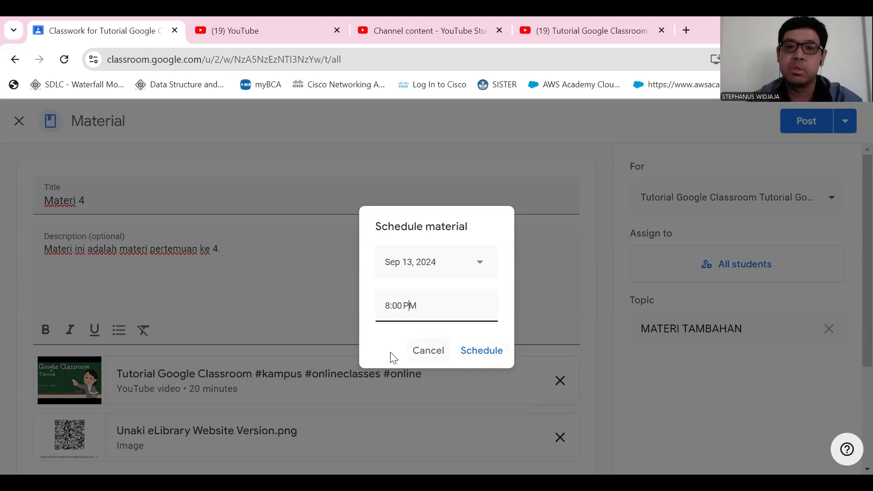
click(488, 352)
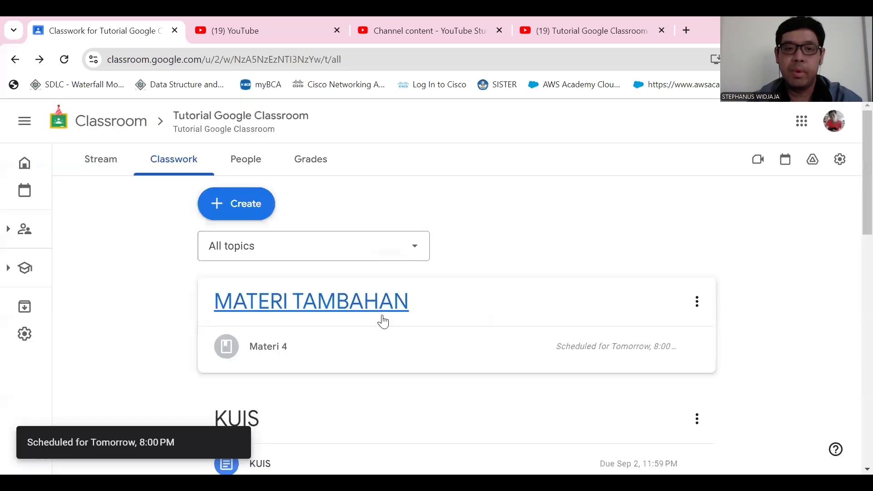
- Expand the scheduled Materi 4 under the MATERI TAMBAHAN topic and check its description, attachments and schedule
scroll(386, 322, down, 5)
scroll(289, 296, up, 5)
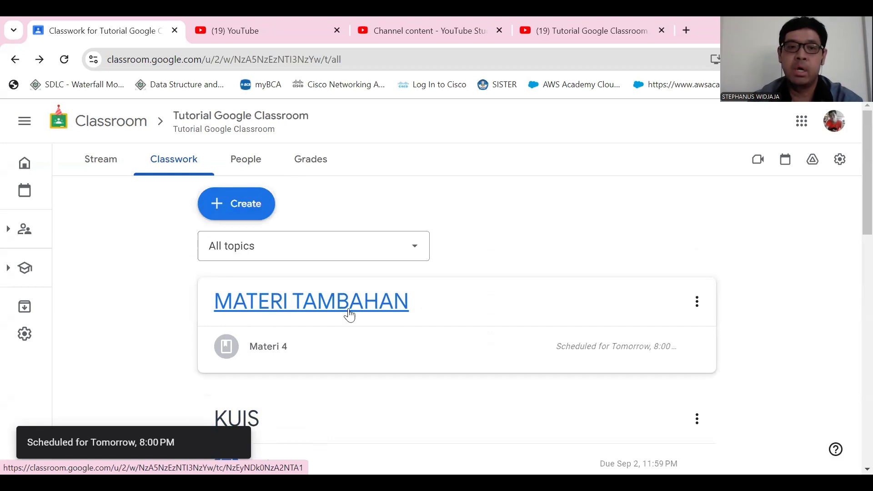
scroll(278, 313, down, 2)
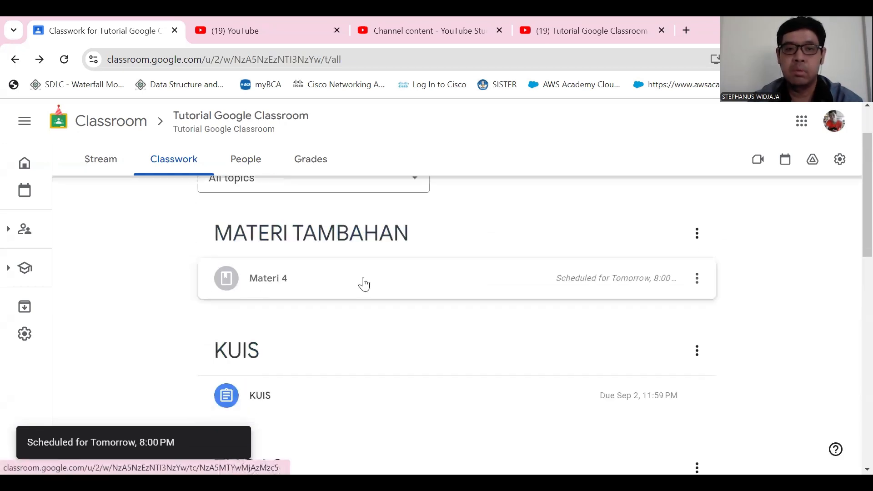
click(378, 297)
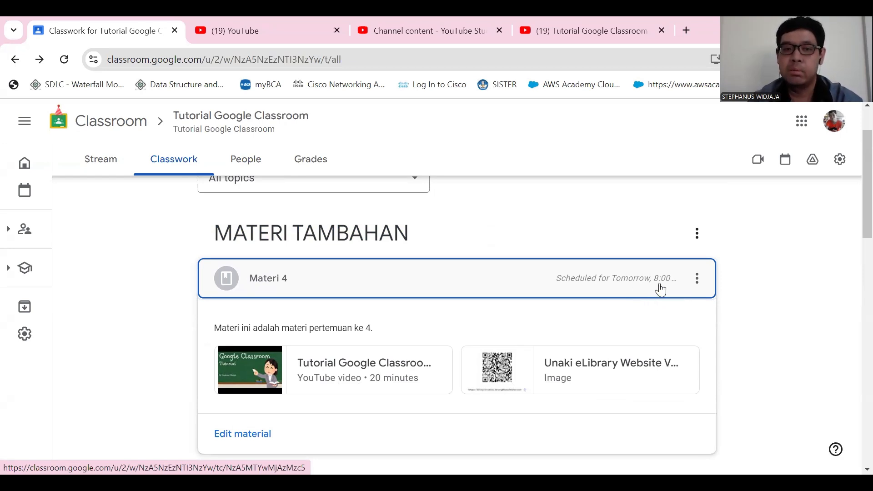
scroll(318, 359, down, 2)
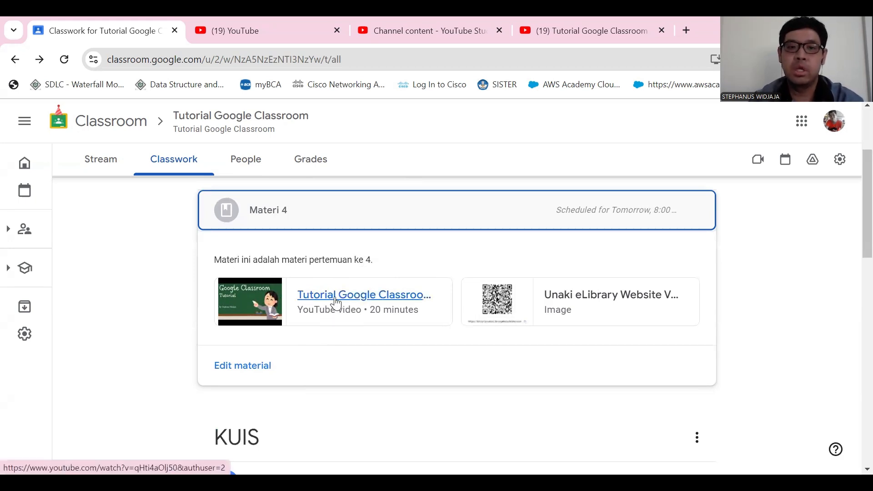
- Reopen Materi 4 for editing, inspect its scheduled date and time settings, and confirm the schedule again
click(254, 371)
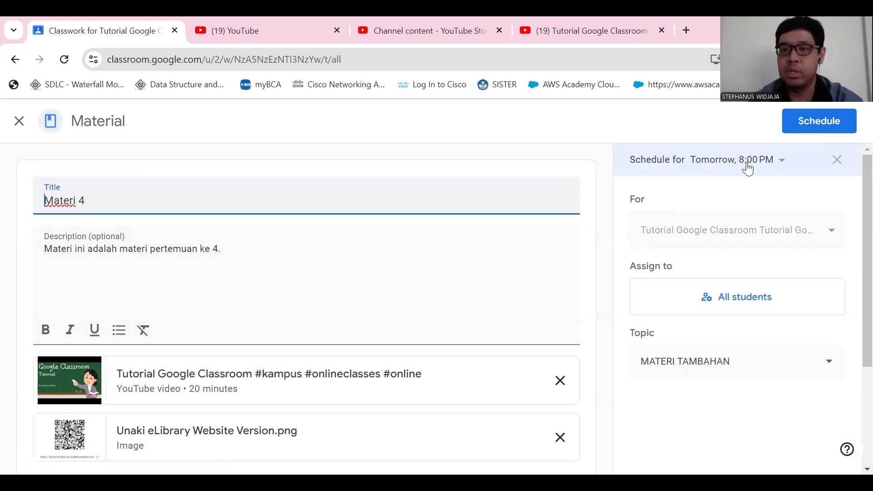
click(780, 165)
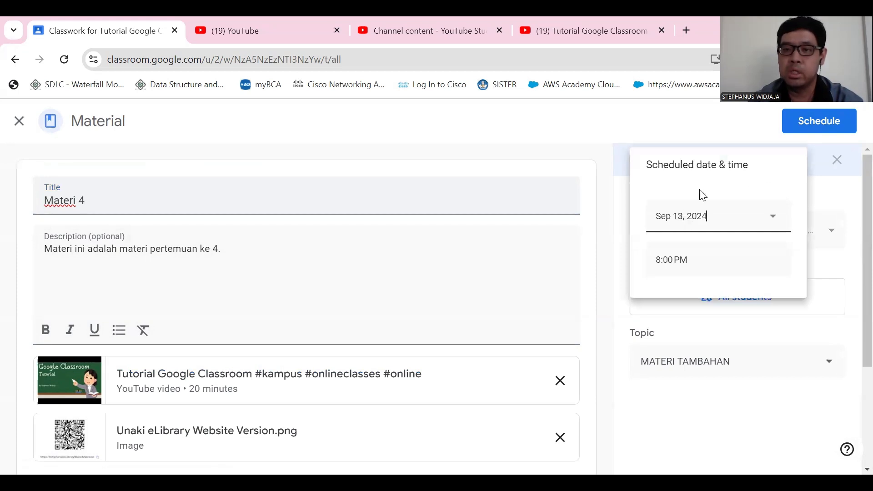
click(740, 216)
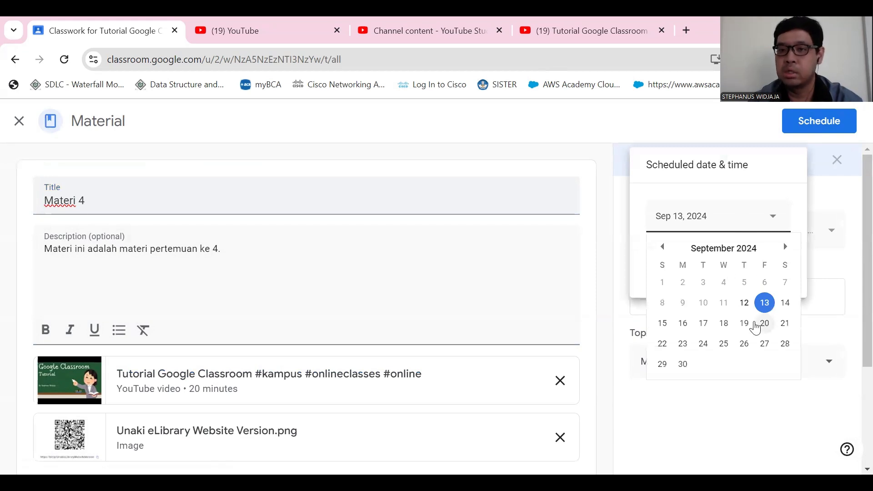
click(635, 191)
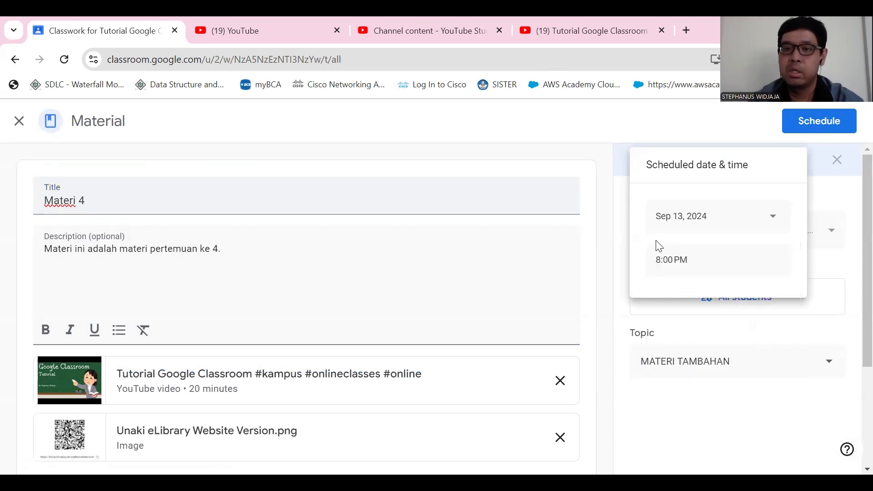
click(746, 254)
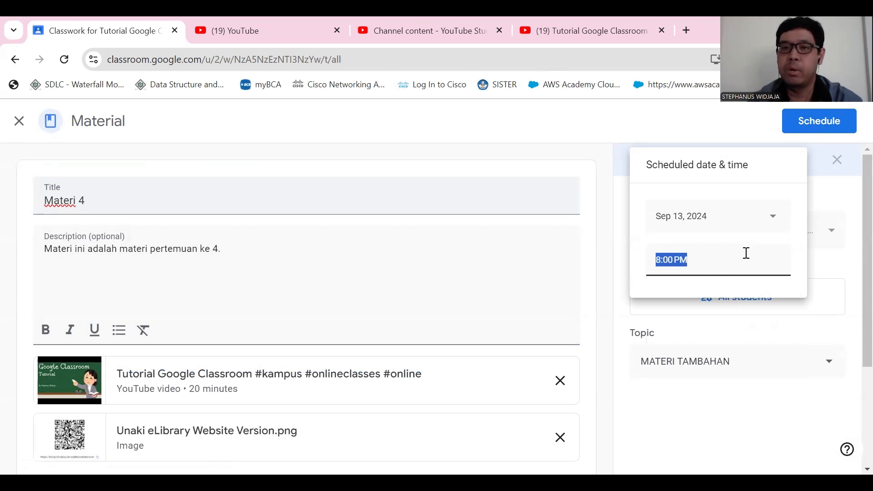
click(822, 208)
click(846, 134)
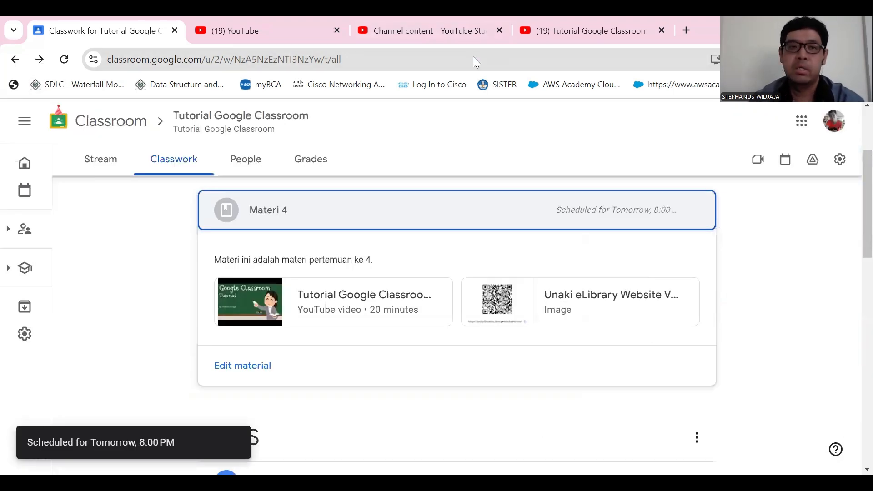
- Create a new question in the classwork and enter "PRESENSI 4" as its instructions
scroll(326, 335, up, 3)
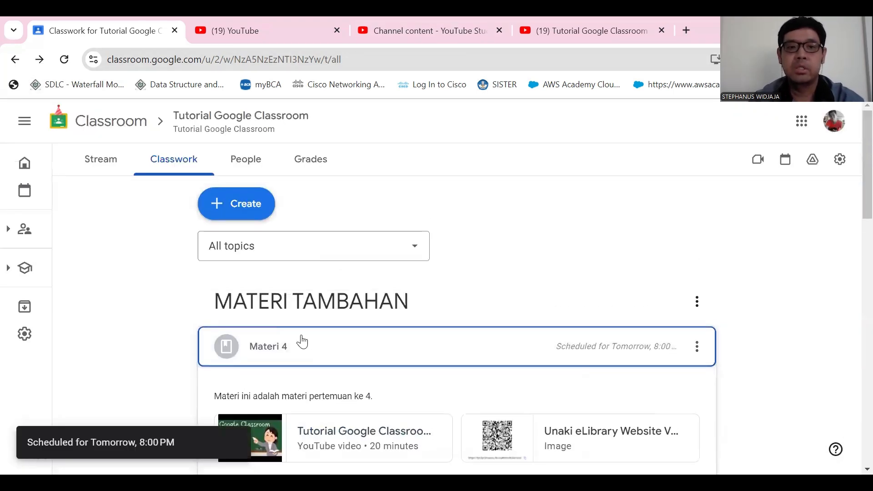
scroll(300, 321, down, 5)
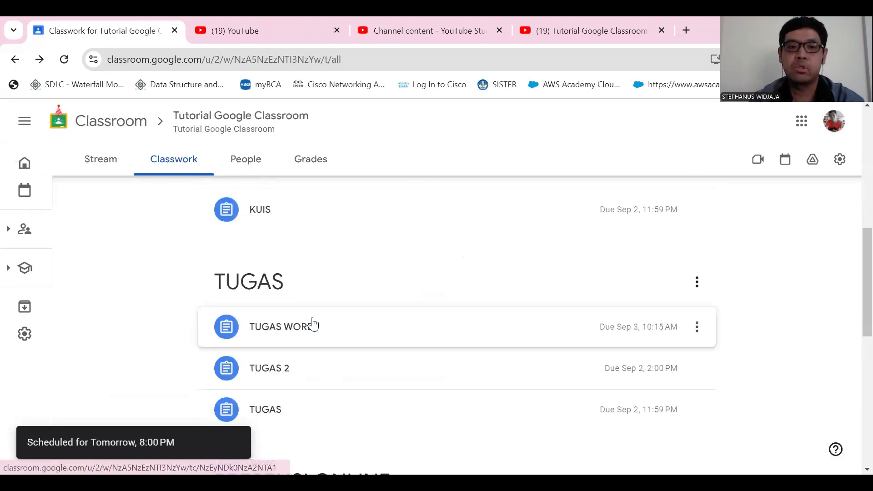
scroll(323, 331, down, 5)
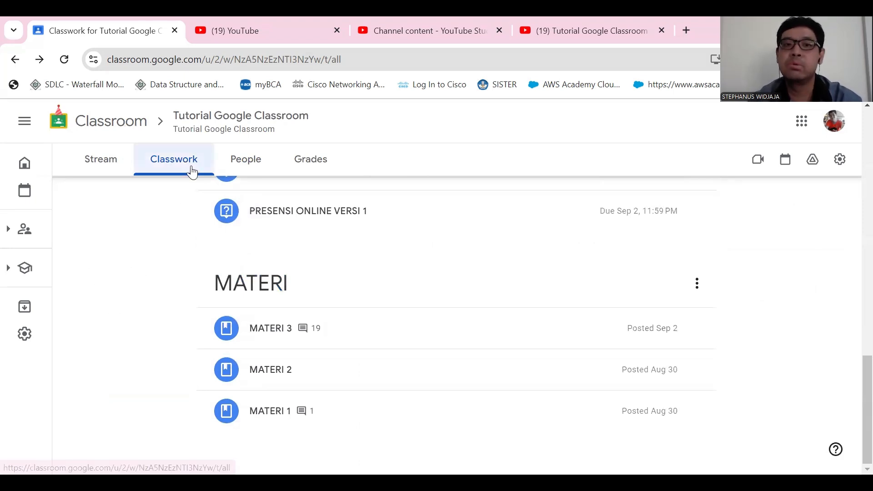
scroll(263, 279, up, 10)
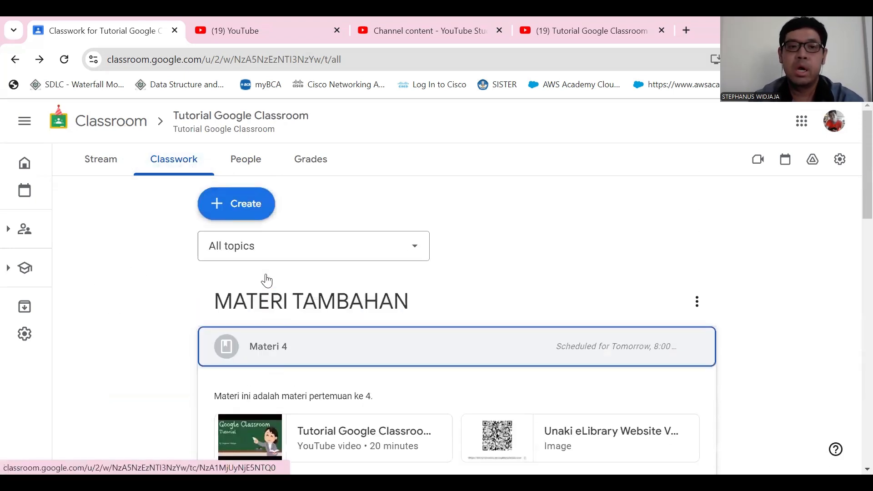
click(233, 210)
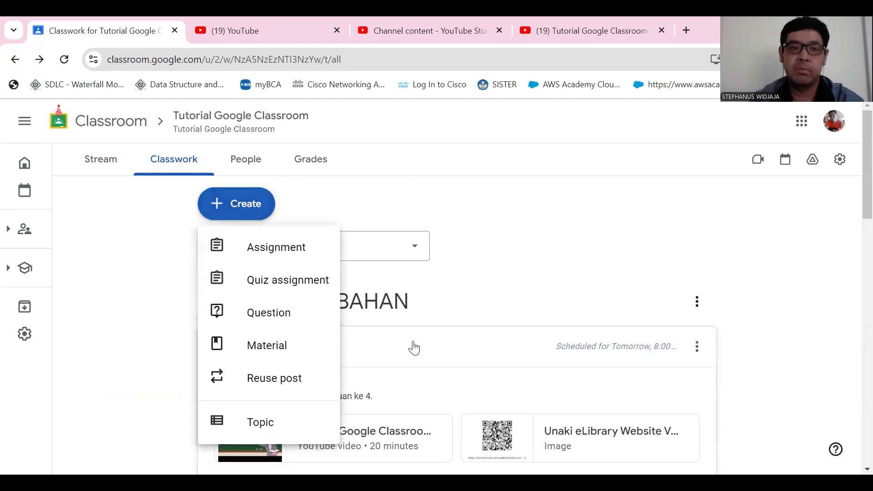
click(270, 321)
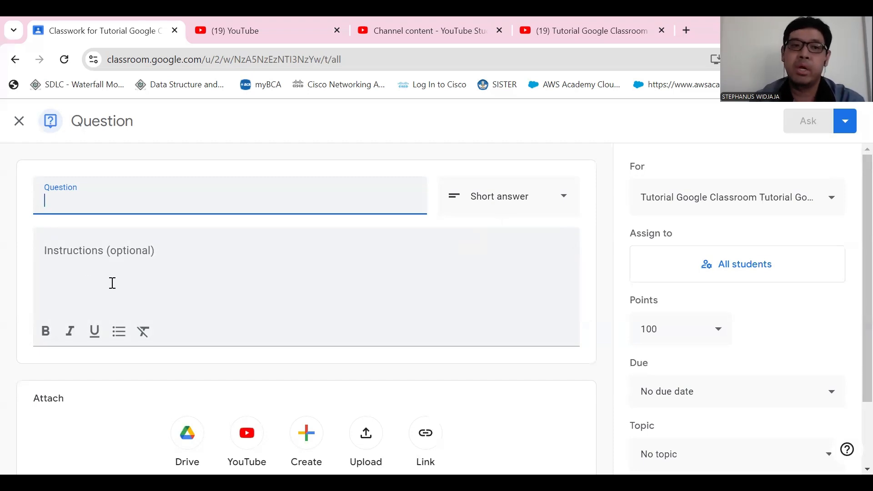
click(161, 257)
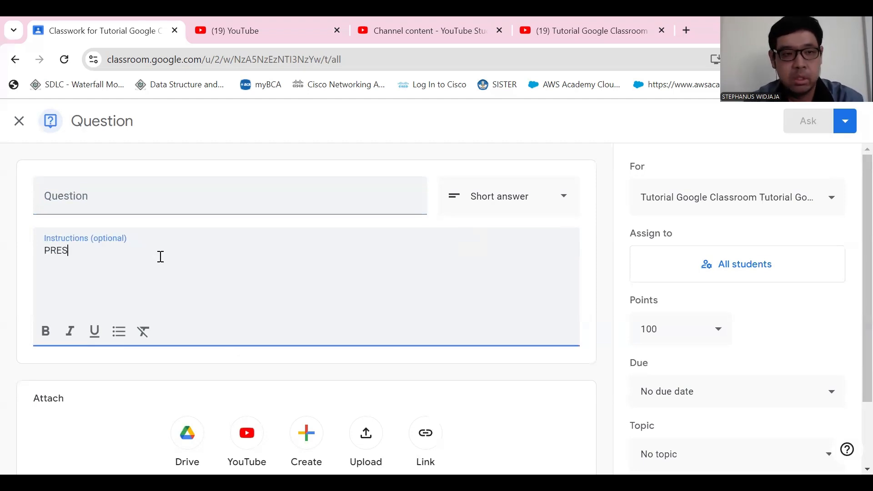
text(PRESENSI)
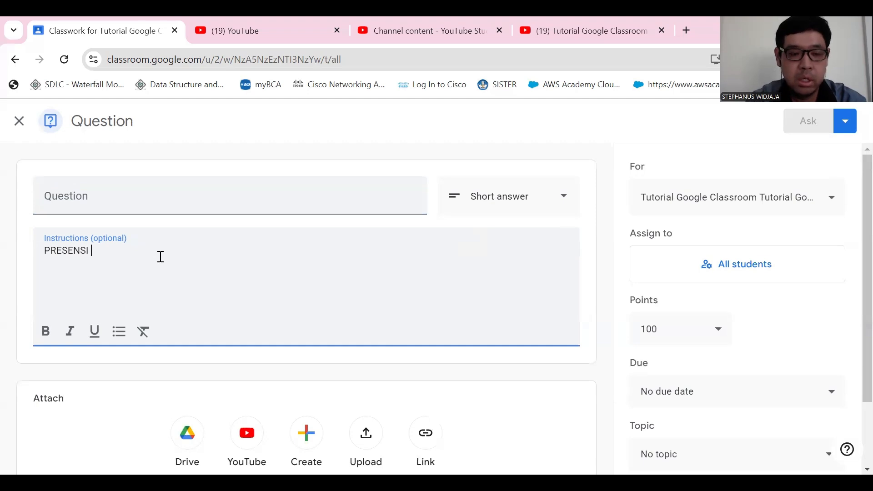
text( 4)
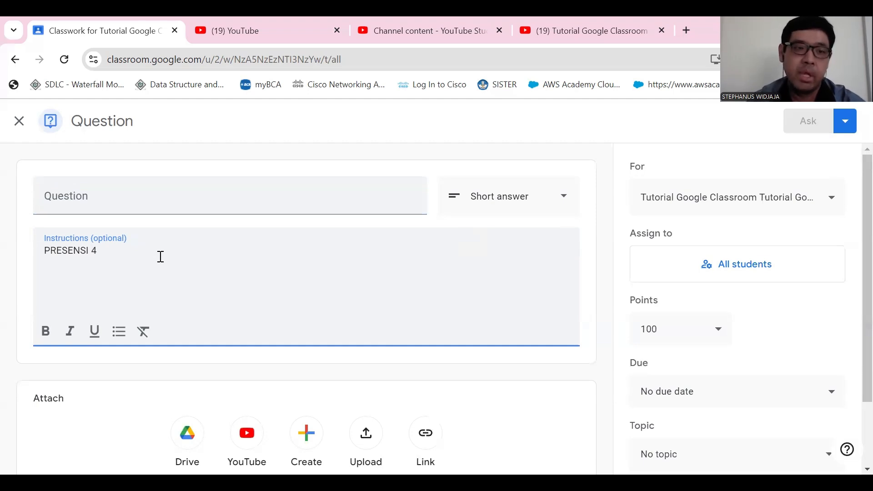
- Copy "PRESENSI 4" from the instructions into the question title, and return to the instructions text
drag(121, 250, 9, 259)
key(ctrl+c)
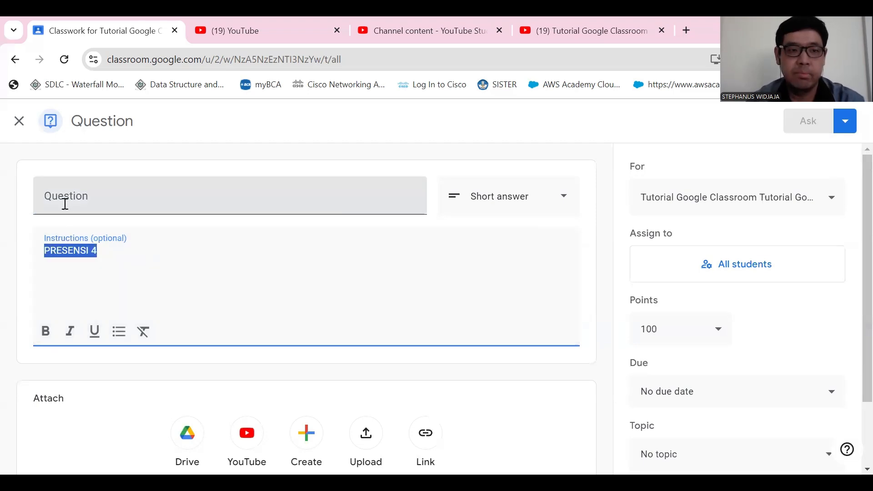
click(80, 199)
key(ctrl+v)
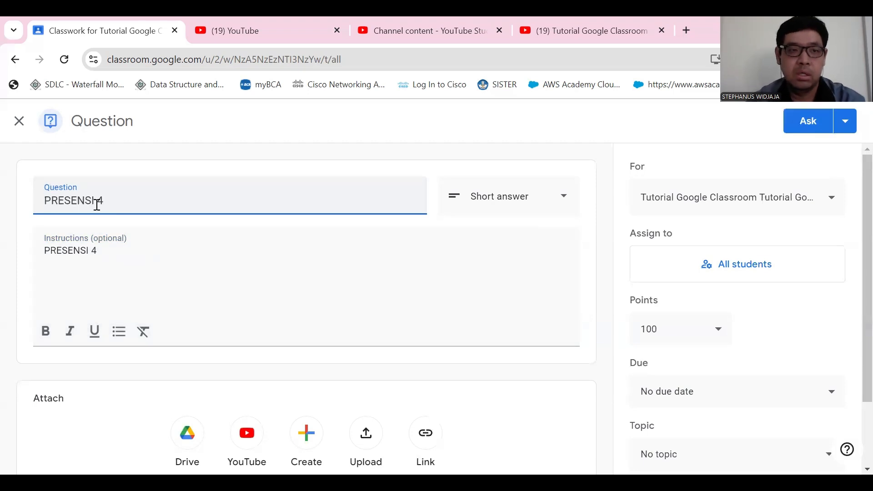
click(120, 251)
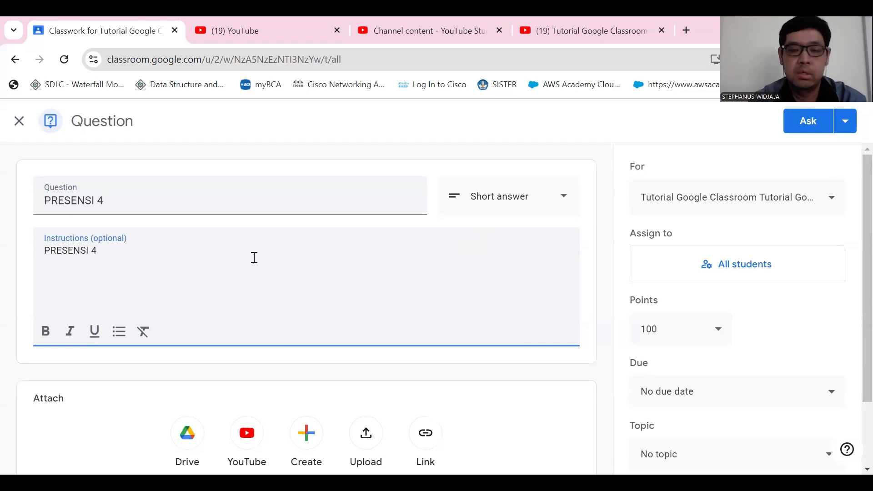
- Create a new topic named "PRESENSI MODEL 2" for the PRESENSI 4 question
key(BackSpace)
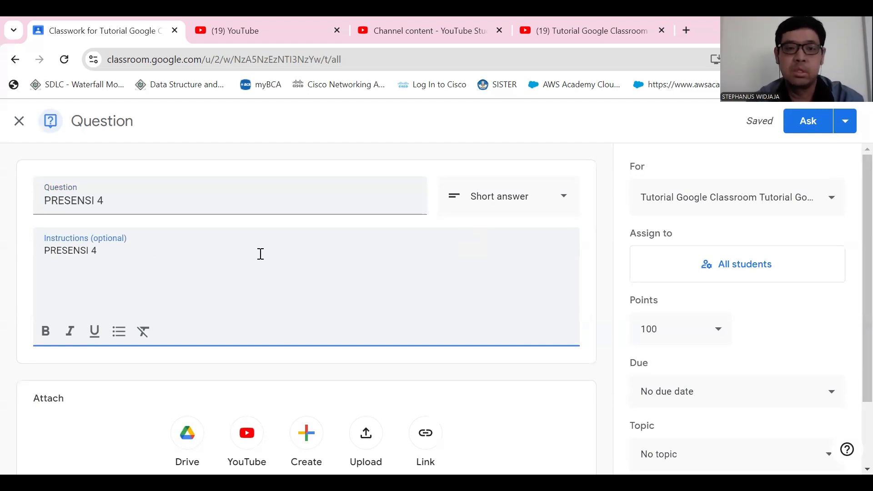
scroll(368, 235, down, 1)
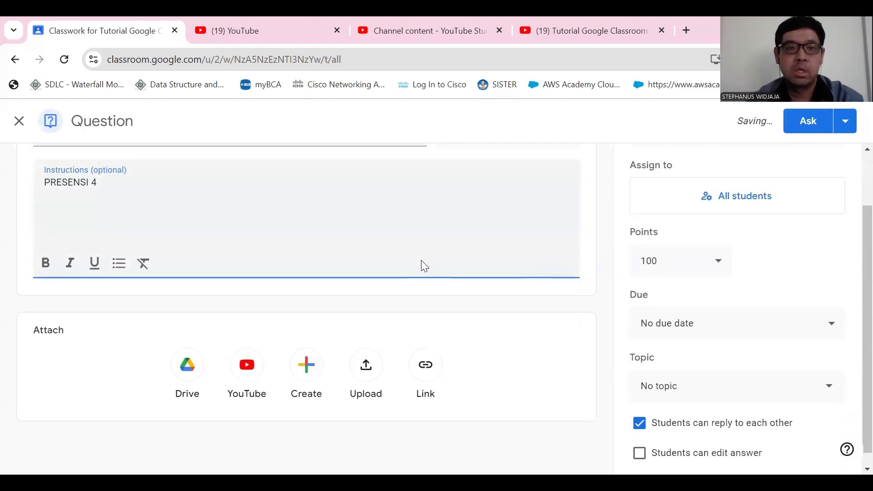
scroll(438, 258, down, 1)
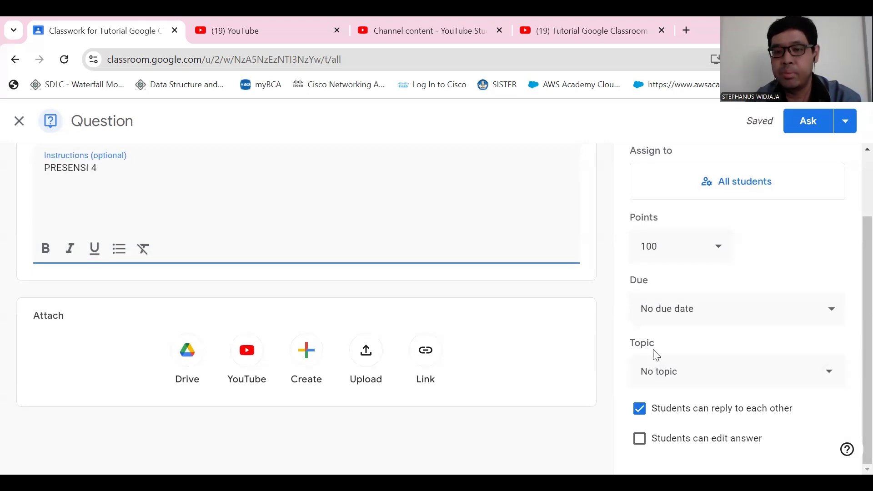
click(701, 377)
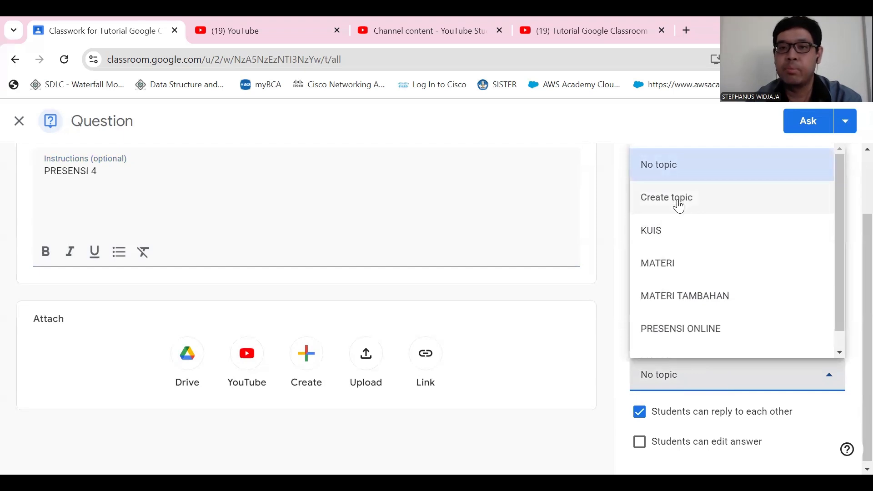
click(679, 199)
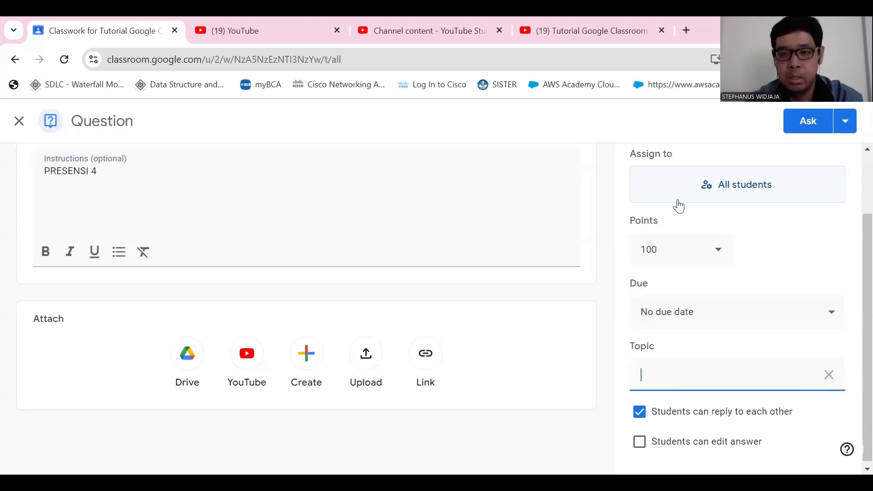
text(PRESE)
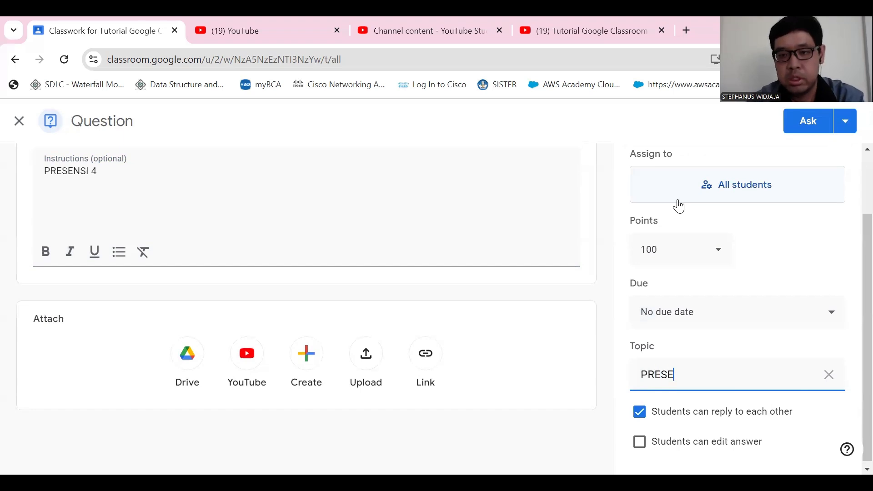
text( SNSI 2MODEL 2)
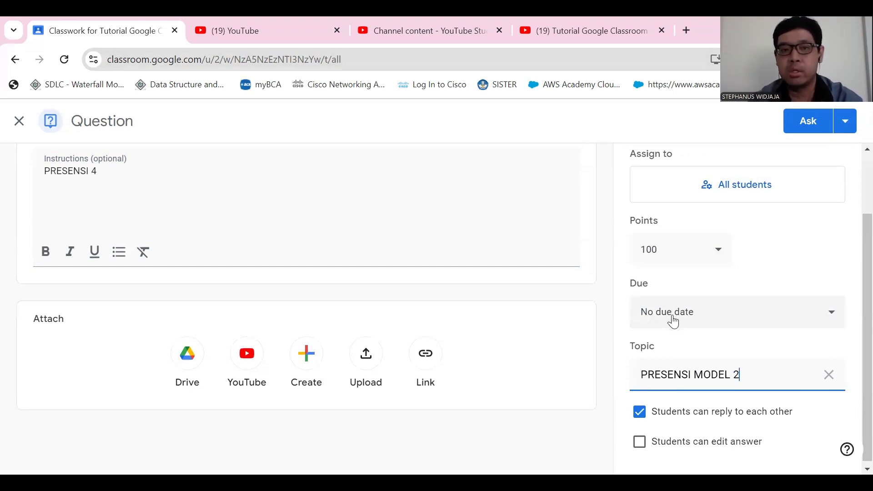
- Set the question's due date to Sep 13, 2024 at 11:59 PM
scroll(259, 271, up, 2)
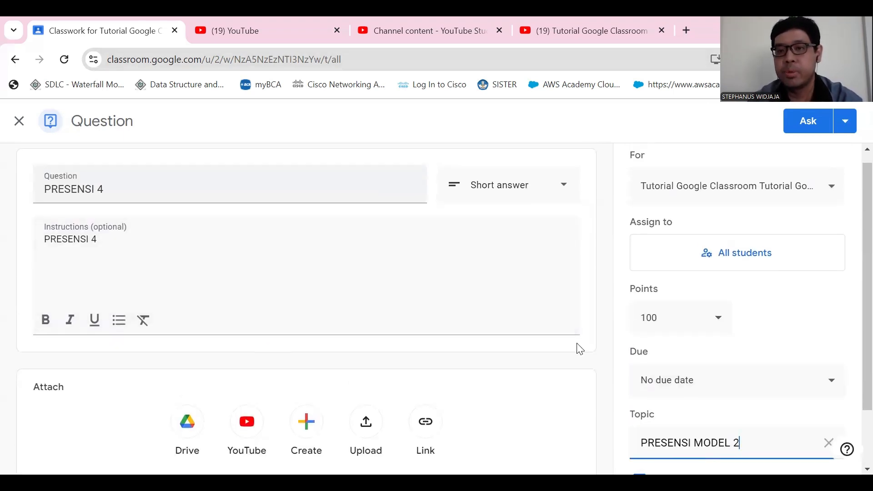
scroll(706, 377, down, 2)
click(684, 312)
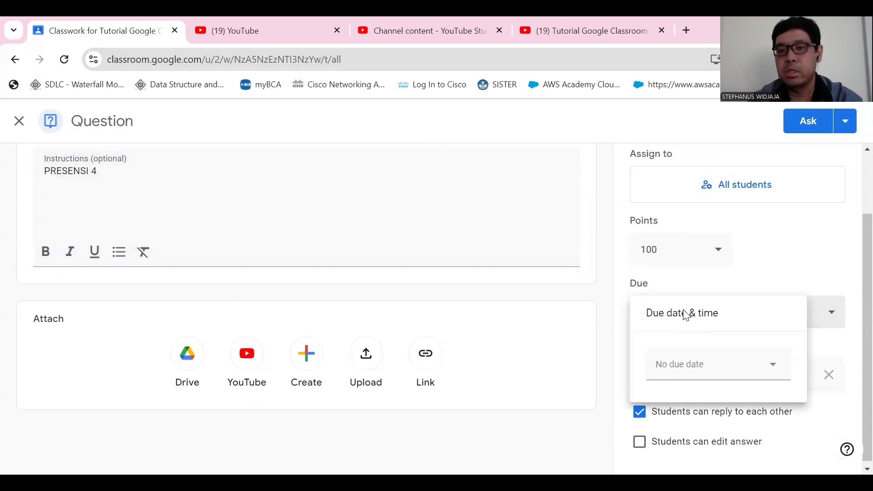
click(793, 279)
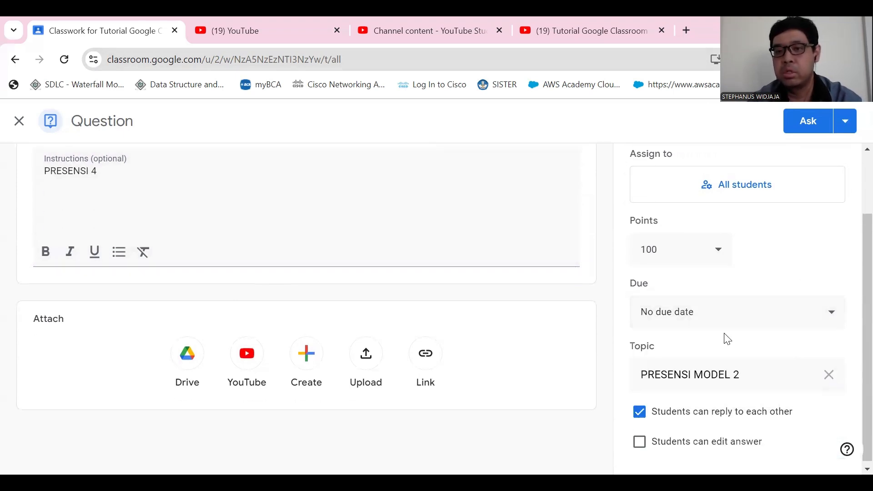
click(715, 314)
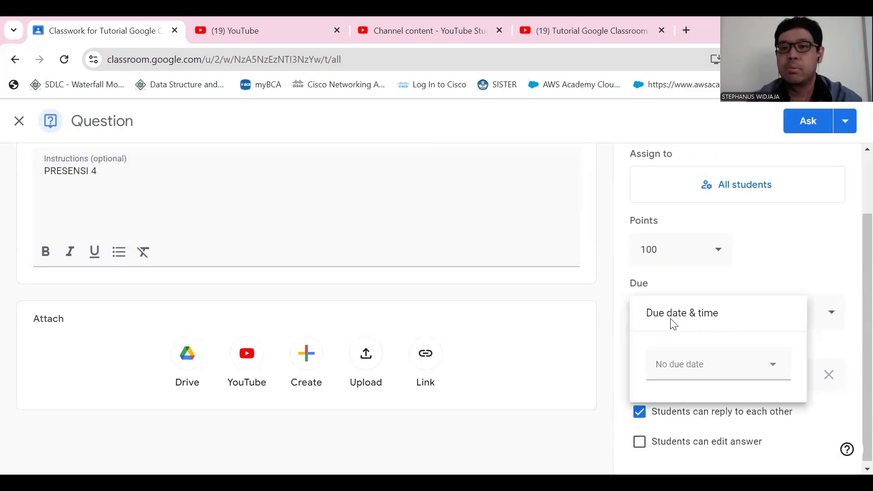
click(700, 370)
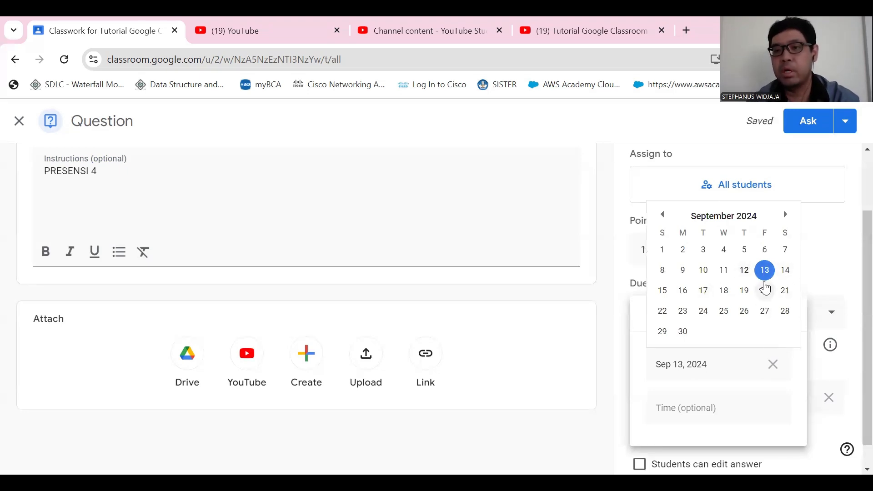
click(769, 275)
click(738, 409)
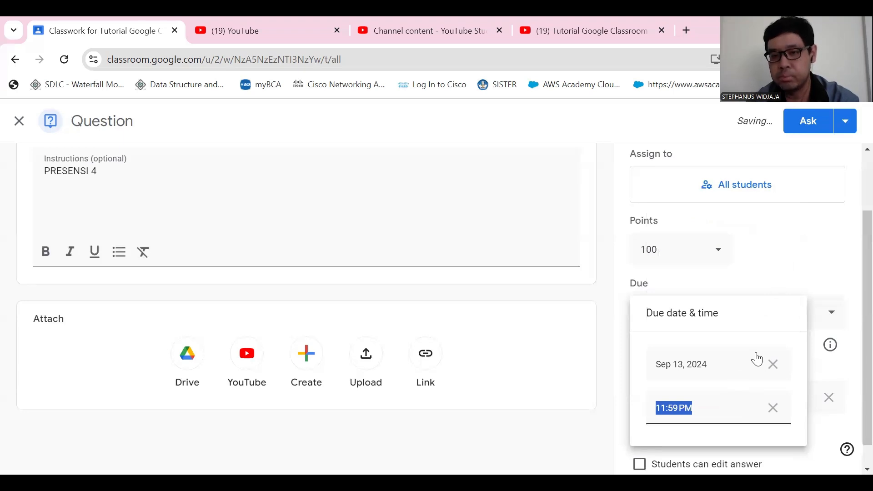
click(795, 248)
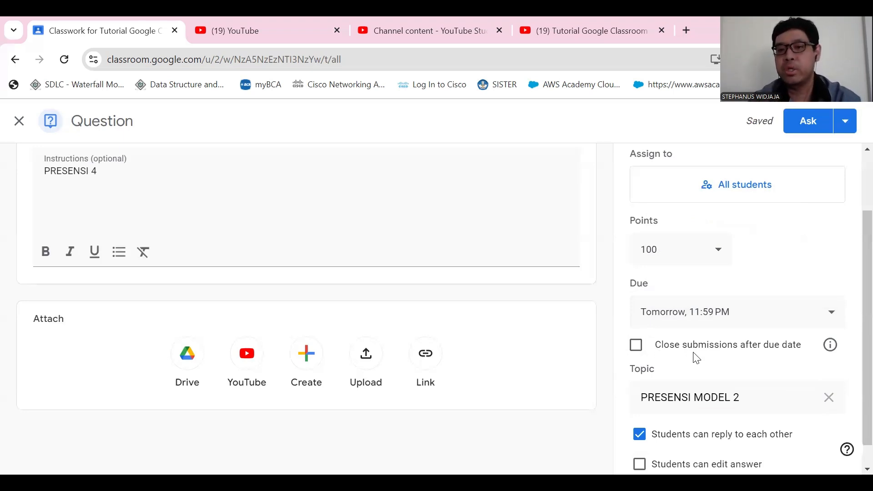
- Recheck the due date and time, and enable closing submissions after the due date
click(637, 350)
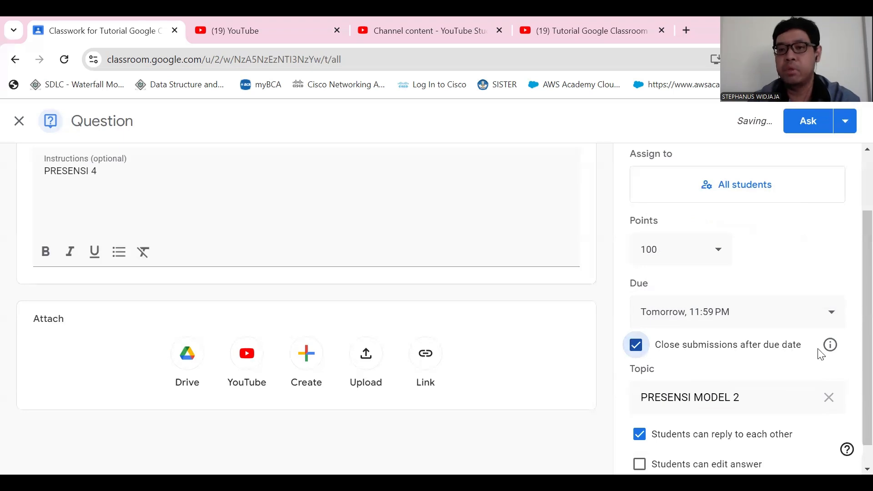
click(636, 347)
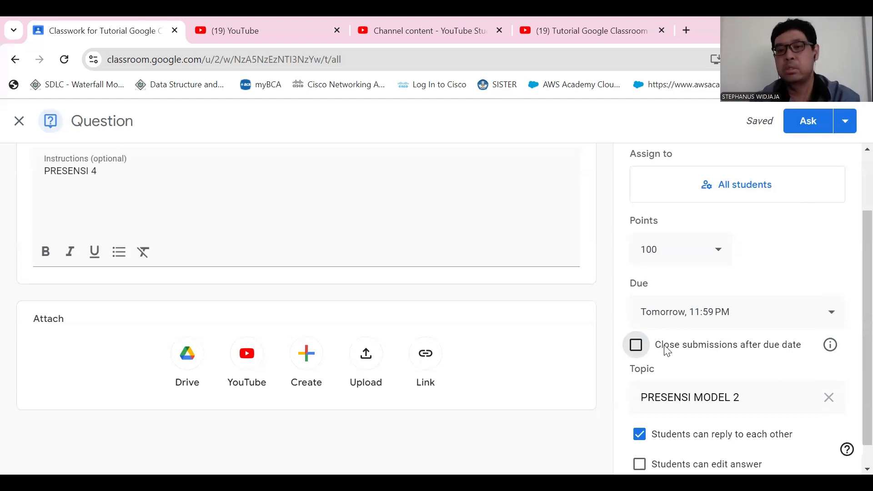
click(752, 314)
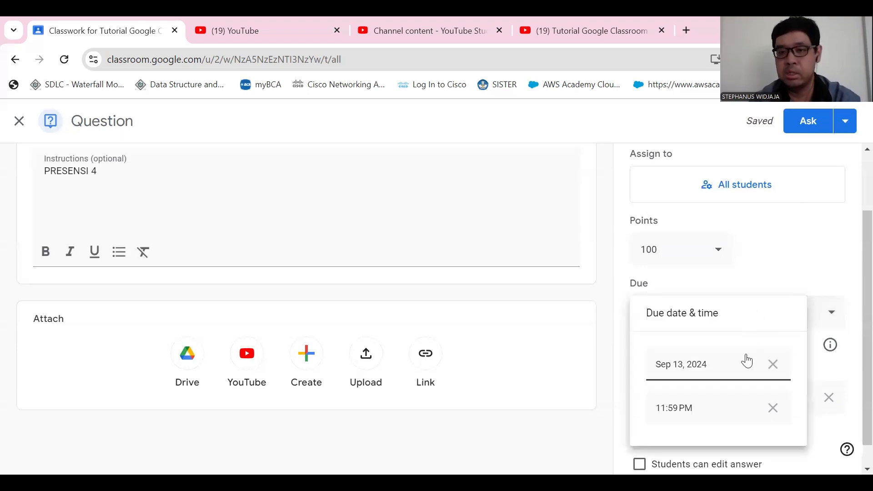
click(796, 252)
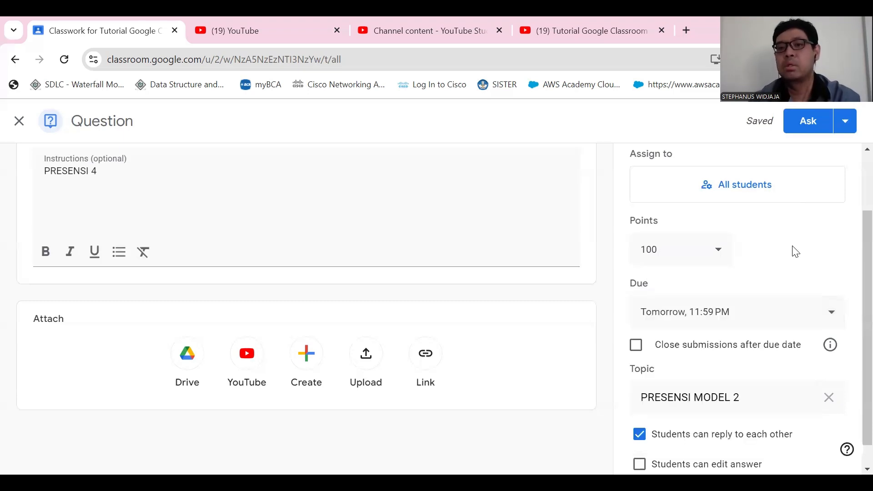
click(637, 347)
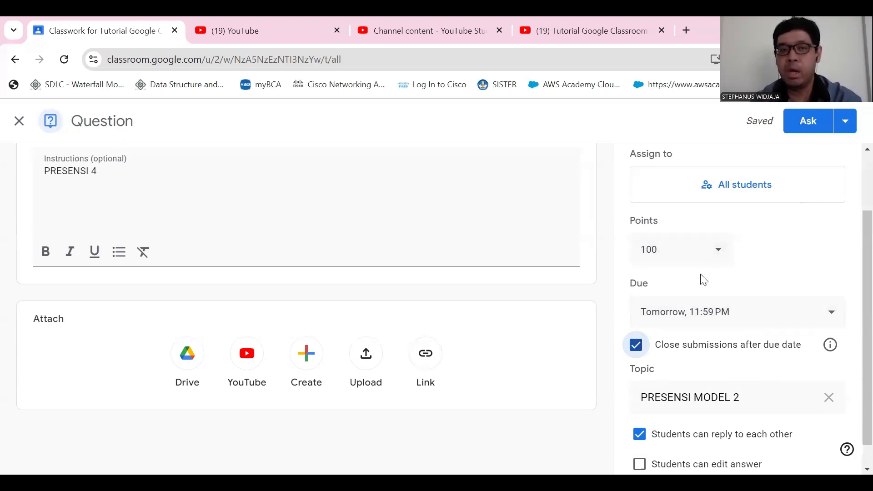
- Review the question's settings, inspect the scheduling options without applying them, and post PRESENSI 4 immediately
scroll(366, 357, up, 1)
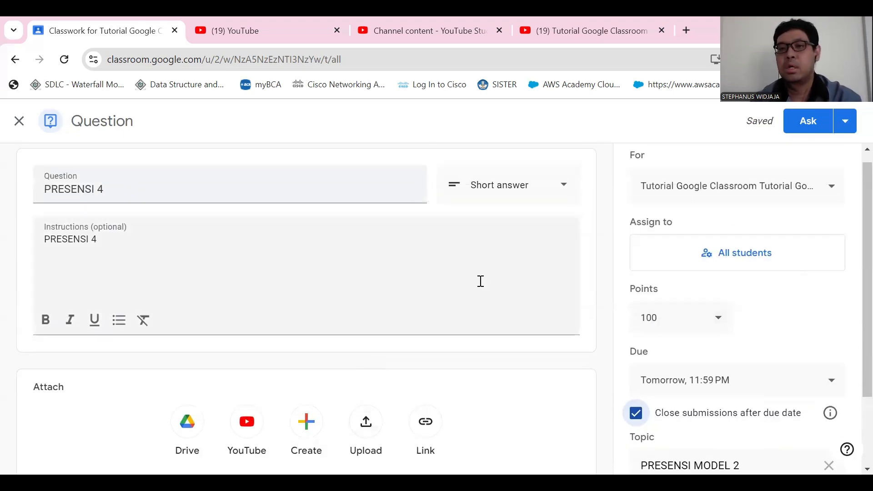
scroll(765, 207, down, 1)
scroll(711, 221, down, 1)
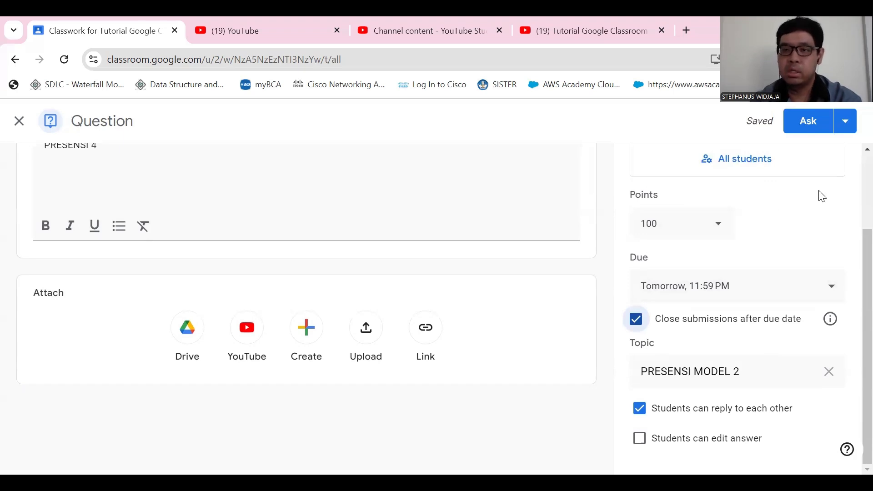
scroll(726, 184, up, 1)
scroll(746, 164, up, 1)
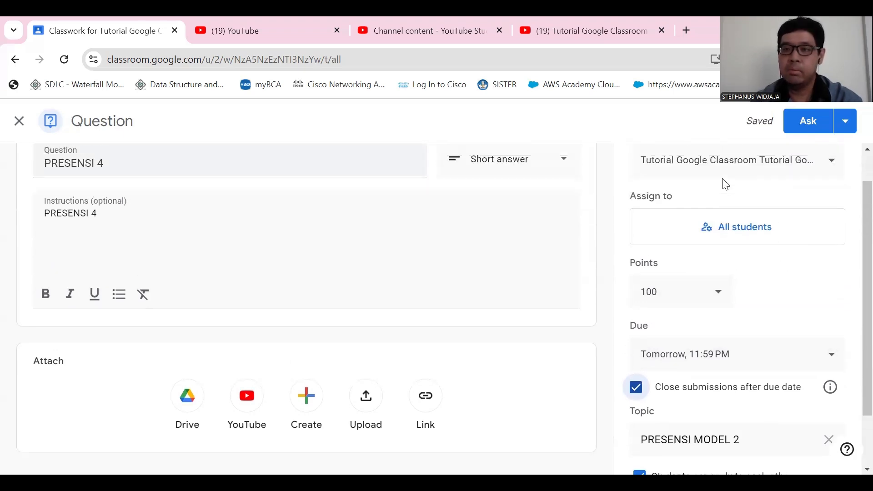
scroll(801, 165, up, 1)
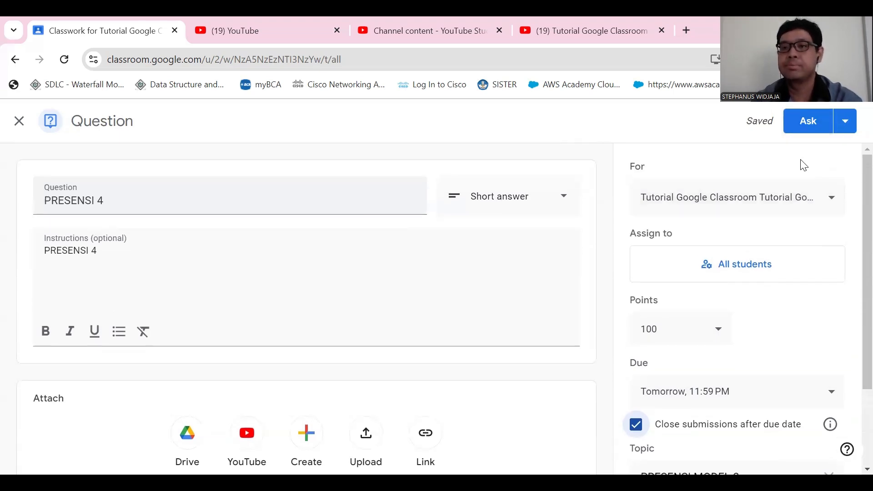
click(845, 121)
click(803, 146)
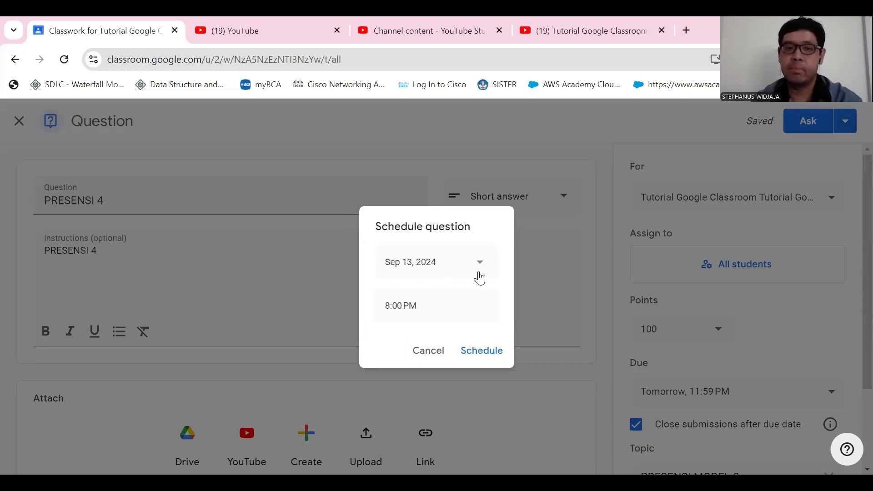
click(440, 352)
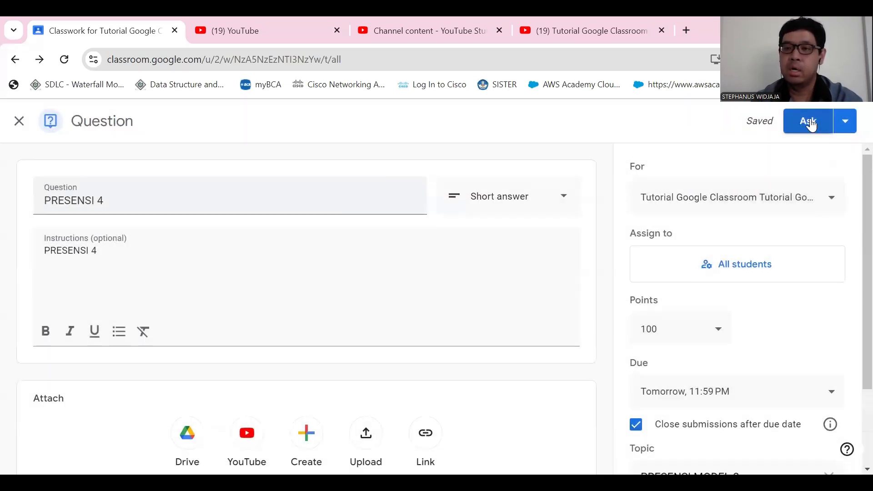
click(805, 121)
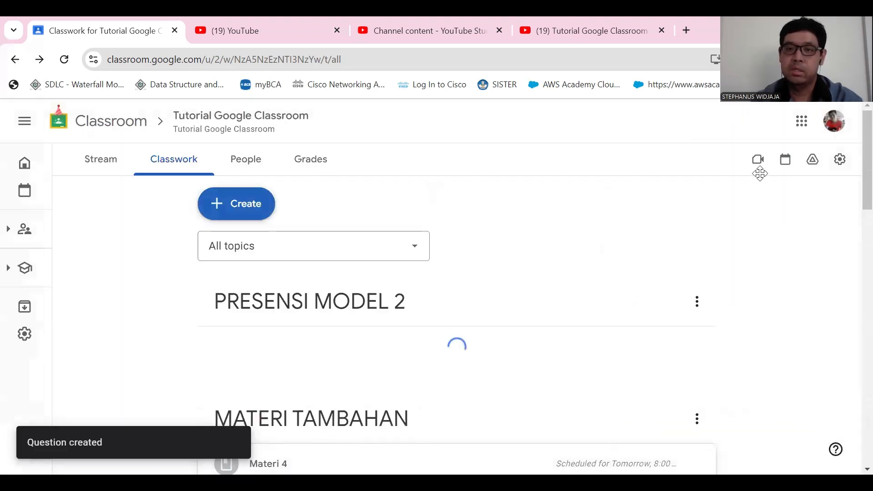
- Expand PRESENSI 4 under the PRESENSI MODEL 2 topic, view its full question page, and return to the classwork list
scroll(383, 200, down, 1)
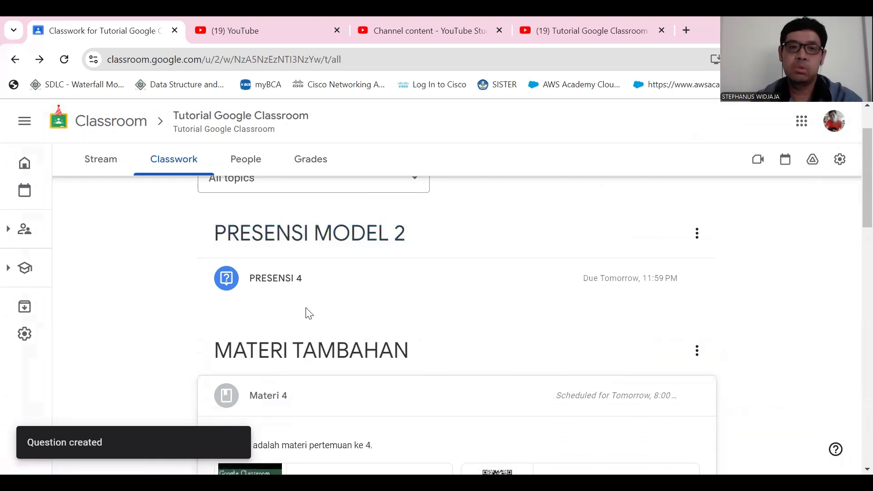
scroll(296, 286, up, 2)
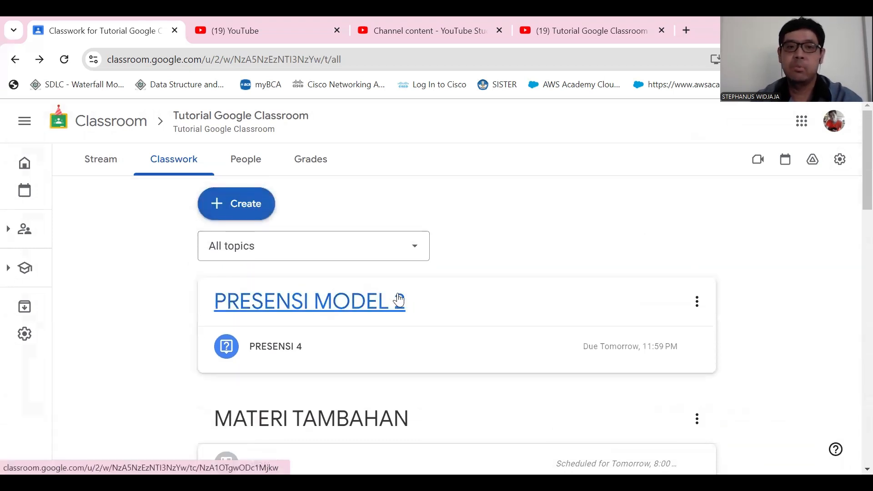
scroll(292, 300, down, 3)
scroll(292, 291, up, 3)
scroll(298, 300, down, 2)
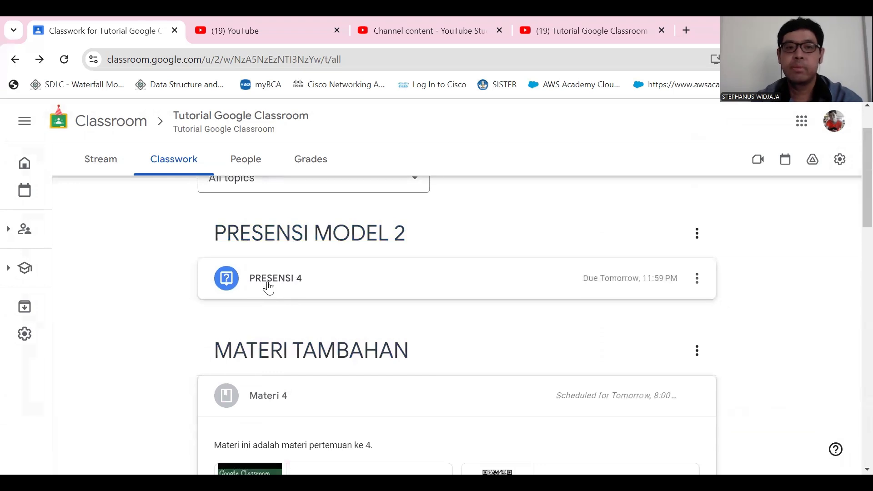
click(282, 292)
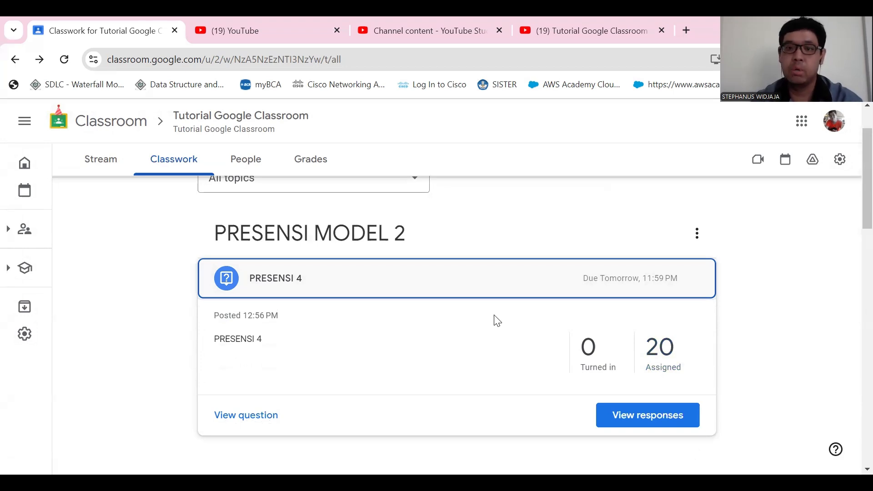
scroll(529, 320, down, 1)
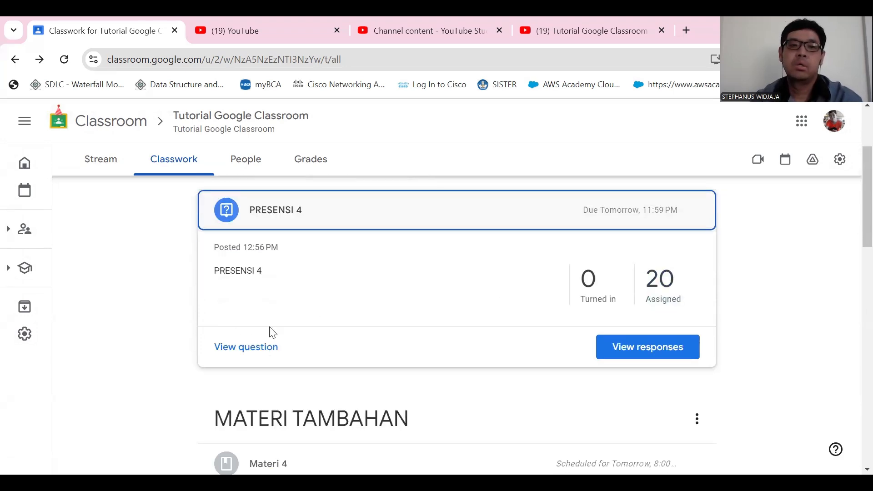
click(259, 352)
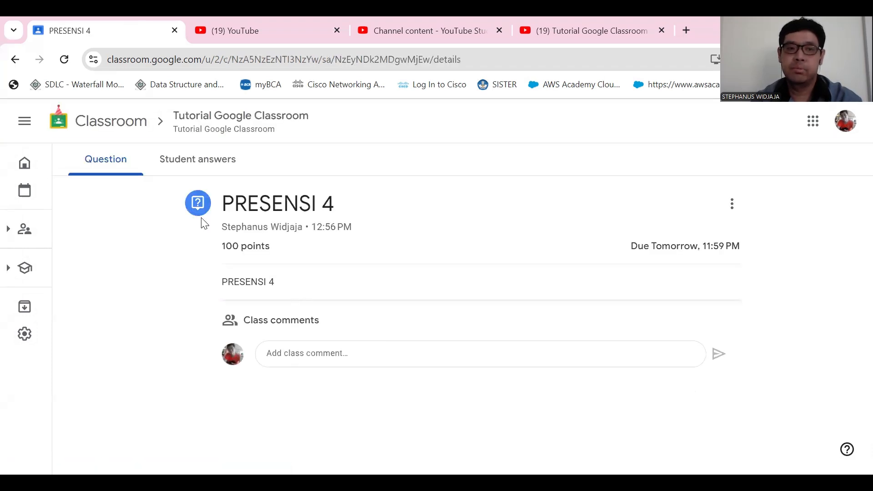
click(16, 60)
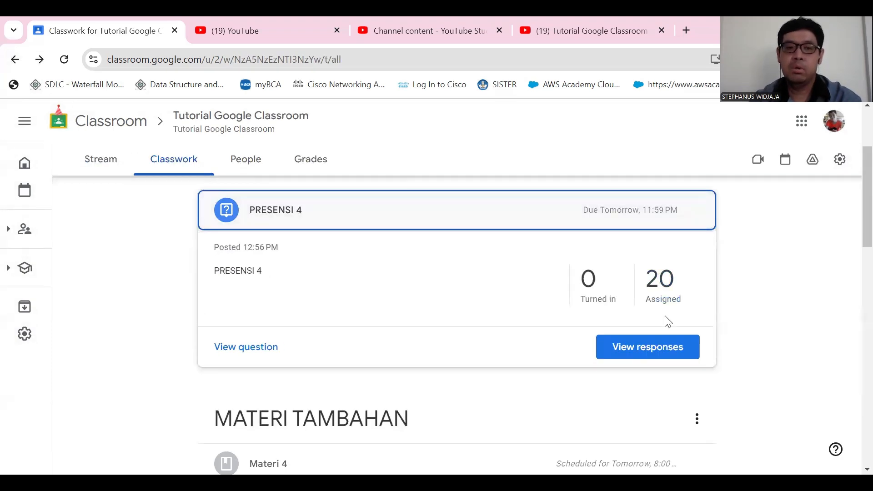
- Collapse the PRESENSI 4 details and look over the topics in the classwork list
scroll(363, 314, up, 3)
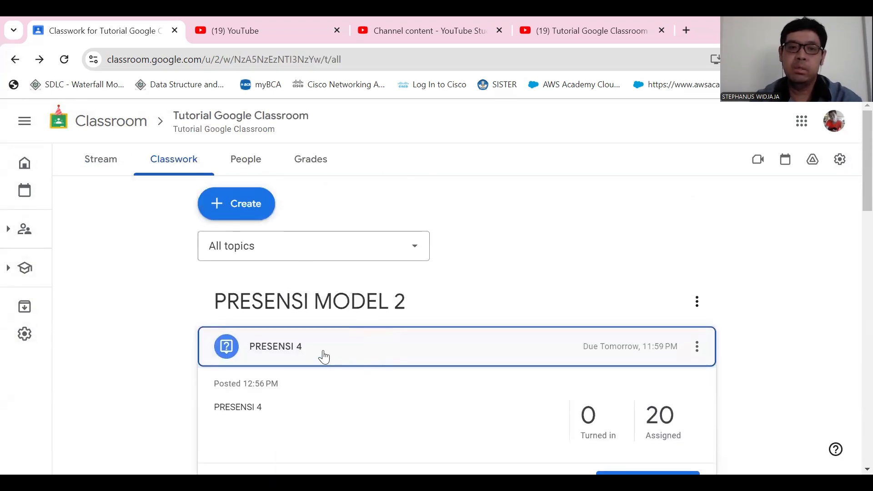
click(324, 362)
scroll(331, 371, down, 1)
scroll(331, 371, down, 1)
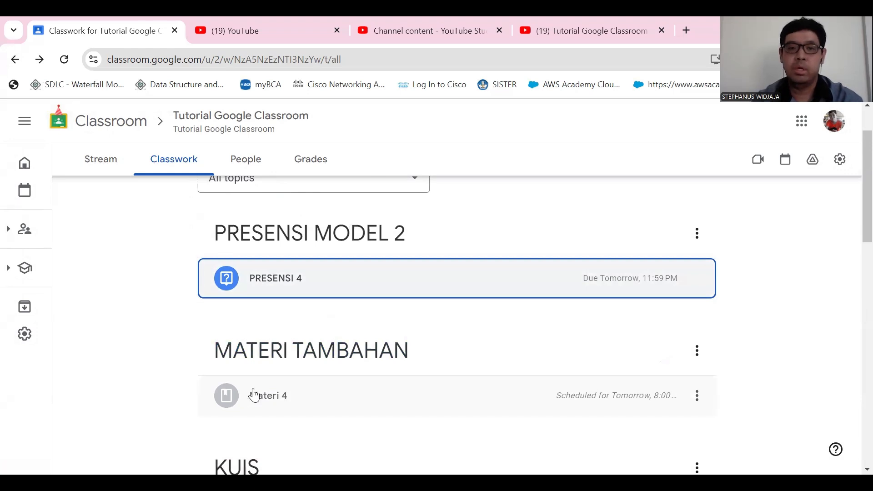
- Open the full question page of PRESENSI 4 from the classwork list and look through its student answers
scroll(273, 398, down, 3)
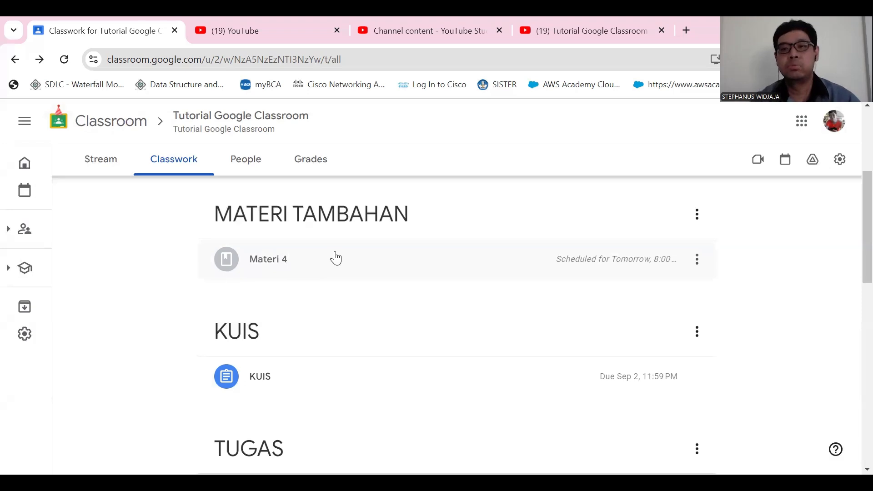
scroll(339, 276, up, 3)
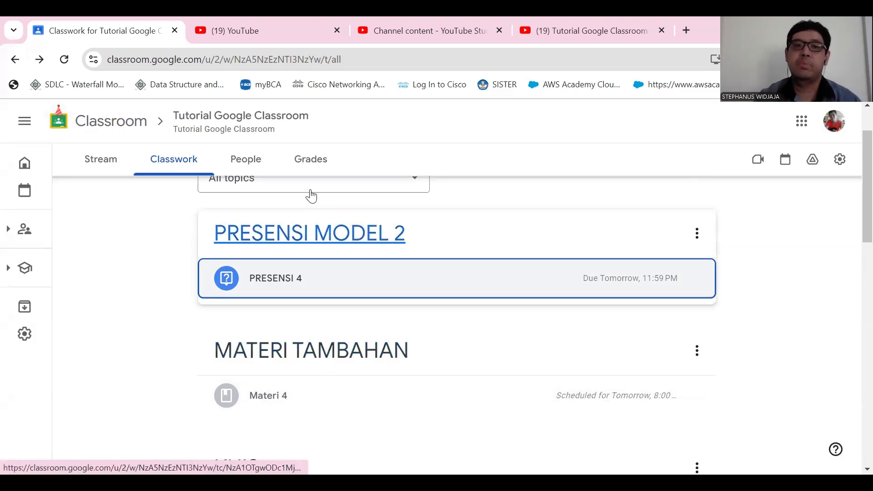
scroll(313, 218, up, 2)
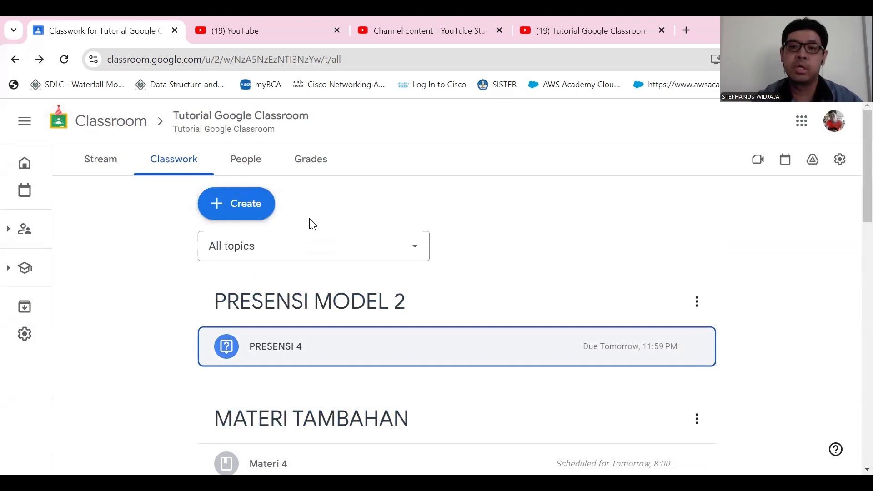
scroll(312, 223, down, 5)
scroll(312, 226, up, 4)
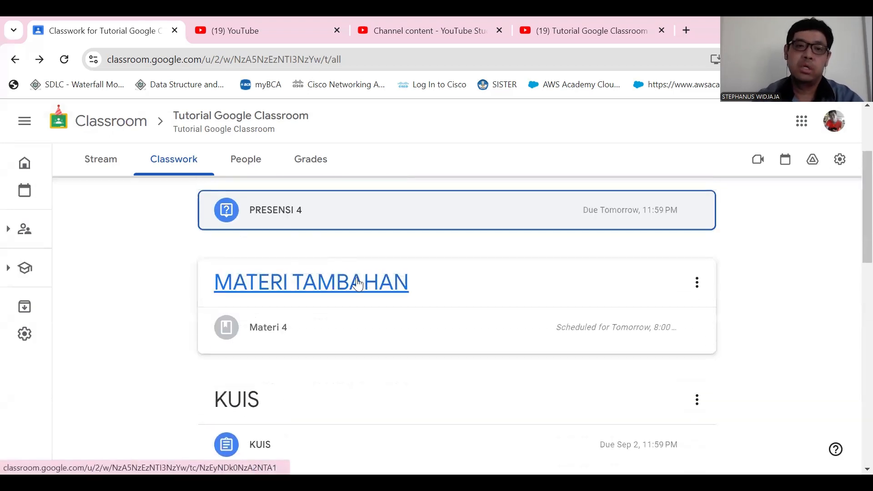
click(279, 213)
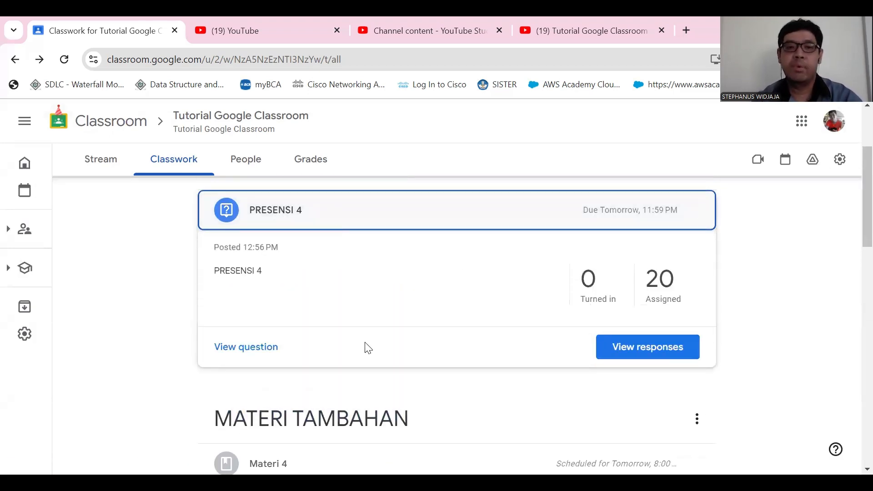
click(239, 349)
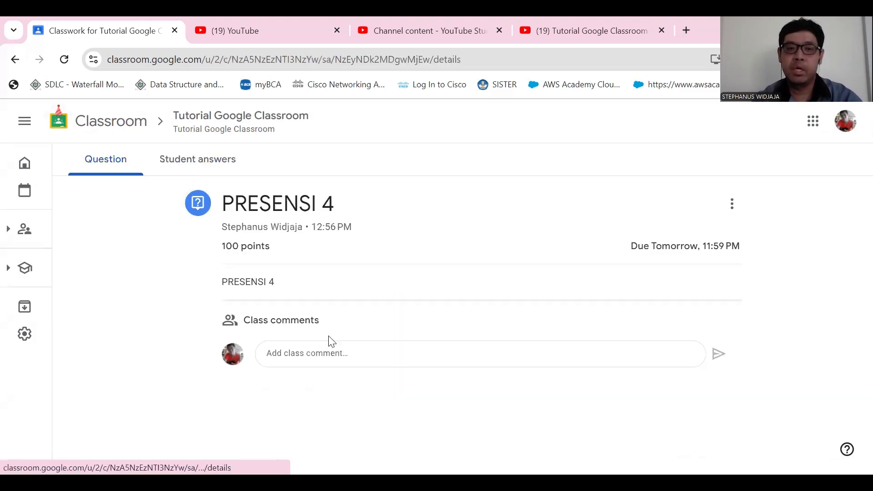
click(187, 165)
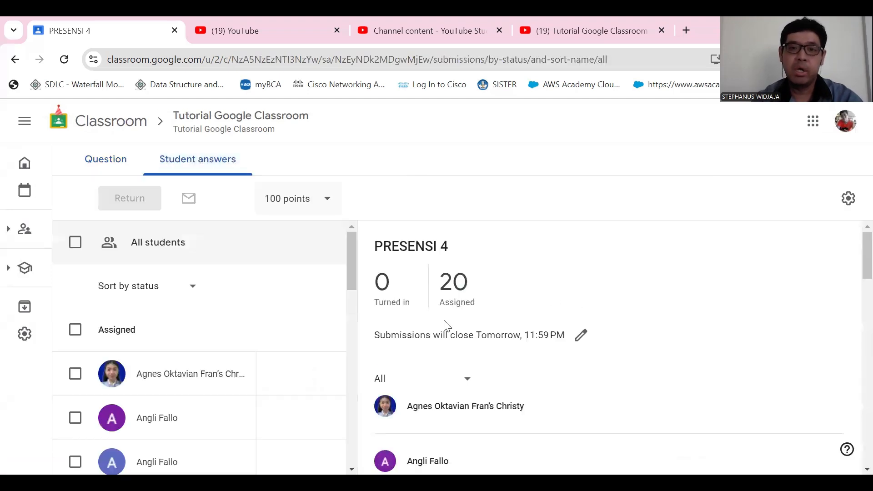
scroll(324, 289, down, 4)
scroll(246, 300, up, 5)
- Switch between the question details and student answers of PRESENSI 4 to review both, and return to the classwork list
click(104, 155)
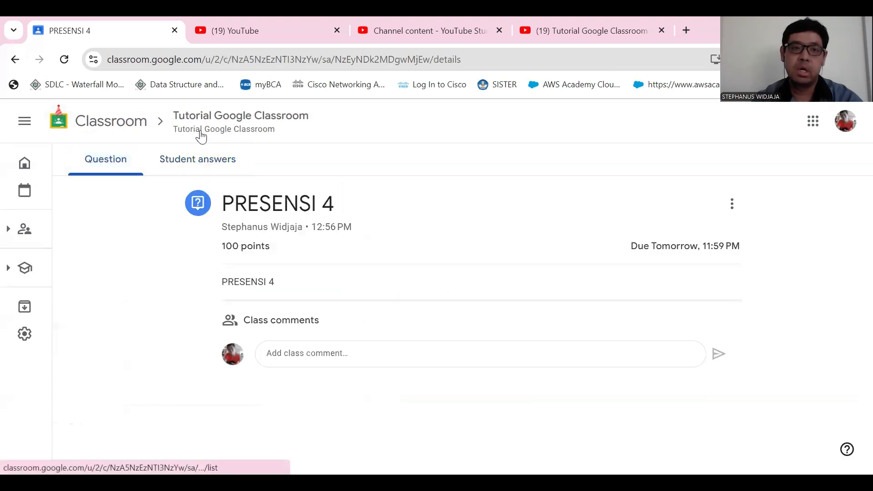
click(226, 162)
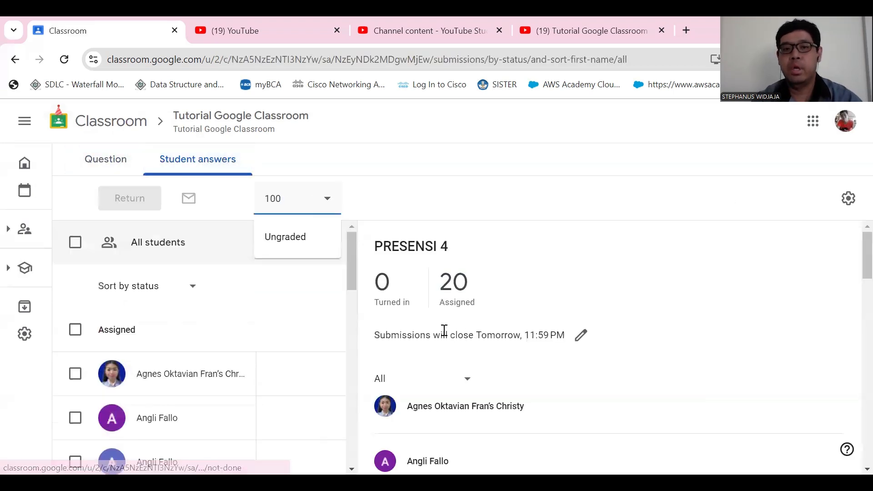
scroll(513, 290, down, 5)
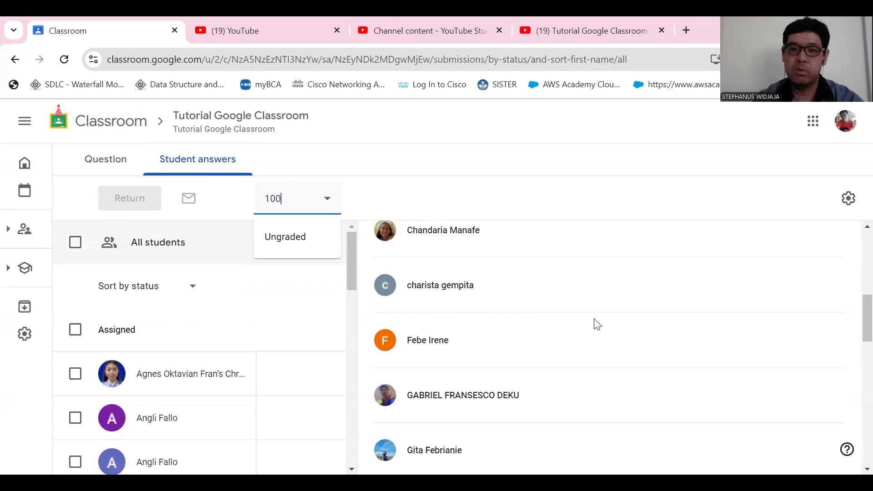
scroll(595, 324, up, 5)
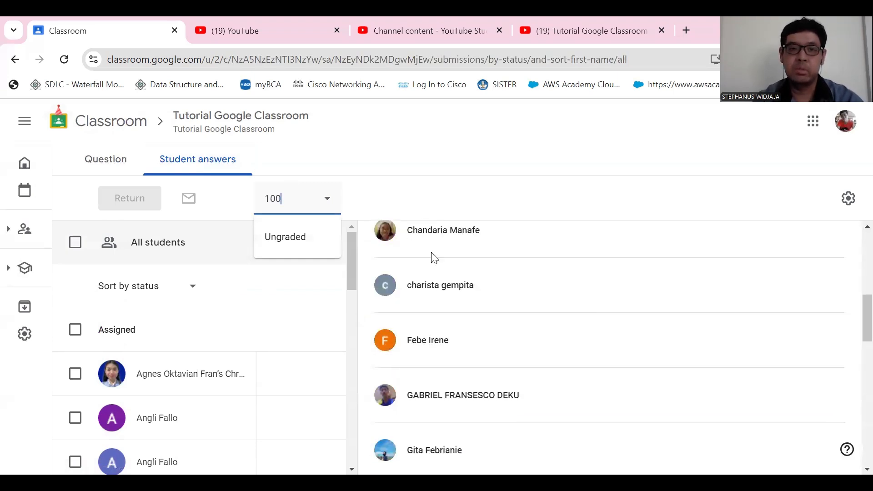
scroll(367, 230, up, 10)
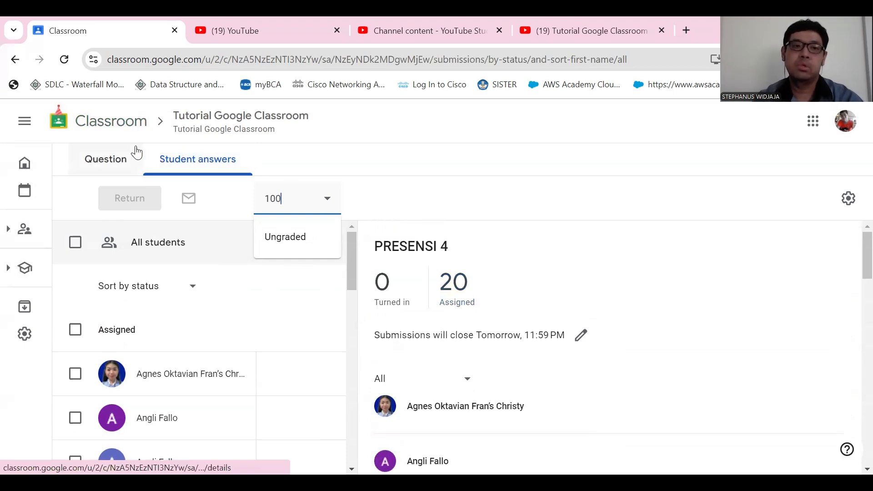
click(15, 60)
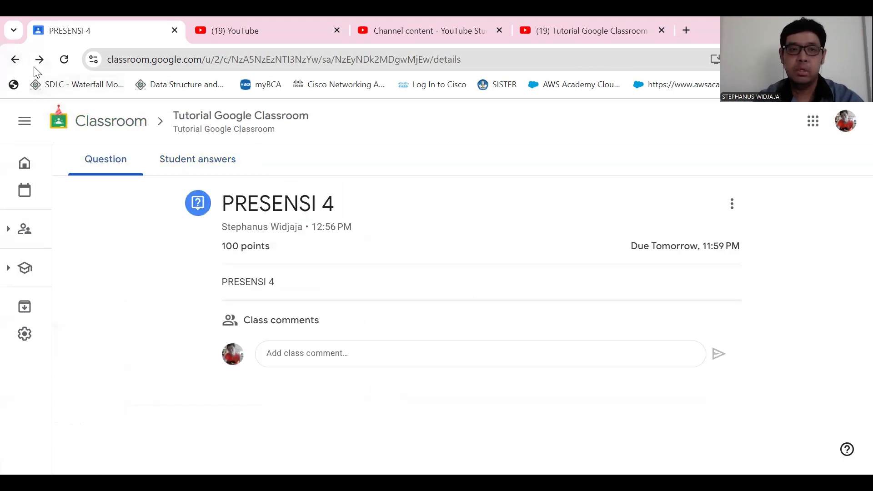
click(198, 177)
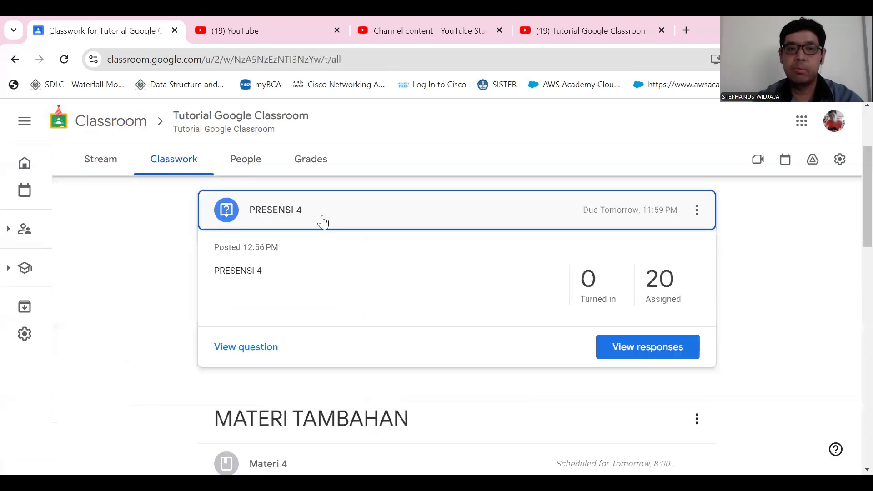
click(294, 209)
scroll(298, 248, up, 3)
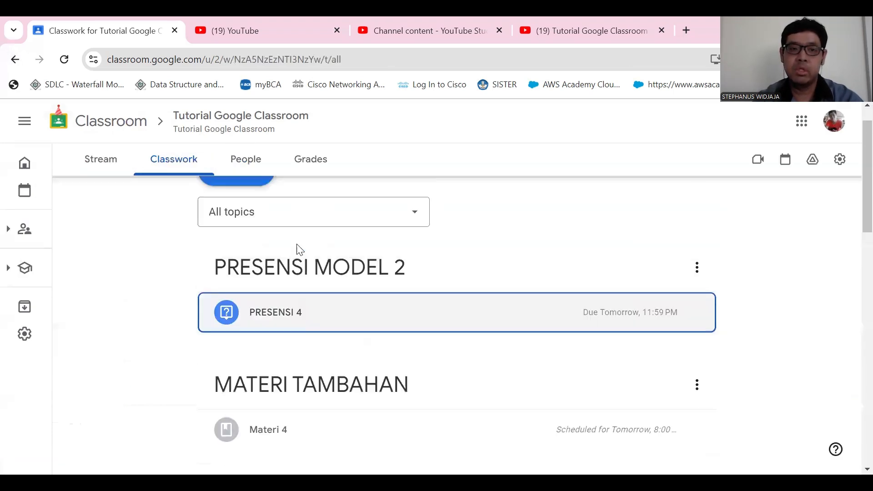
- Create a new classwork assignment titled "TUGAS 4"
click(241, 207)
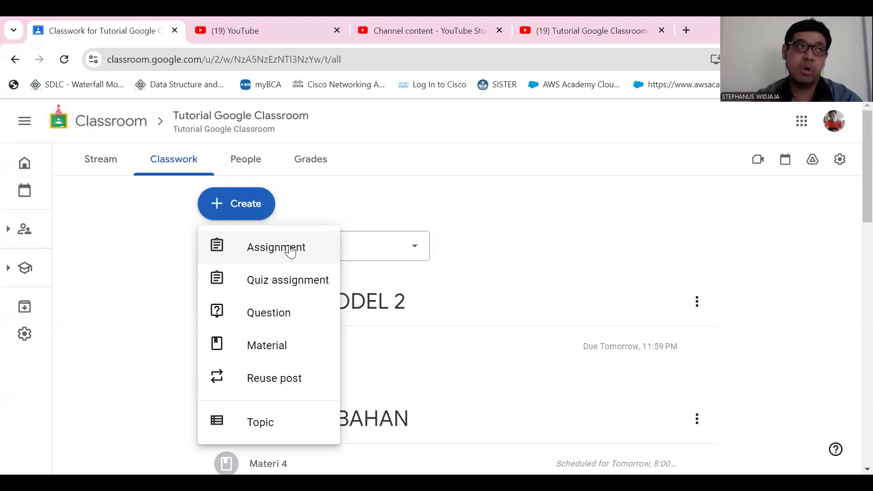
click(291, 251)
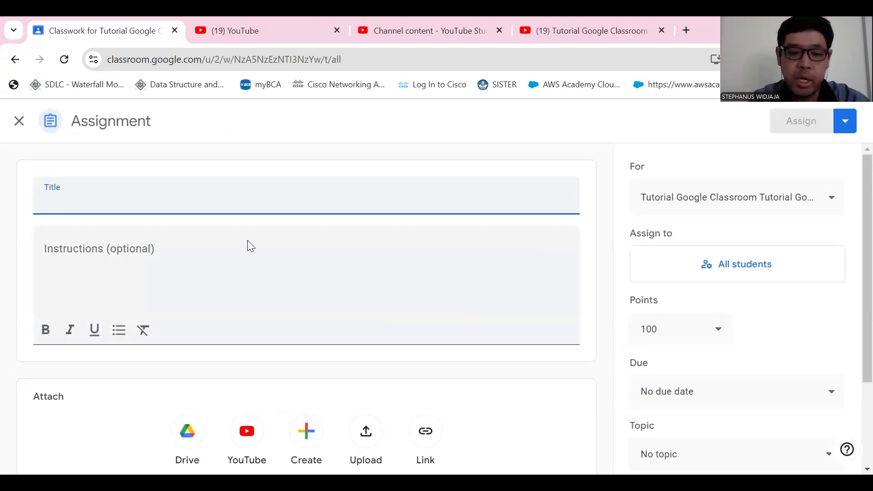
text(TUGAS 4)
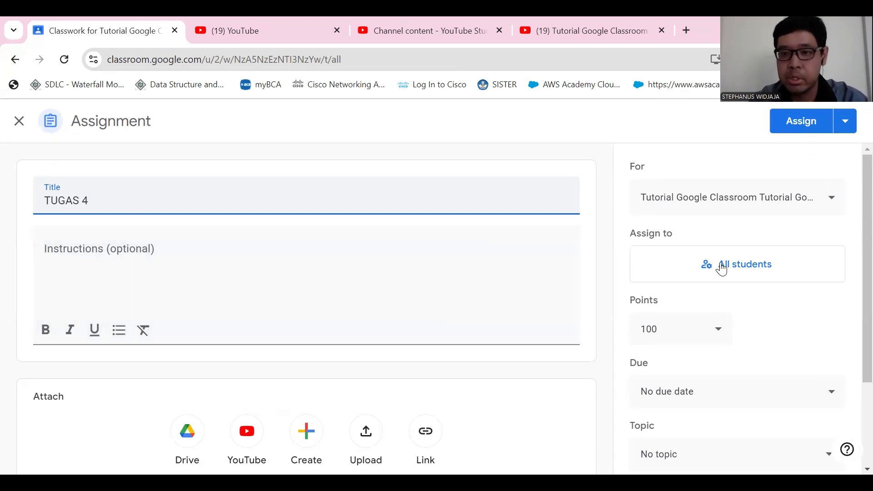
- Create a new topic named "TUGAS BARU" for the TUGAS 4 assignment
scroll(674, 271, down, 3)
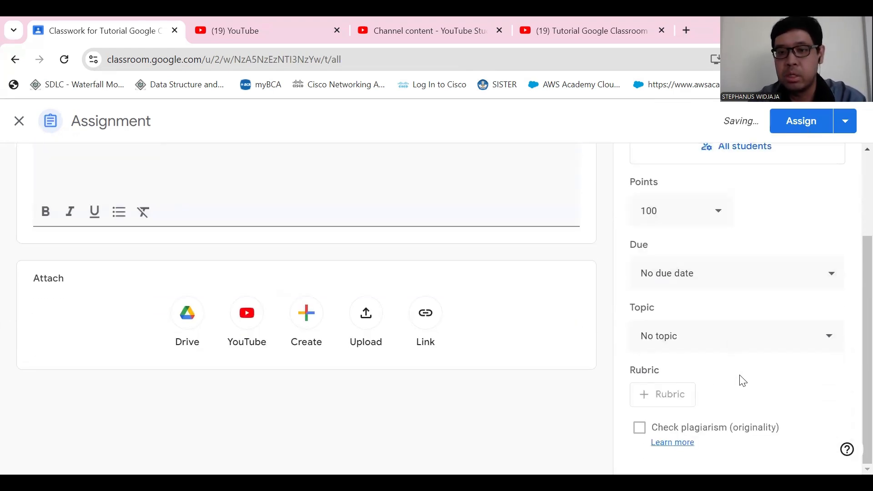
click(676, 346)
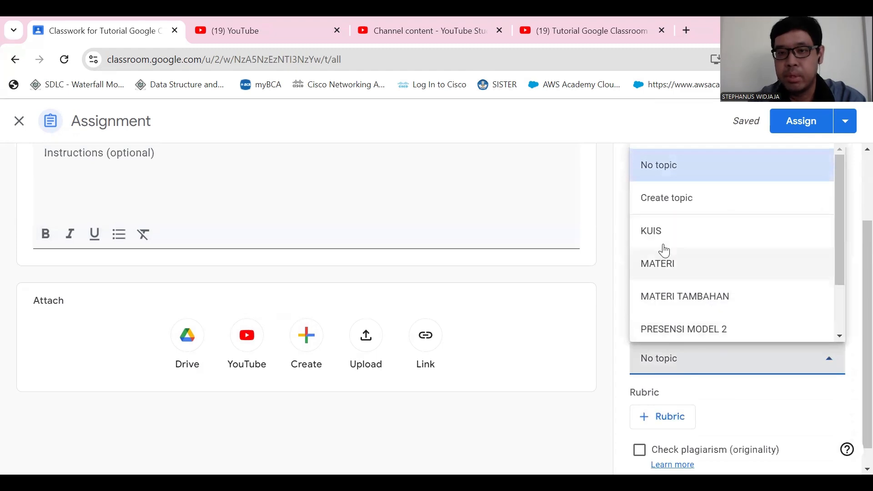
click(664, 199)
text(TUGAS BARU)
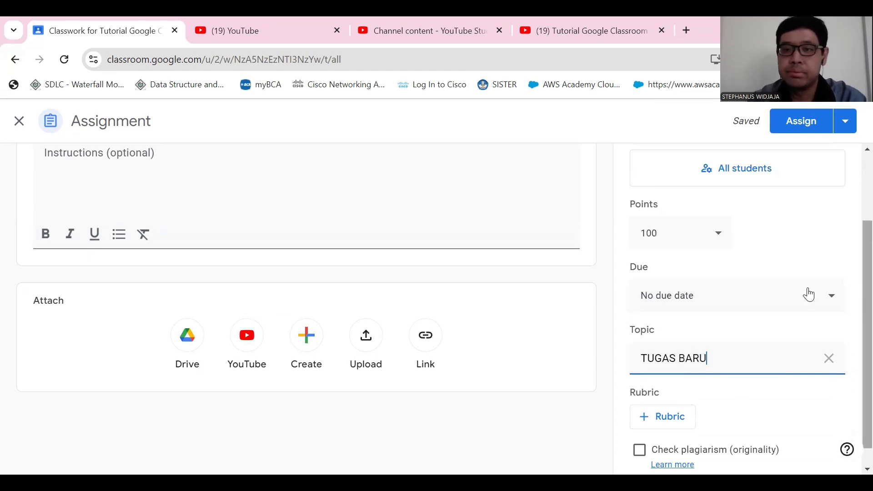
click(791, 255)
scroll(267, 278, up, 2)
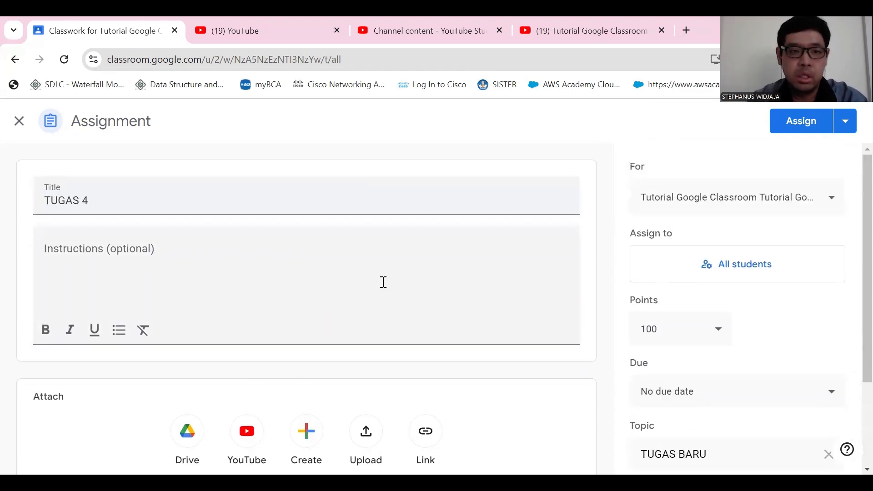
- Enter the assignment instructions "Kerjakan tugas 4 dengan baik."
drag(104, 206, 38, 204)
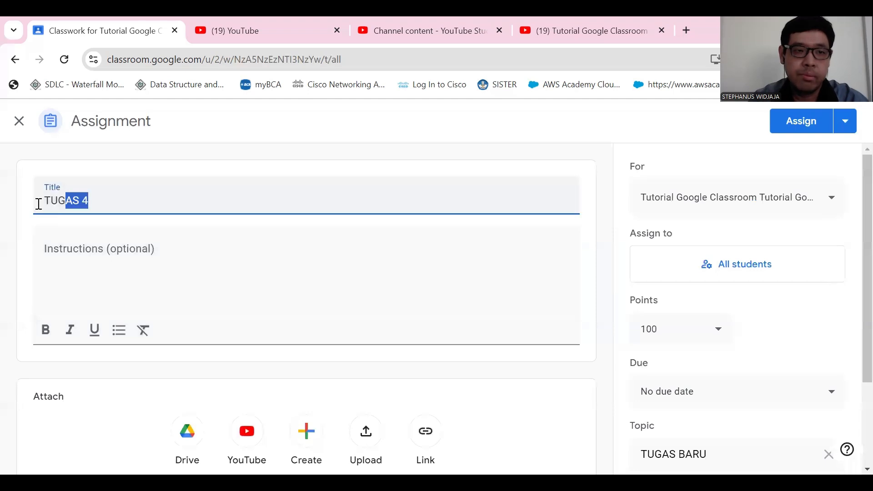
click(135, 253)
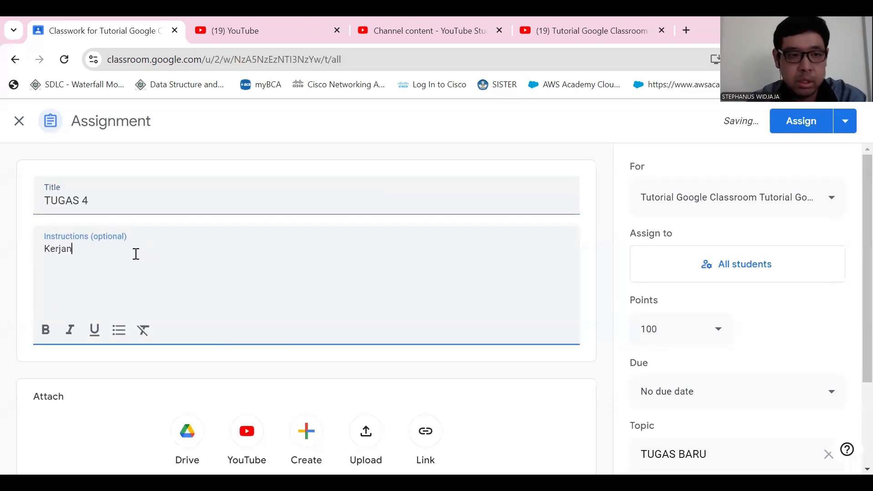
text(Kerjakan t)
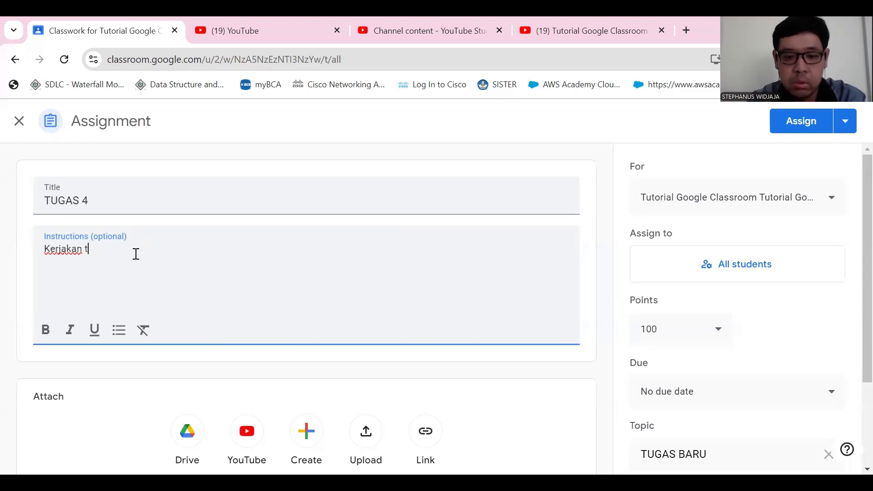
text(ugas 4 dengan baik.)
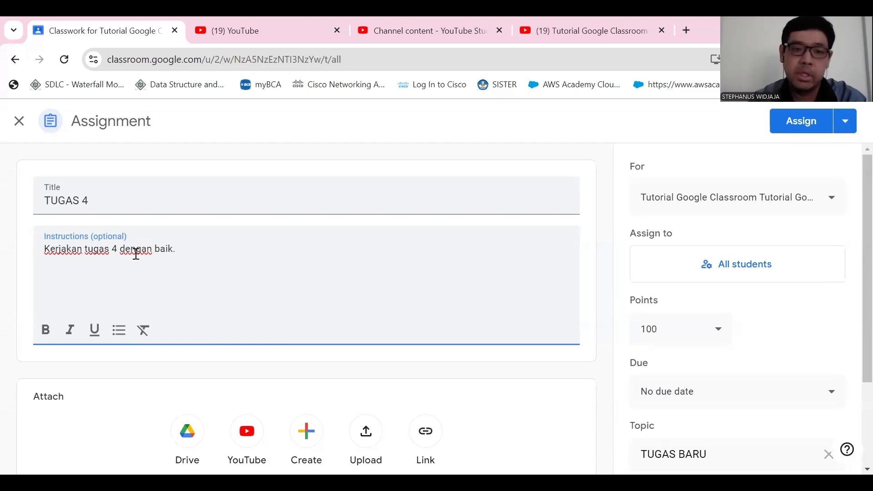
- Inspect the file upload options for the assignment's attachments and close them without adding a file
scroll(136, 254, down, 3)
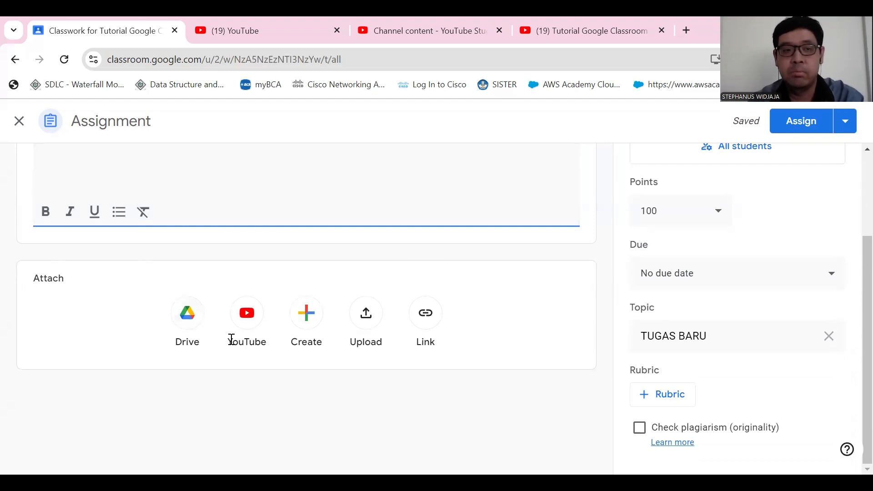
click(366, 314)
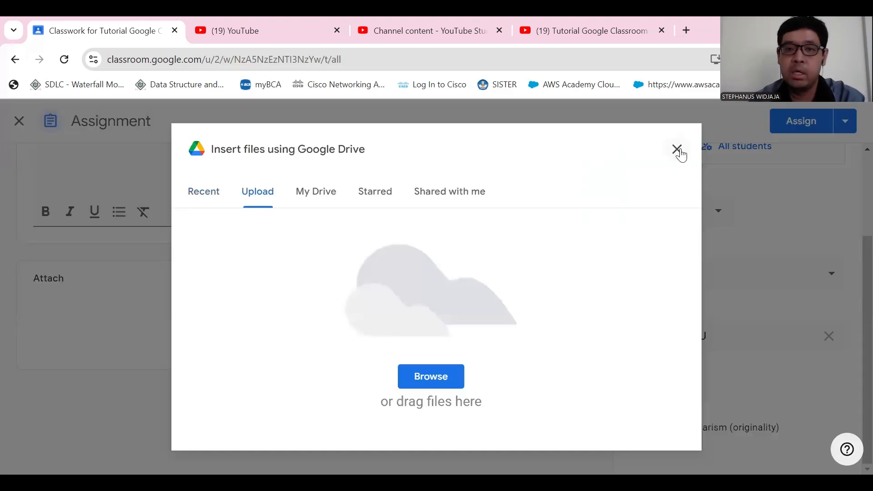
click(677, 150)
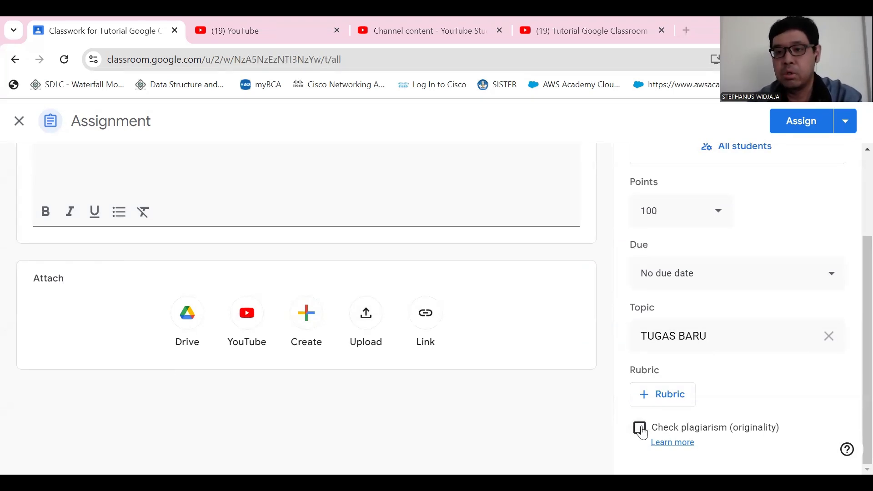
- Enable the plagiarism (originality) check for the assignment and accept using one of the class's originality reports
scroll(592, 275, up, 3)
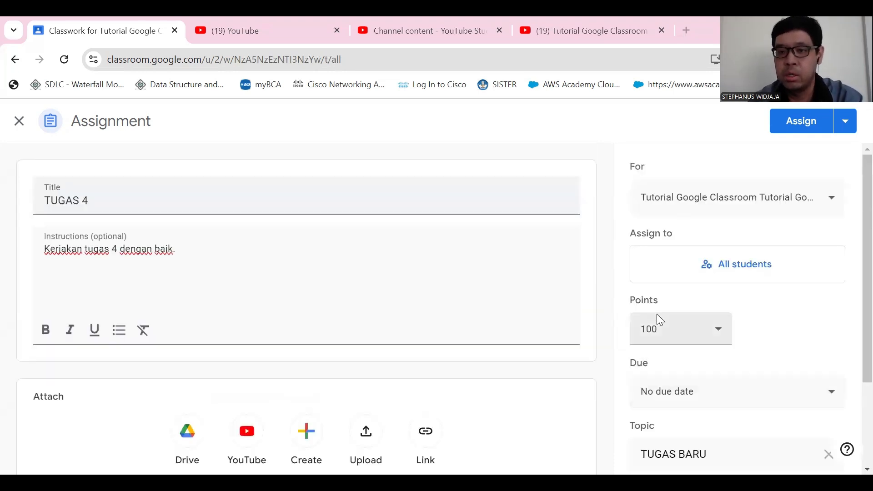
scroll(657, 318, down, 3)
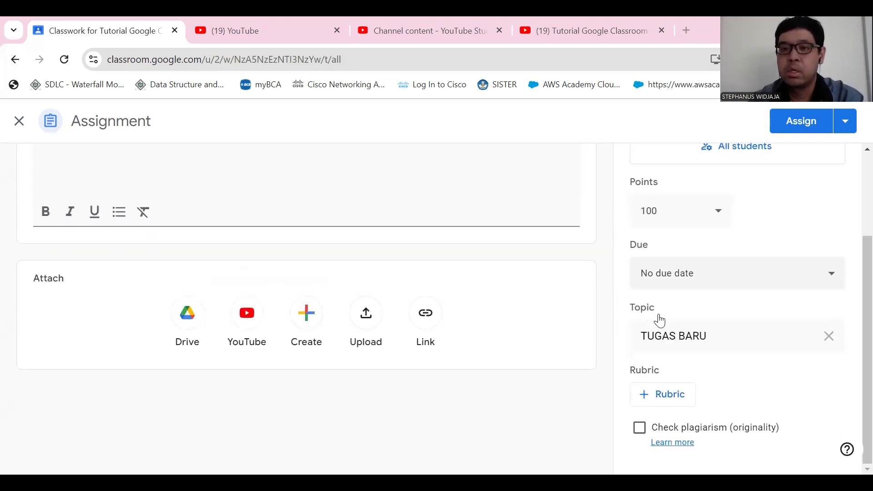
click(640, 429)
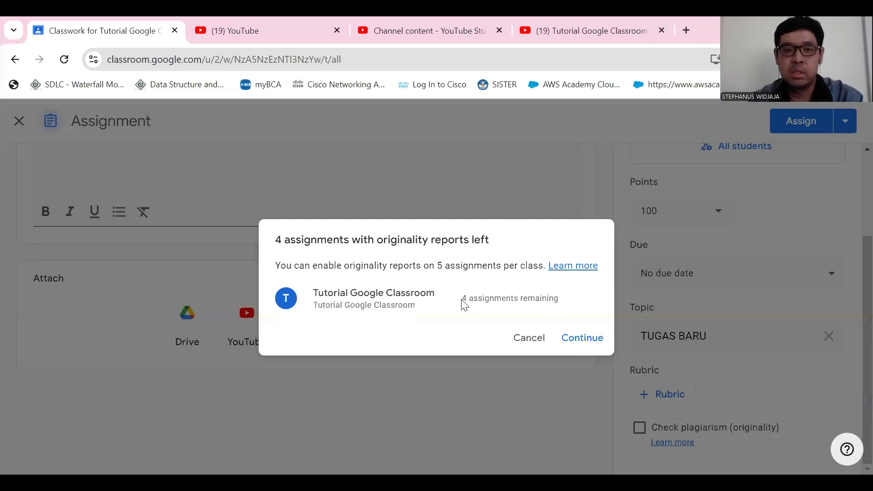
click(582, 338)
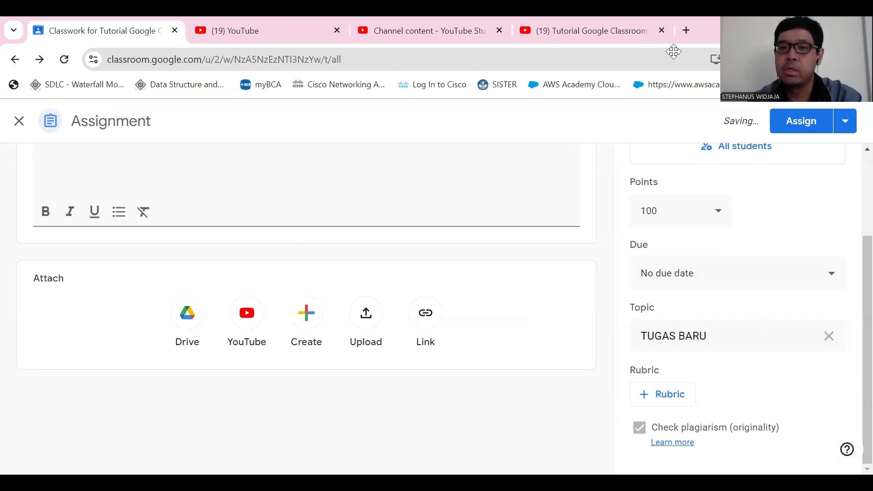
- Set the assignment's due date to September 14, 2024, at 11:59 PM
click(732, 273)
click(725, 324)
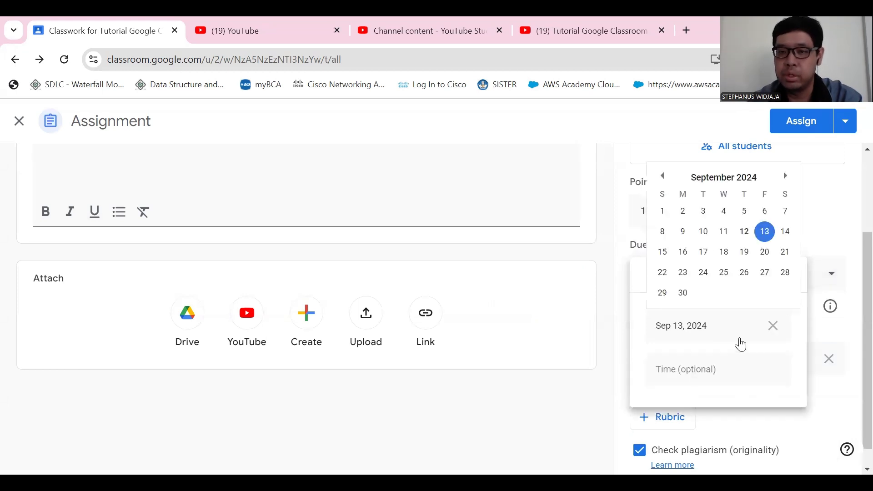
click(785, 231)
click(732, 381)
click(835, 180)
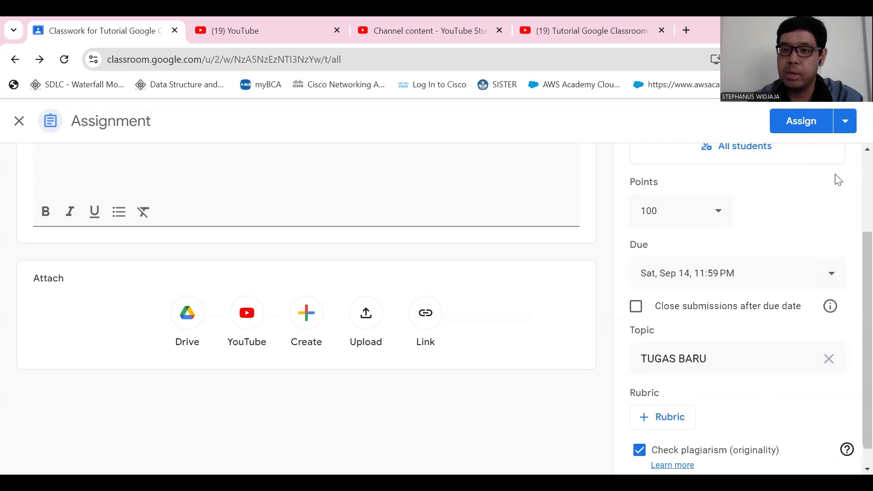
- Close submissions after the due date for TUGAS 4 and assign it to the class immediately
click(636, 308)
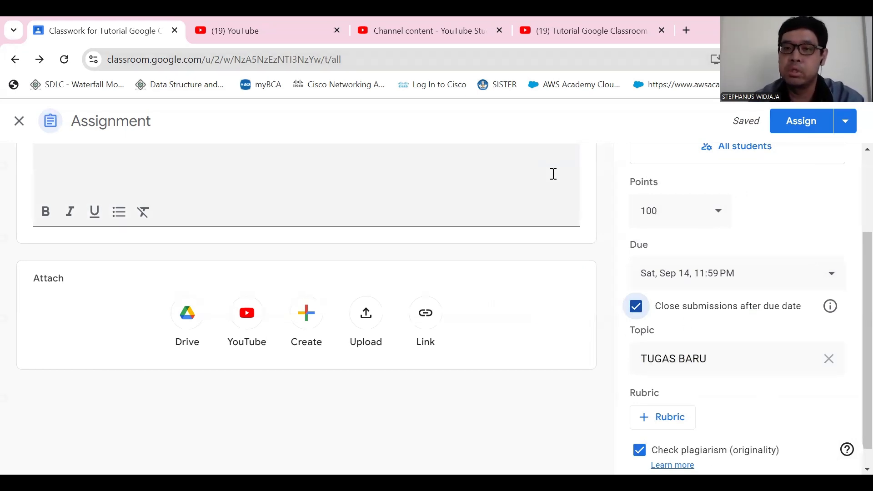
scroll(538, 184, up, 3)
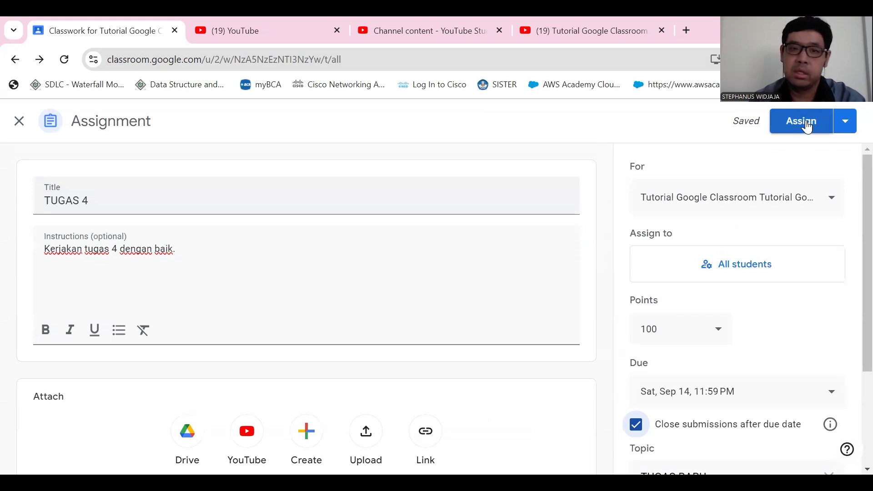
click(847, 125)
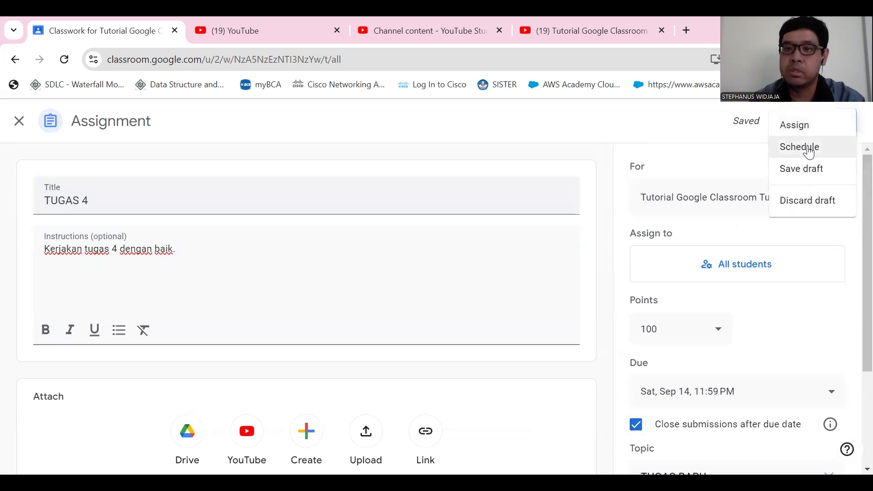
click(682, 128)
click(793, 130)
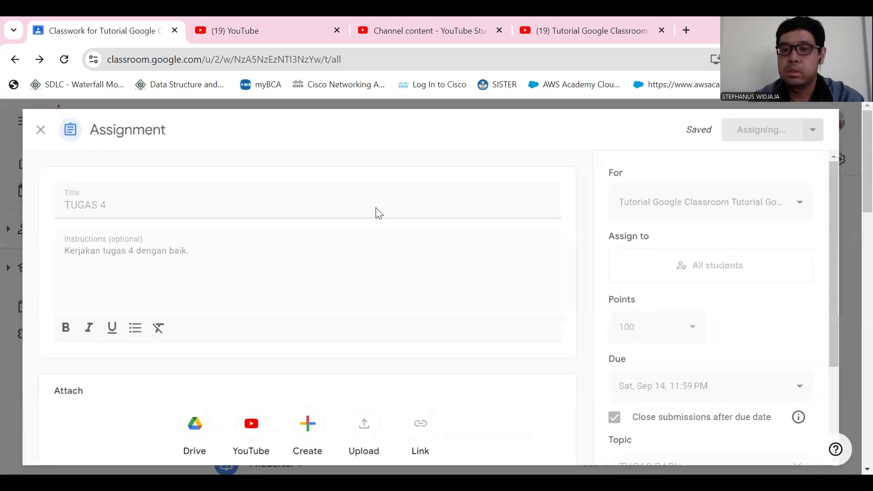
- Open the posted TUGAS 4 assignment under TUGAS BARU through its instructions and show its student work
scroll(386, 319, down, 4)
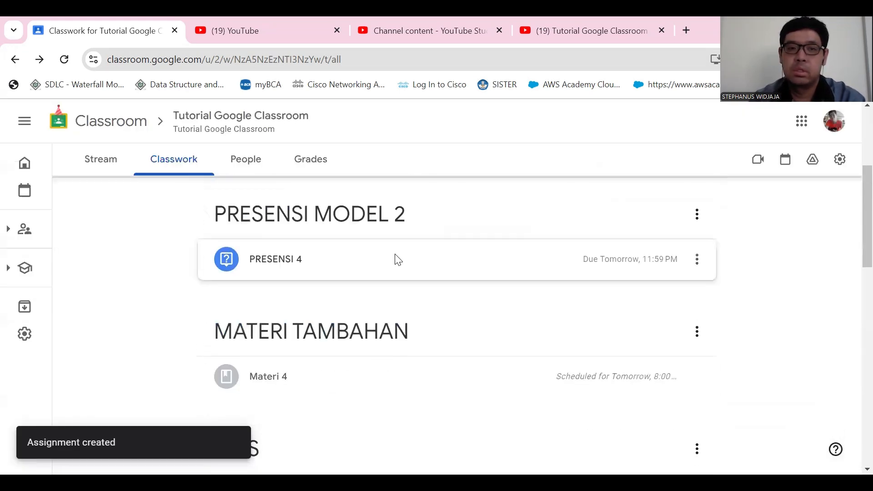
scroll(385, 271, up, 3)
click(342, 287)
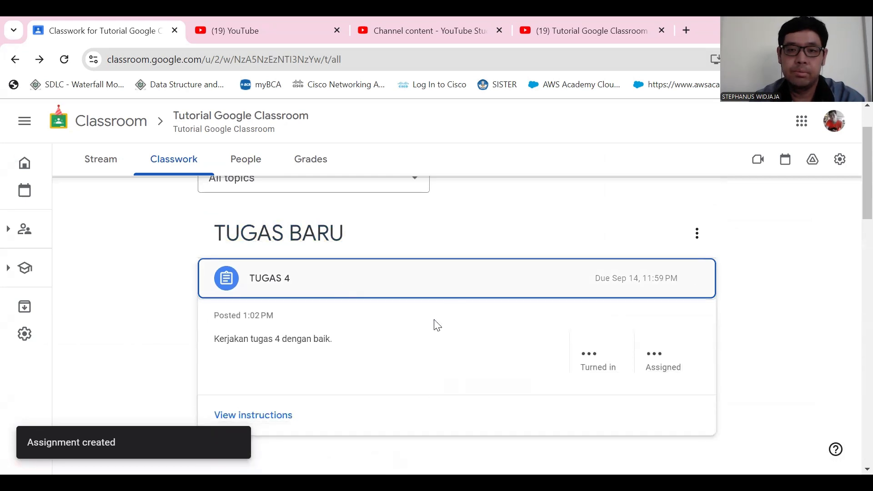
scroll(450, 296, down, 4)
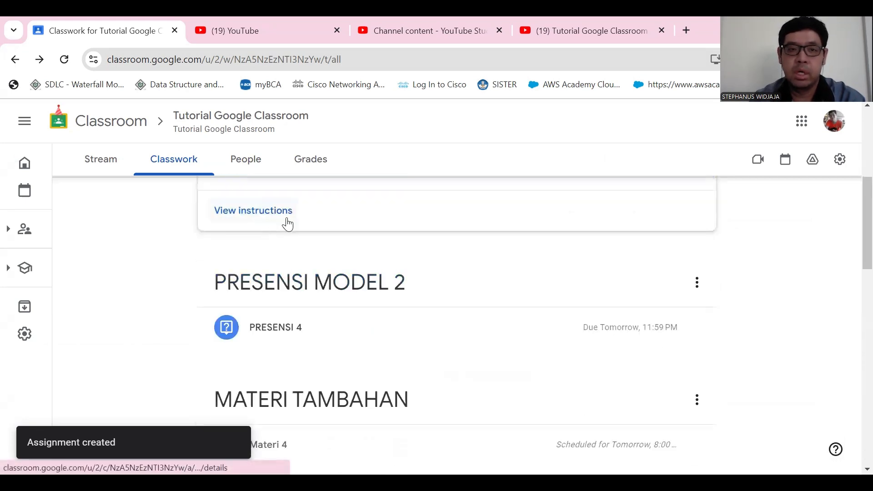
scroll(287, 228, up, 1)
scroll(280, 328, up, 3)
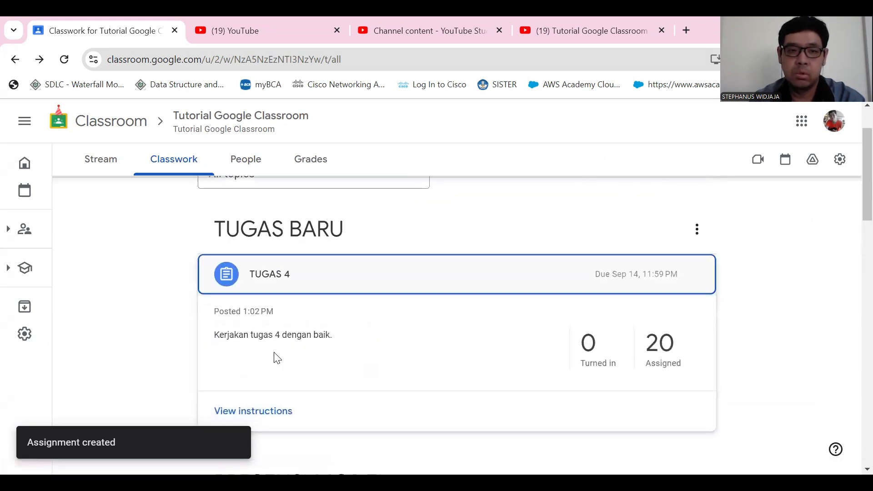
scroll(276, 327, down, 3)
click(282, 285)
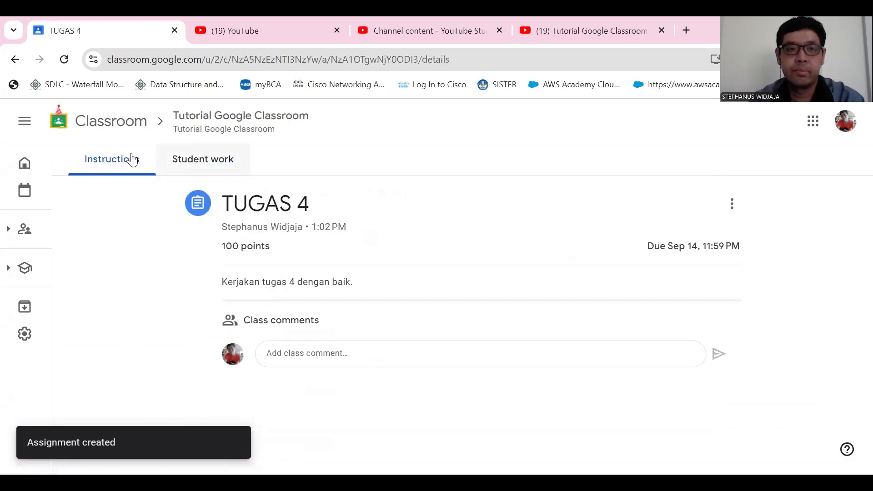
click(210, 168)
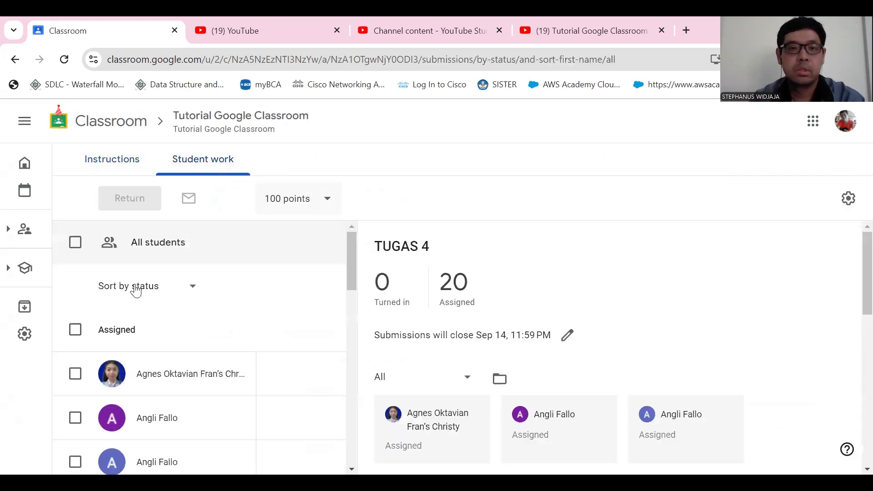
- Examine the student list and each student's submission status for TUGAS 4
scroll(573, 274, down, 3)
scroll(573, 274, down, 2)
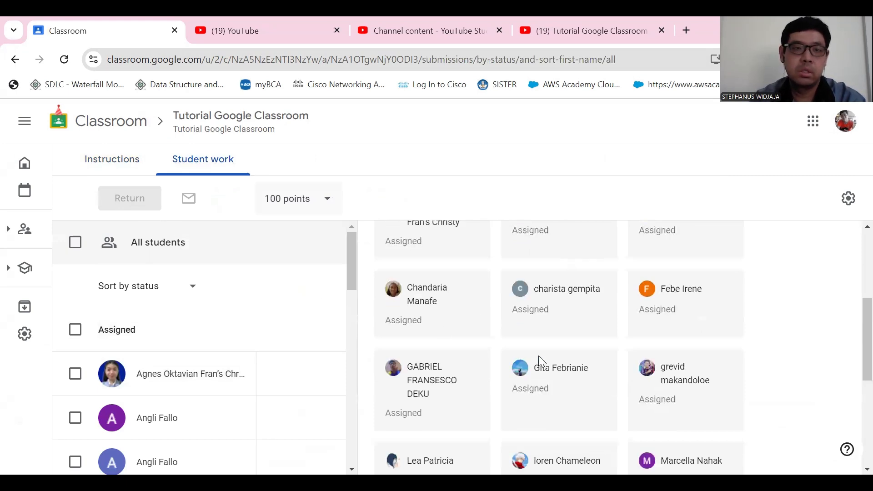
scroll(536, 359, up, 5)
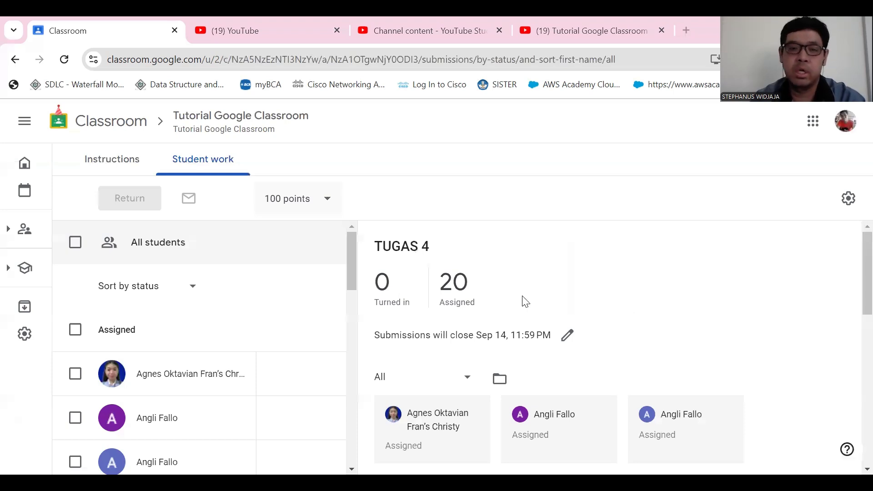
scroll(517, 301, down, 4)
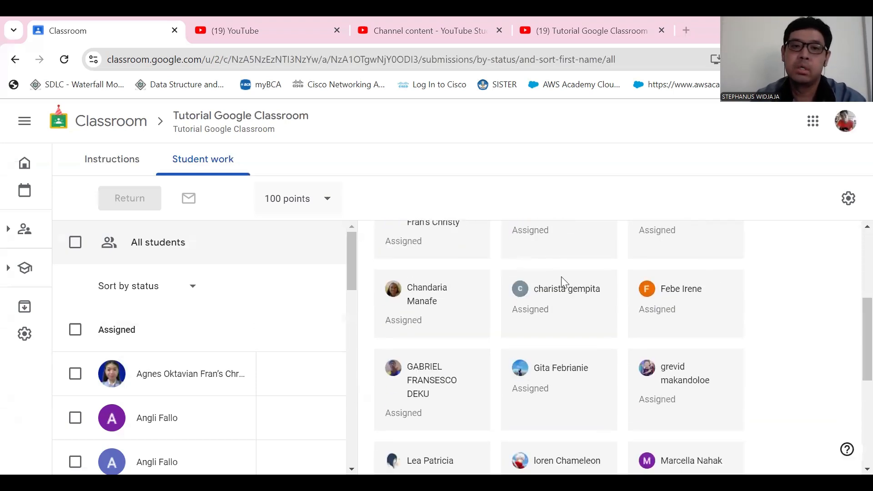
scroll(712, 276, up, 4)
scroll(551, 336, down, 5)
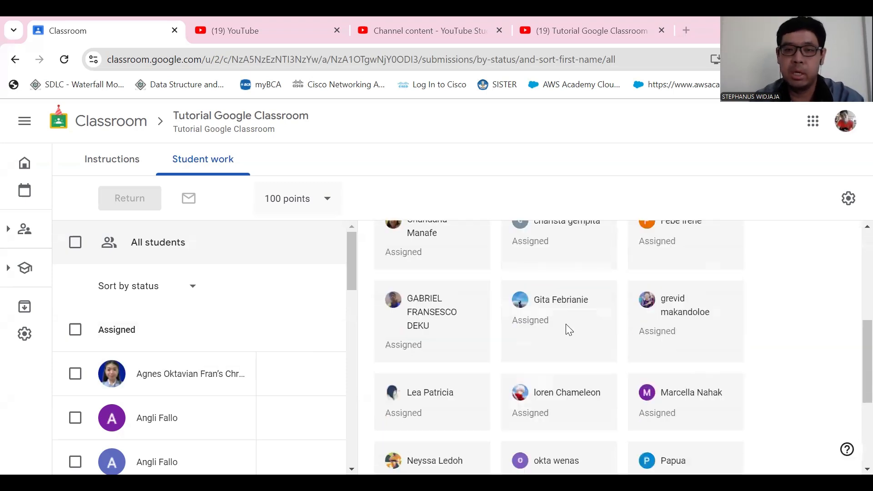
scroll(480, 361, up, 4)
scroll(427, 359, up, 2)
scroll(503, 275, up, 2)
scroll(522, 328, down, 3)
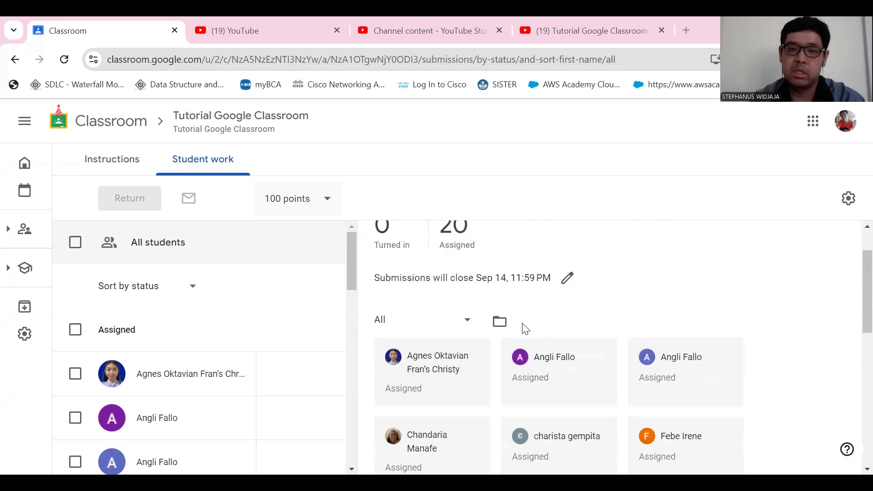
scroll(596, 322, up, 3)
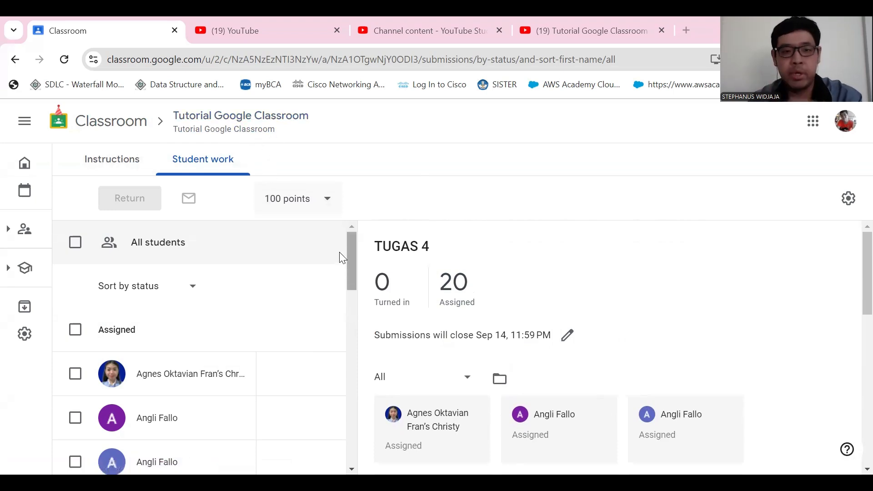
scroll(345, 267, down, 5)
scroll(293, 261, up, 1)
scroll(293, 261, up, 3)
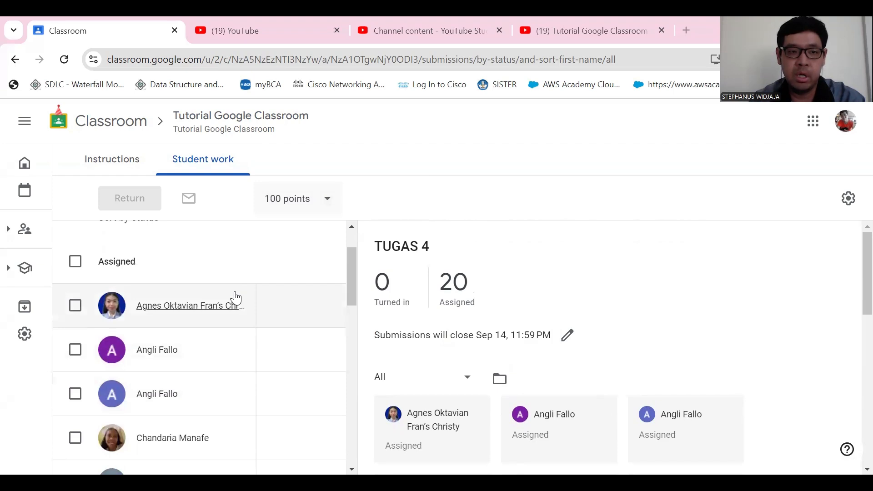
scroll(477, 390, down, 3)
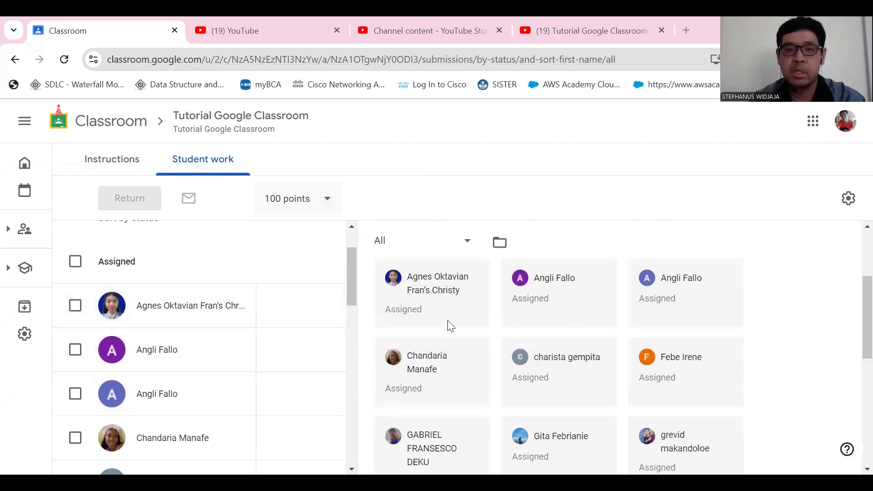
- Grade the first assigned student 0 out of 100 and return the work to that student
click(273, 309)
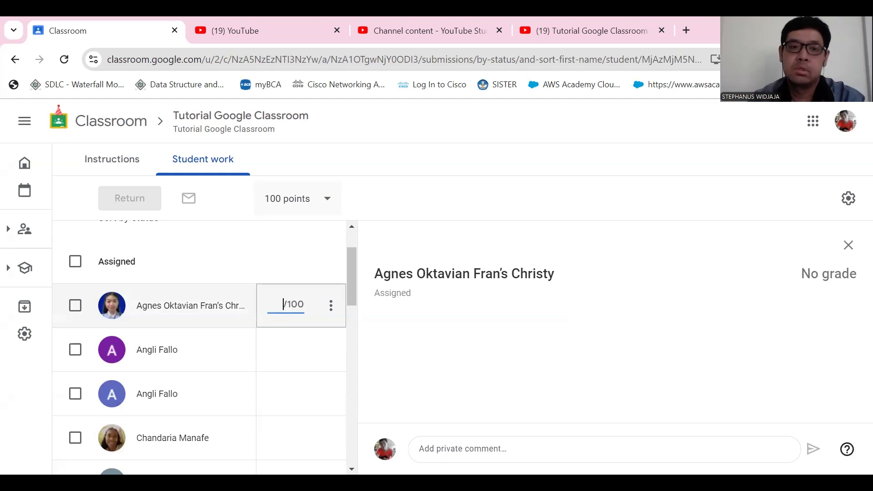
text(0)
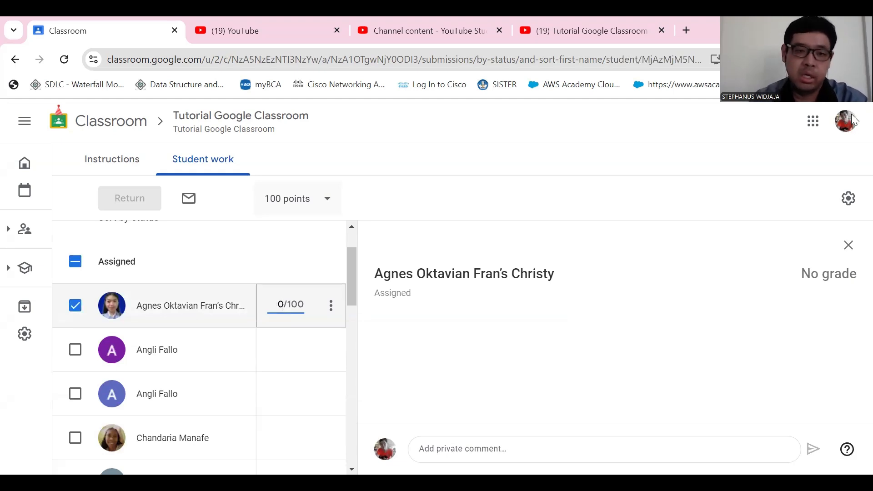
click(331, 305)
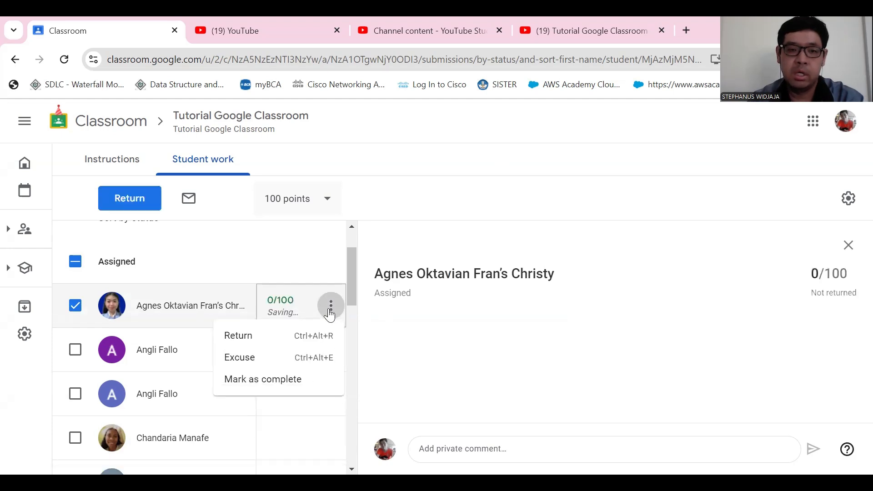
click(253, 348)
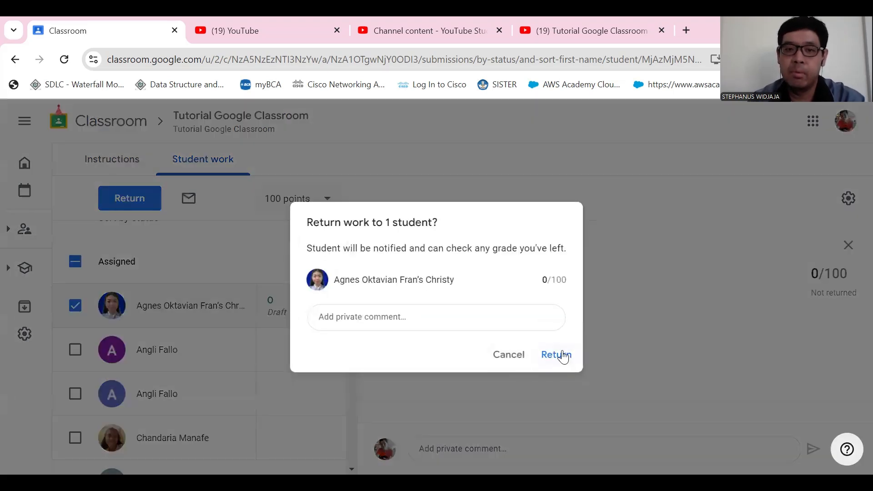
click(568, 357)
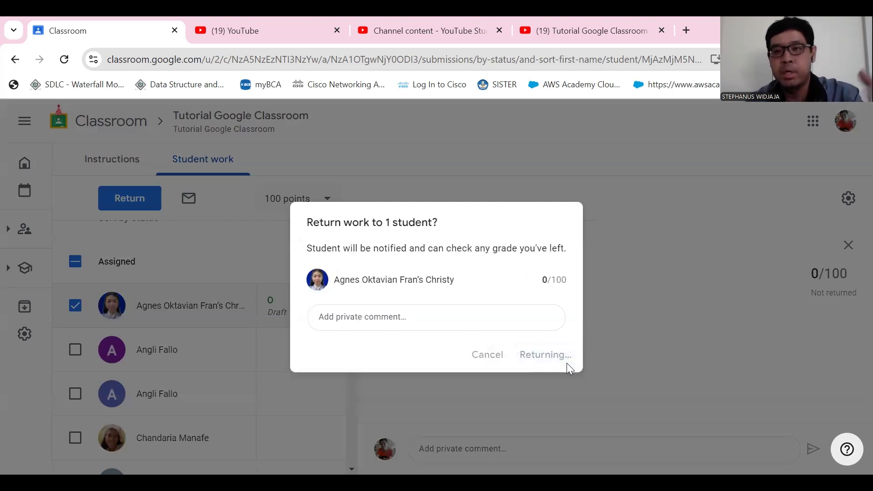
- Enter a draft grade of 5 out of 100 for each of the first two students still listed as assigned
scroll(308, 312, up, 10)
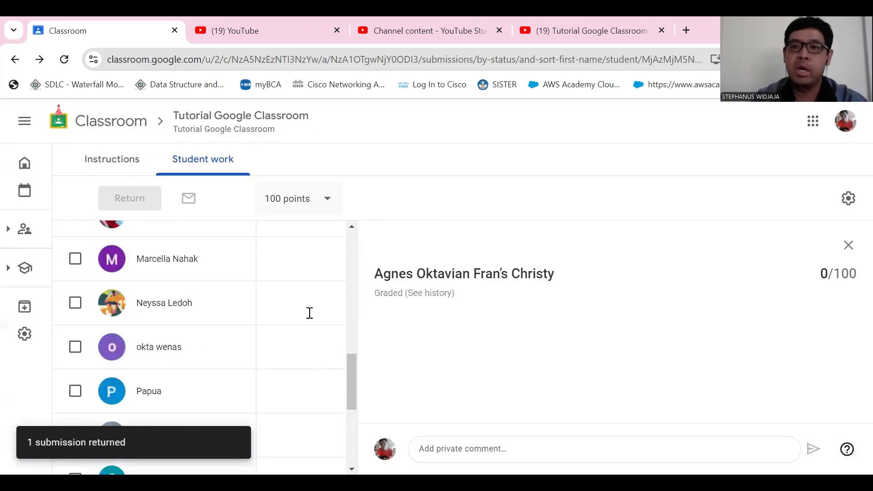
scroll(308, 313, up, 10)
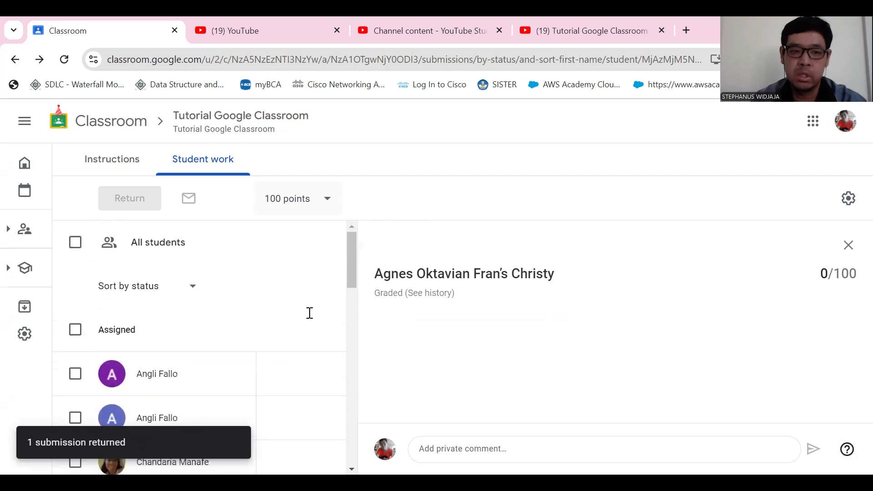
scroll(299, 310, down, 5)
scroll(299, 305, up, 5)
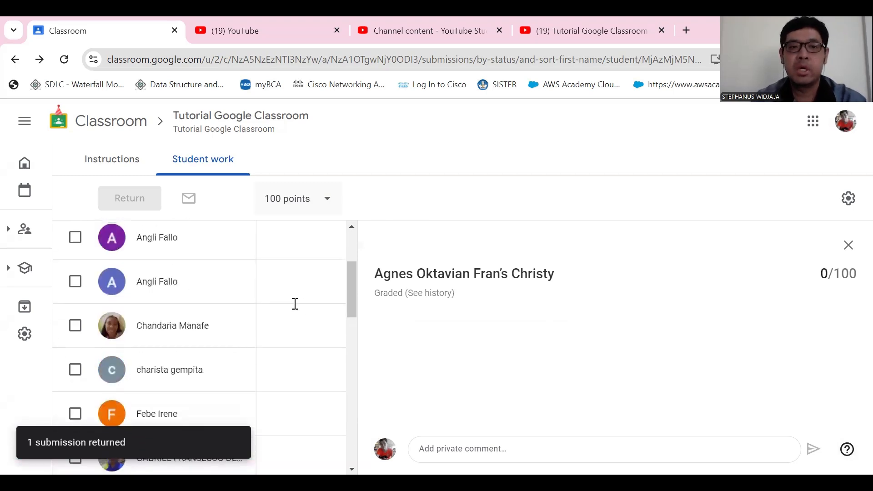
scroll(293, 312, down, 1)
click(275, 307)
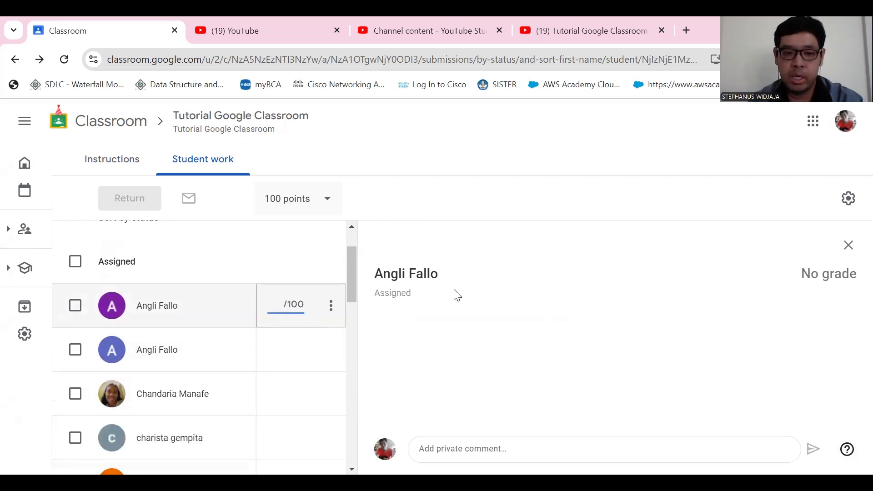
scroll(278, 359, down, 15)
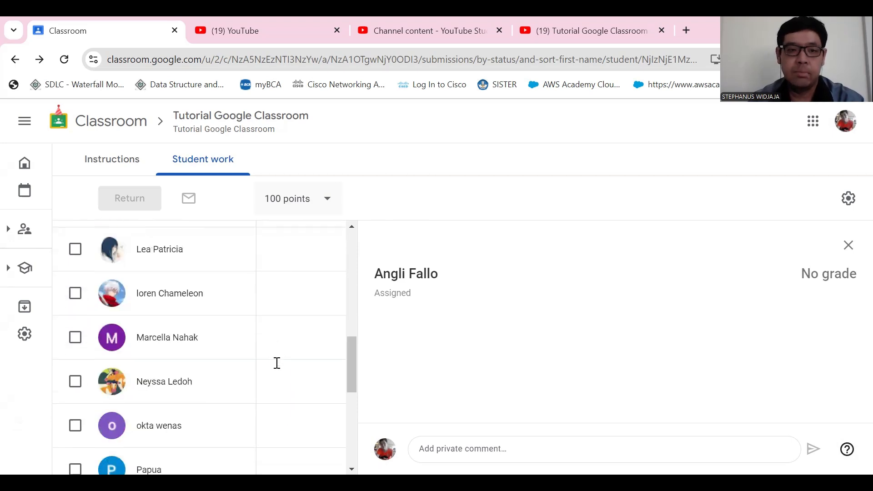
scroll(244, 370, up, 15)
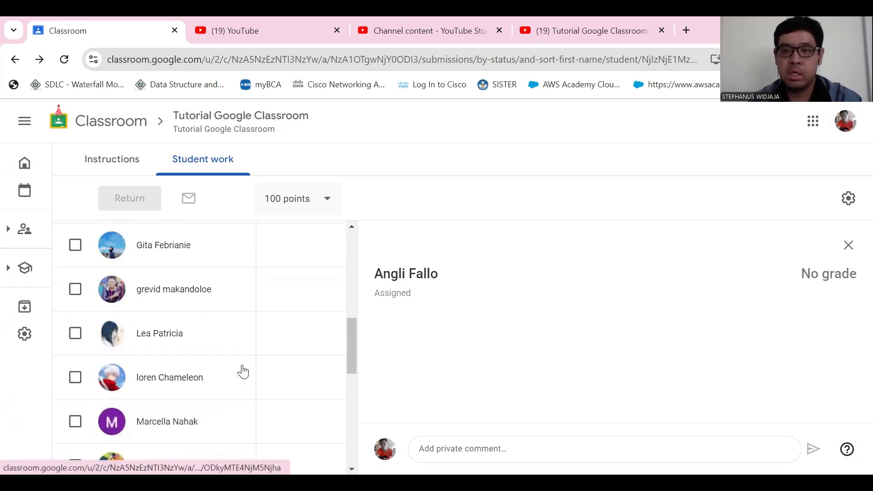
scroll(259, 358, up, 2)
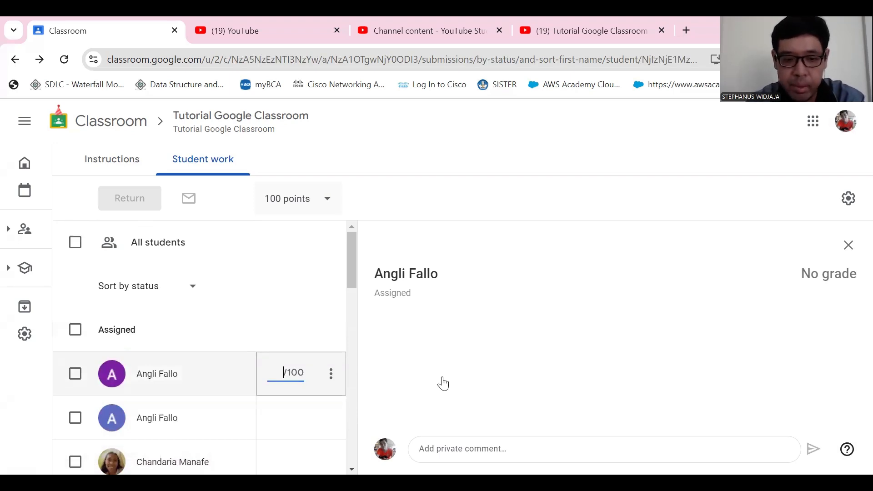
text(5)
scroll(312, 353, down, 2)
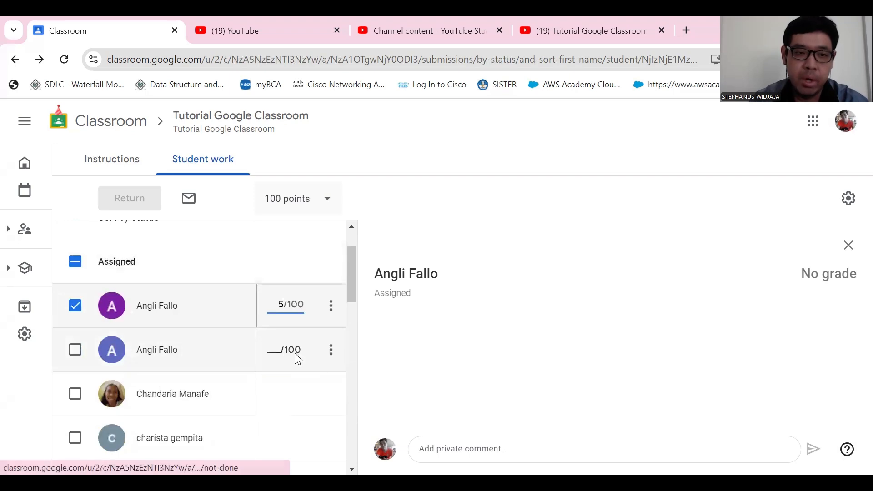
click(274, 351)
text(5)
- Enter draft grades of 0, 10 and 15 out of 100 for the next three students in order
scroll(314, 364, down, 2)
click(279, 330)
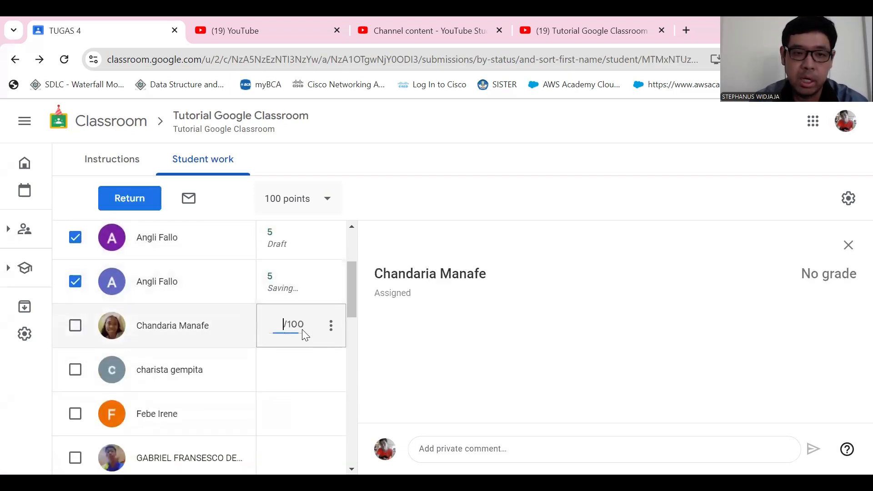
text(0)
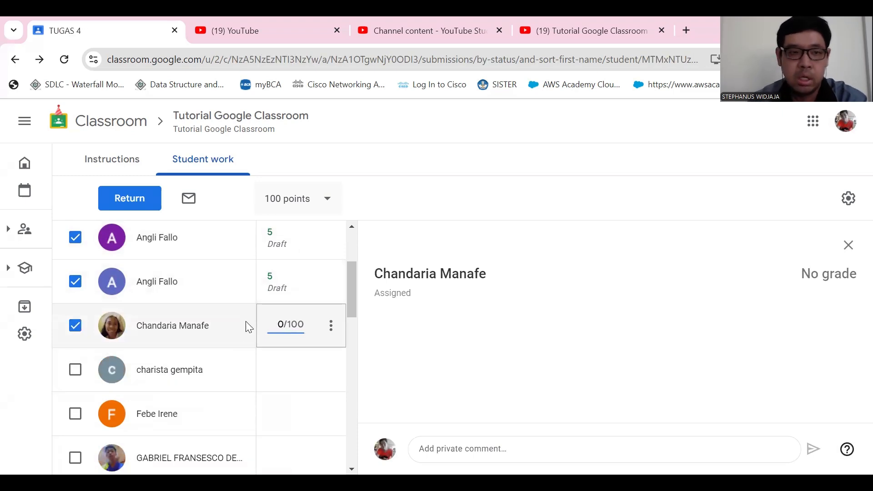
click(296, 382)
text(10)
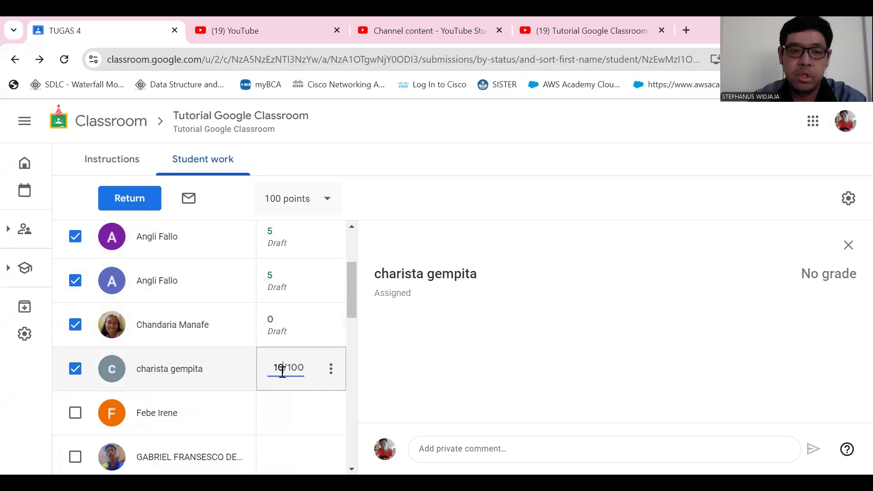
scroll(297, 382, down, 3)
click(278, 285)
text(15)
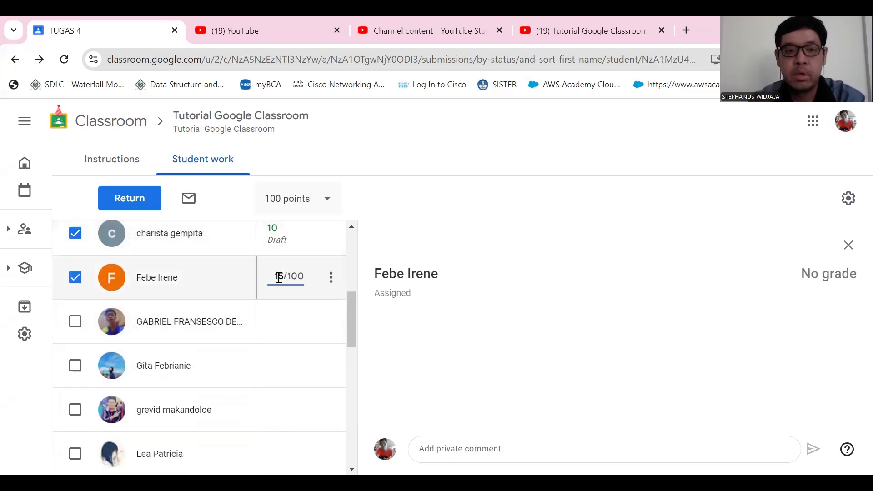
- Check the five drafted TUGAS 4 grades and return the work to all five selected students without a private comment
scroll(196, 273, up, 3)
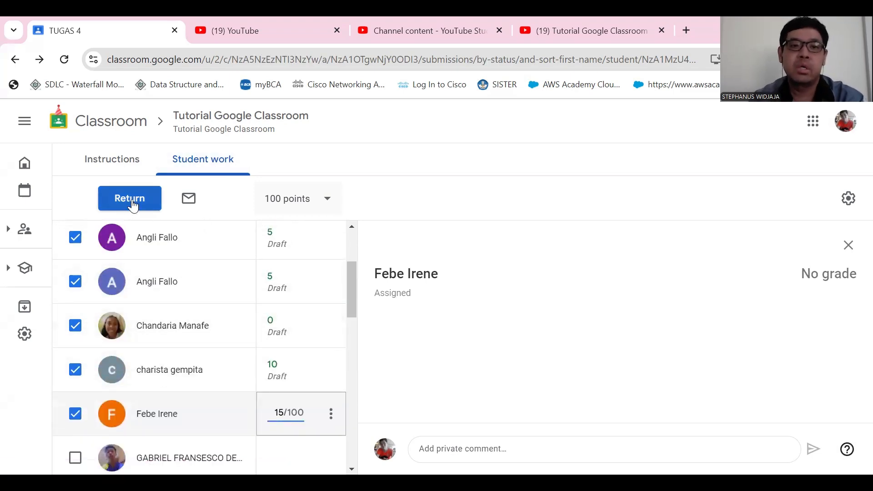
scroll(288, 316, up, 3)
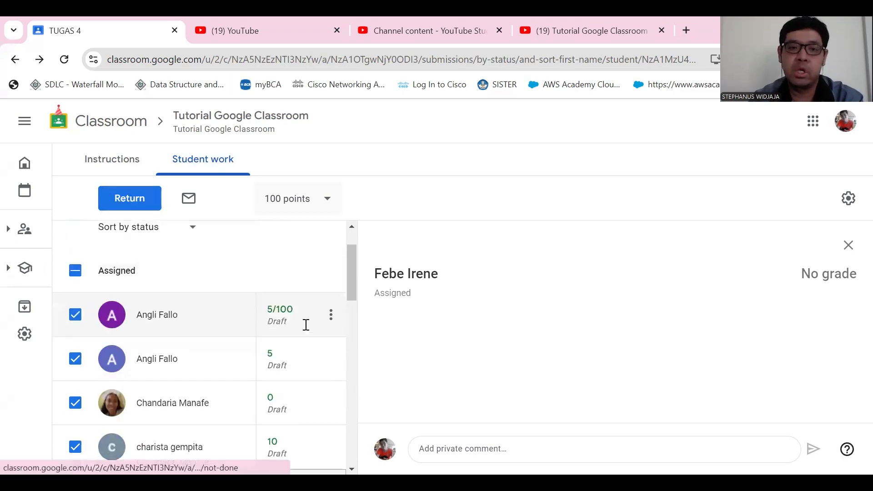
scroll(306, 325, down, 5)
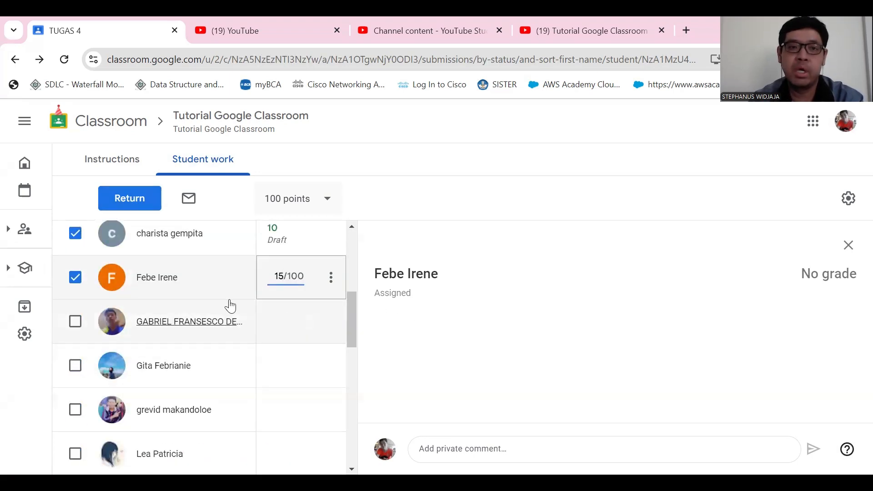
scroll(255, 309, up, 2)
scroll(235, 347, up, 5)
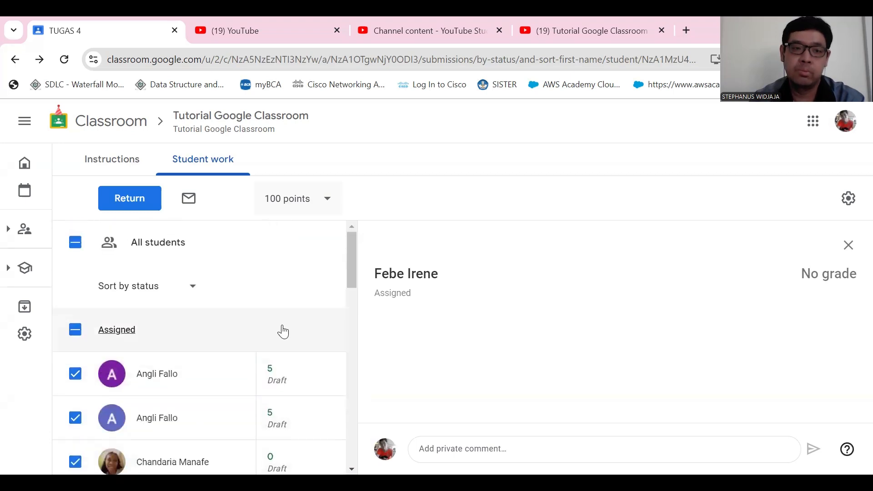
scroll(273, 360, down, 2)
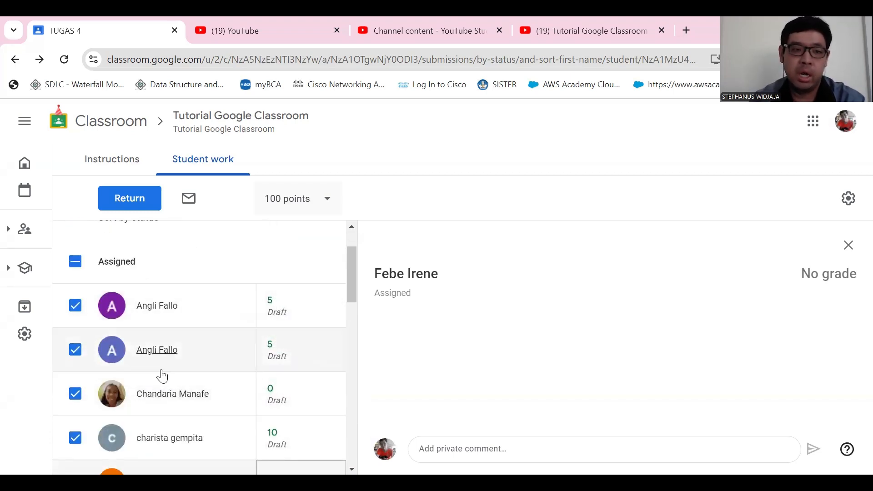
click(133, 203)
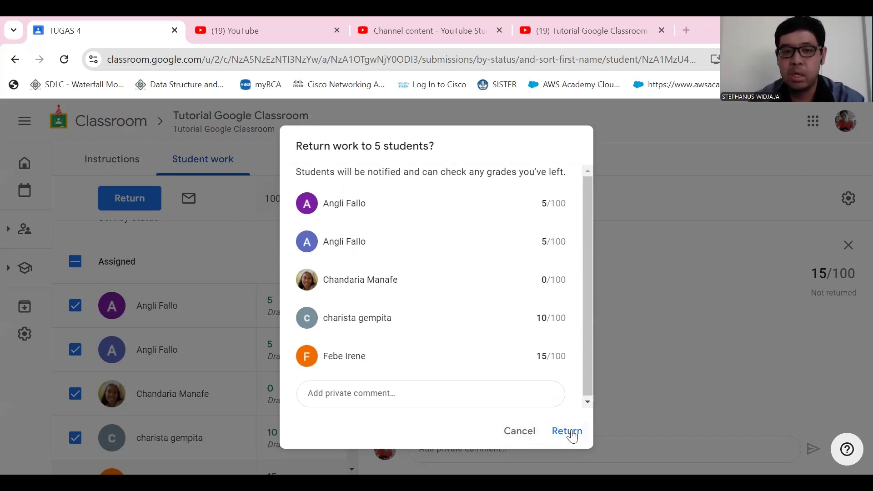
click(520, 454)
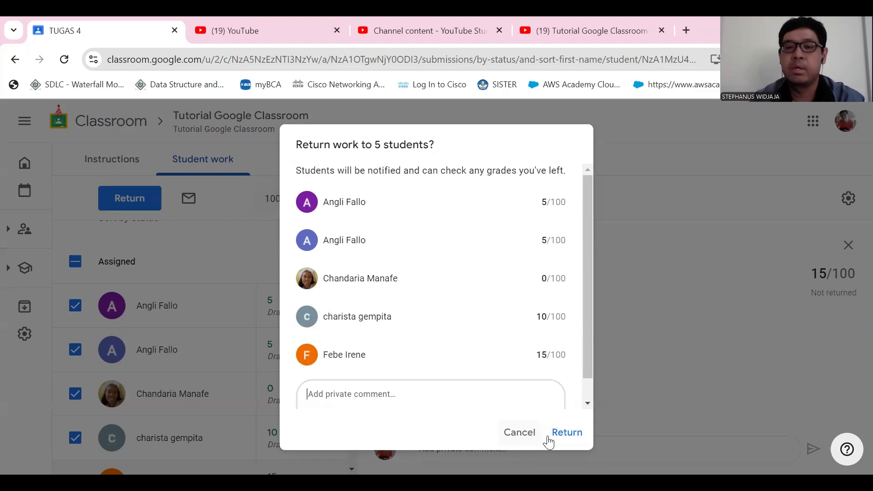
click(568, 433)
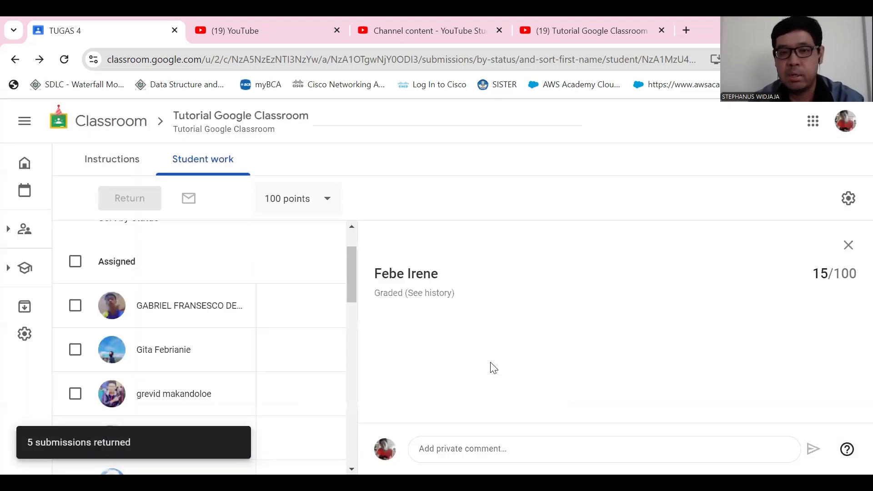
- Examine the returned grades in the Graded section of the TUGAS 4 student list
scroll(142, 371, down, 5)
scroll(171, 396, down, 5)
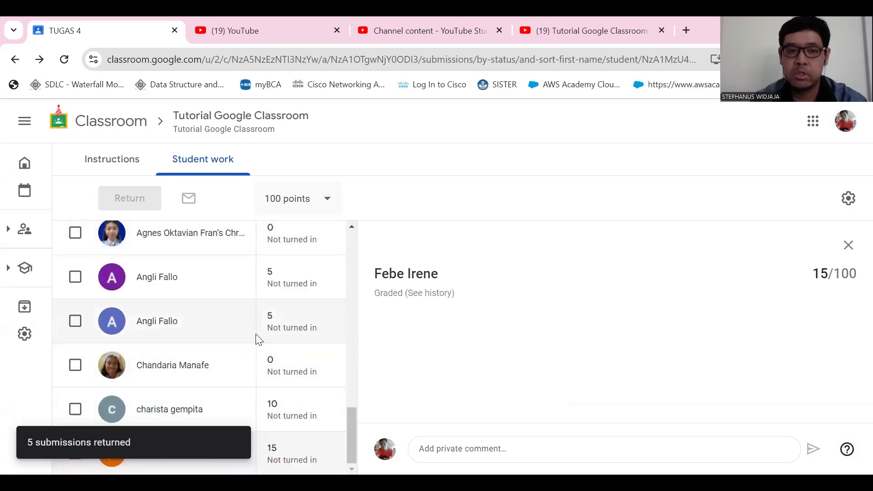
scroll(250, 384, up, 3)
scroll(259, 379, down, 3)
scroll(255, 378, up, 3)
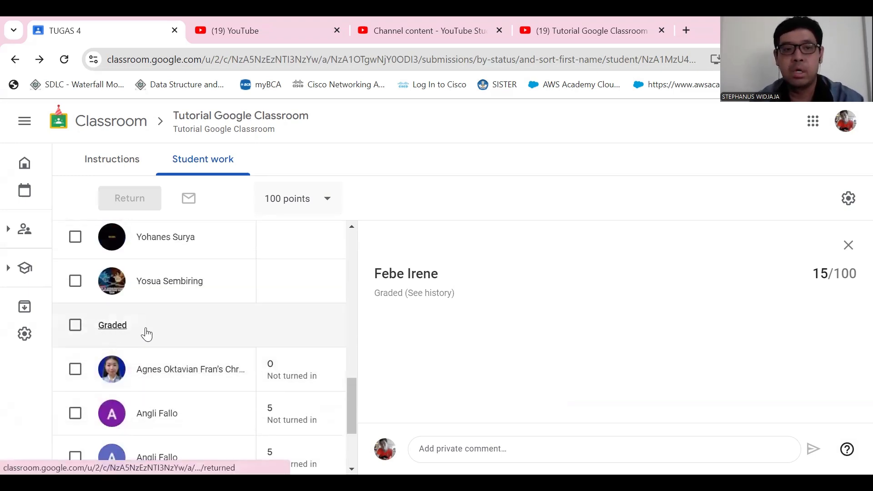
scroll(275, 376, up, 10)
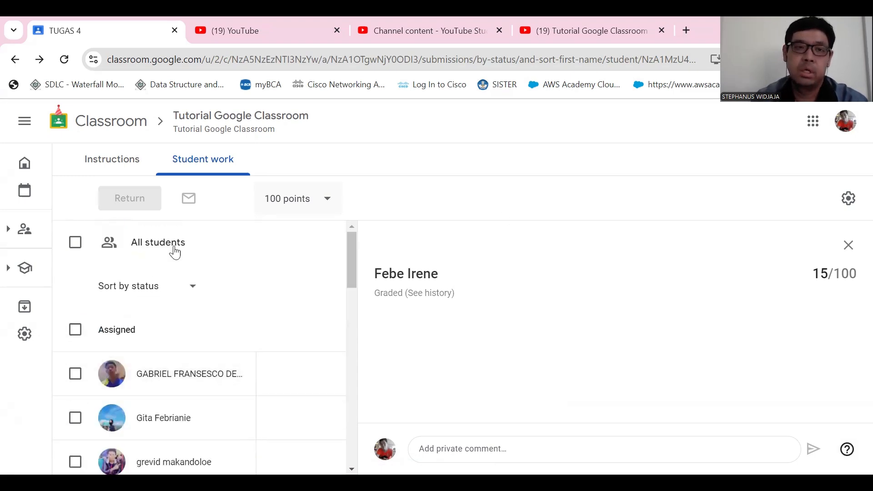
- Open the Tutorial Google Classroom gradebook and examine the TUGAS 4 grades and class average
click(125, 163)
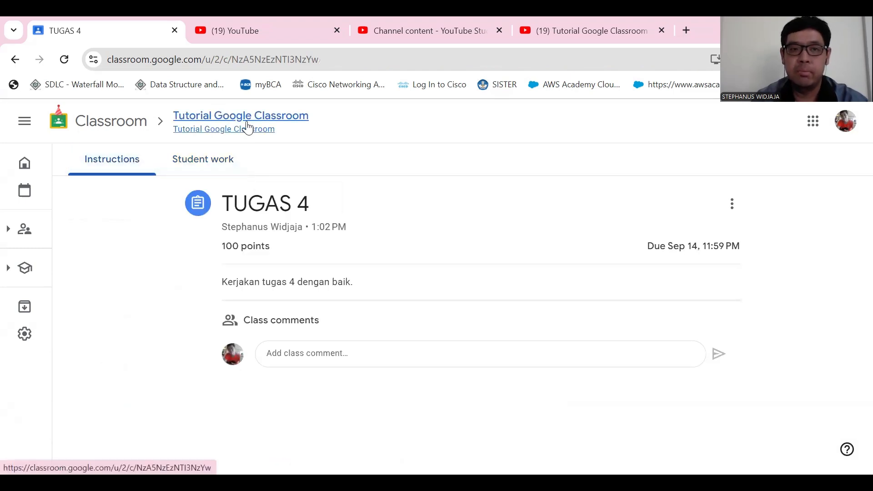
click(241, 127)
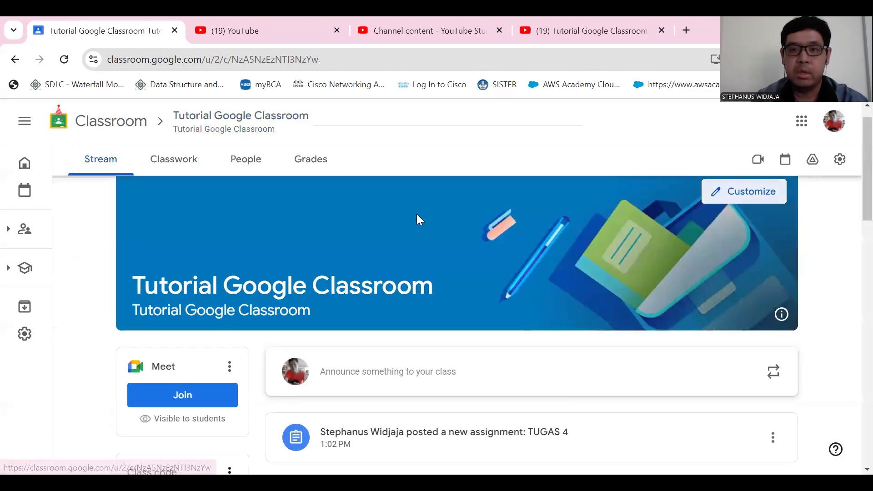
click(316, 168)
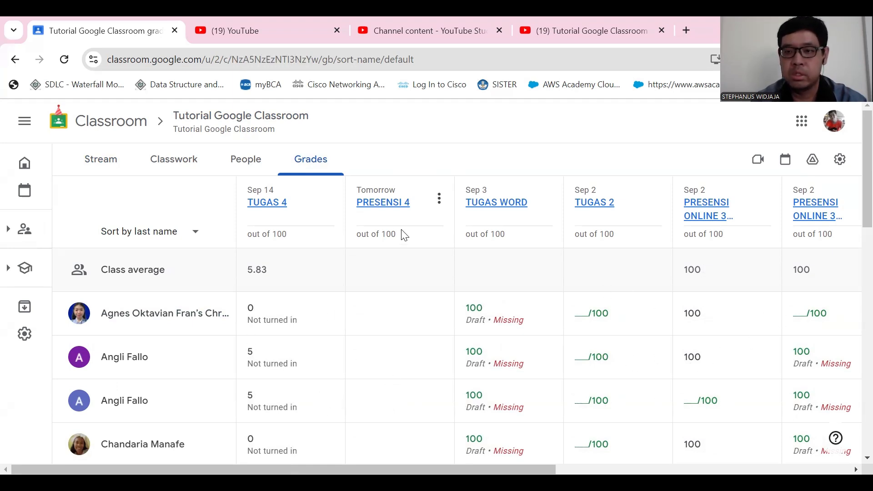
scroll(259, 314, down, 2)
scroll(291, 362, up, 2)
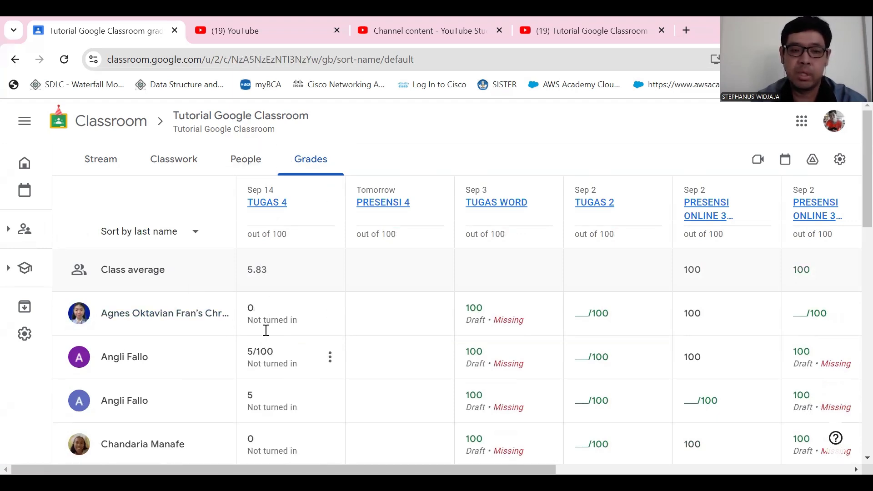
scroll(275, 378, down, 3)
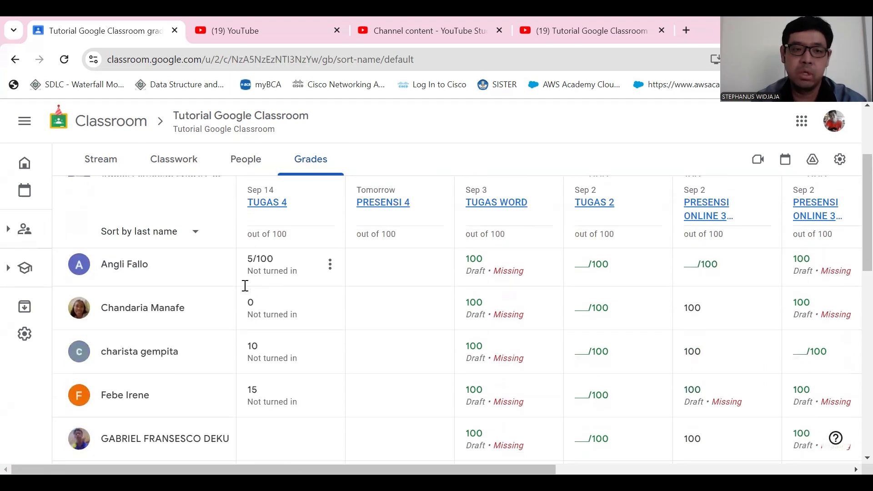
scroll(244, 287, up, 2)
scroll(273, 346, up, 2)
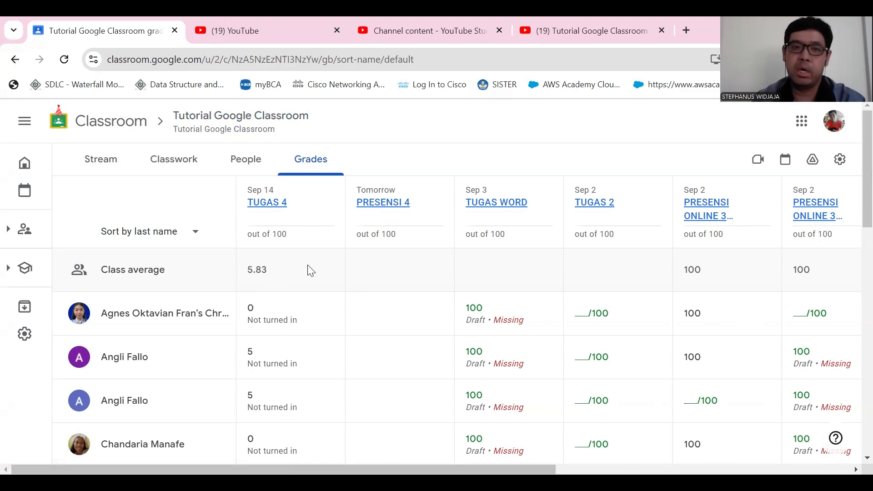
- Review the class's classwork topics and the TUGAS 4 submission summary
click(177, 168)
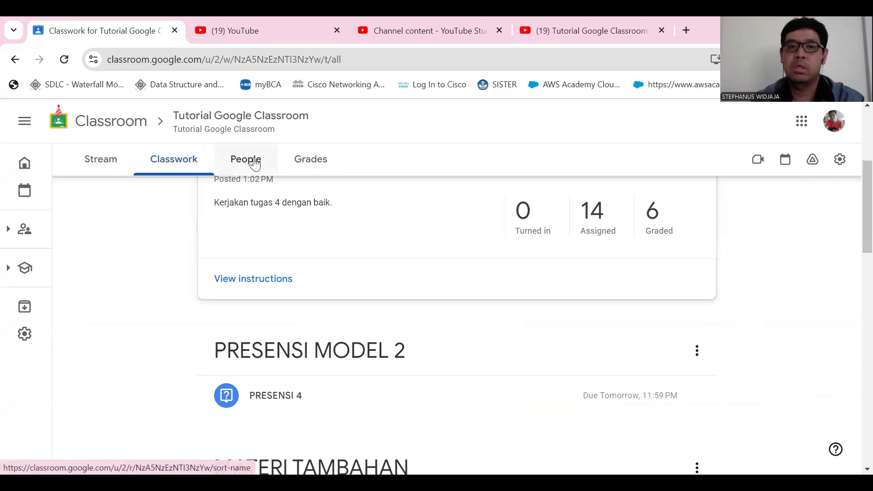
scroll(428, 353, up, 3)
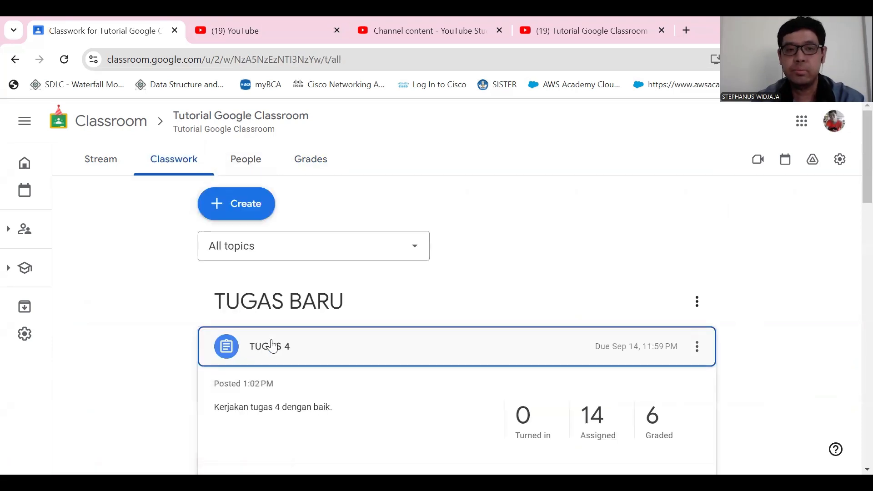
scroll(291, 349, down, 4)
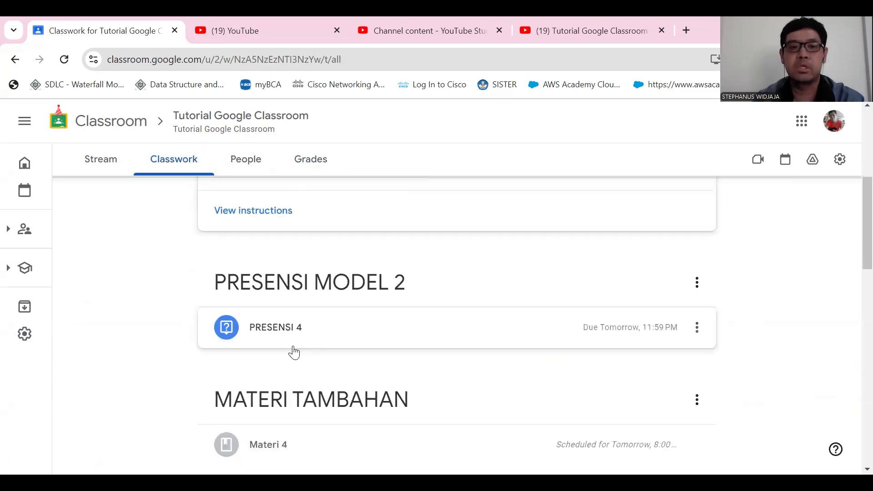
scroll(294, 352, down, 10)
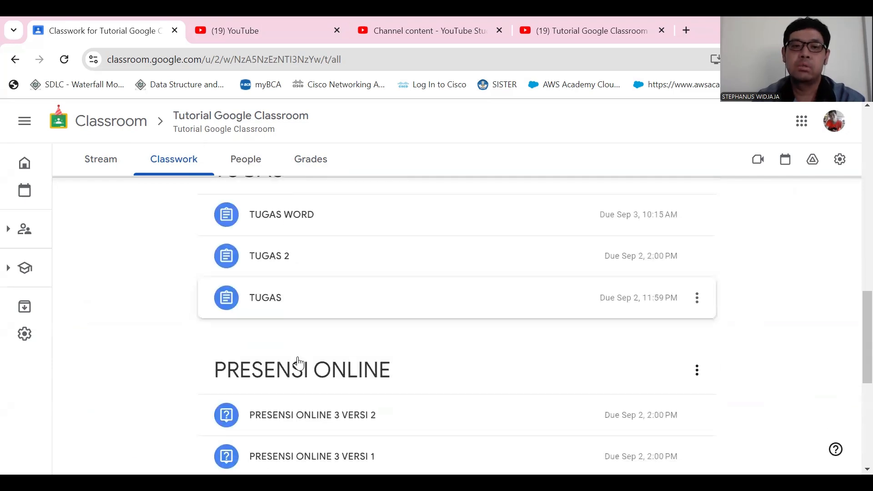
scroll(298, 364, up, 4)
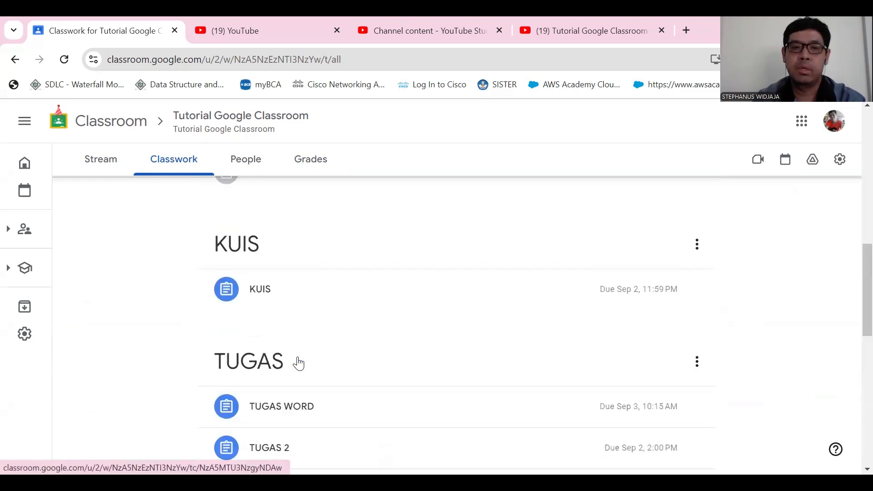
scroll(299, 365, up, 8)
scroll(300, 367, up, 3)
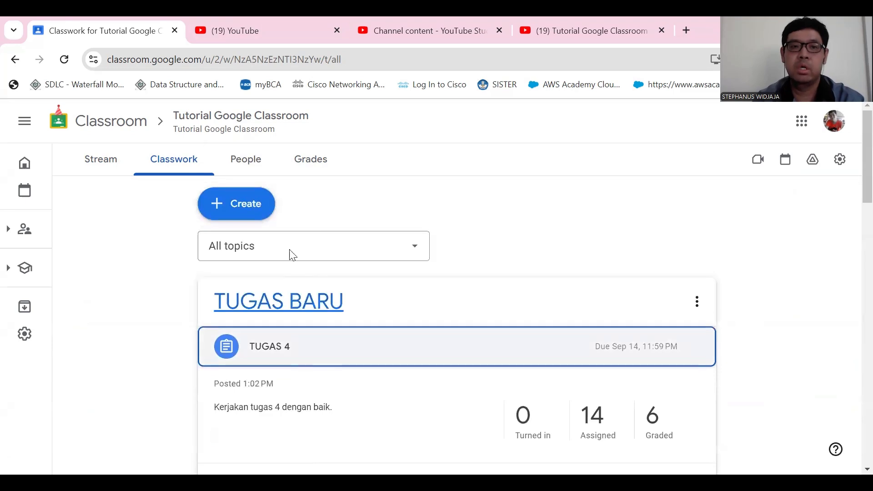
- Open the class's list of teachers and students
click(255, 163)
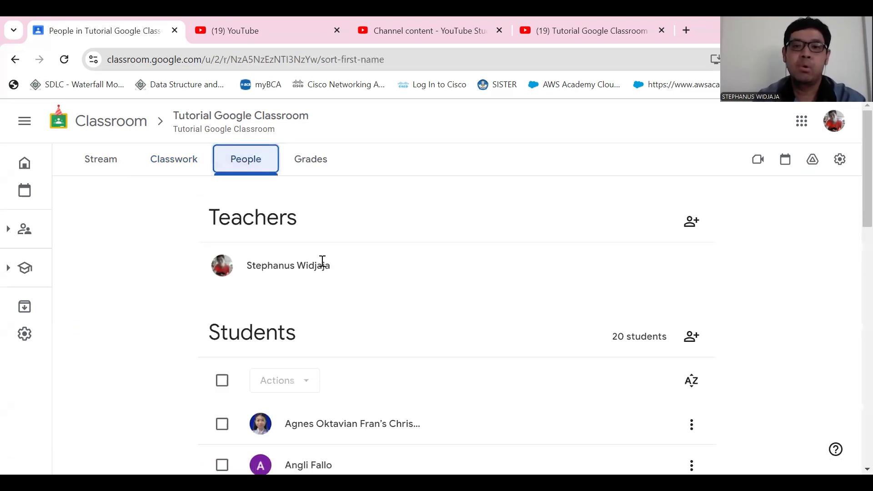
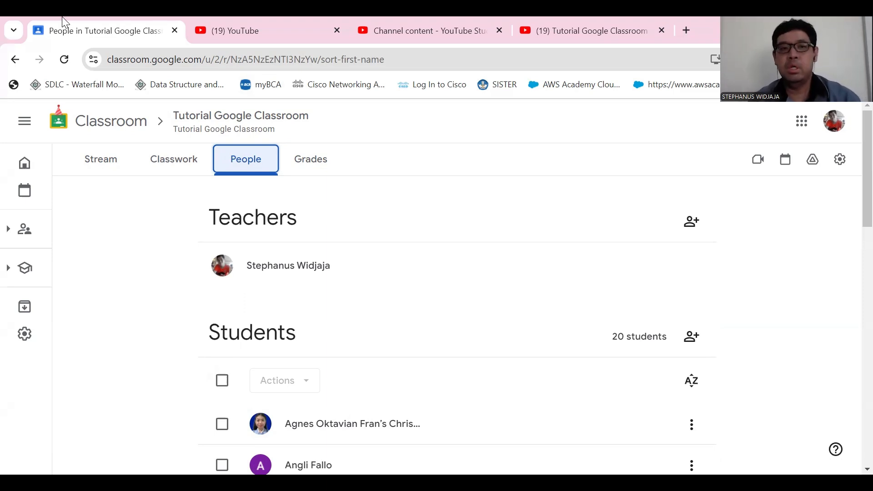
- Select all students for removal from the class, review the names in the confirmation, cancel the removal and clear the selection
scroll(419, 226, down, 3)
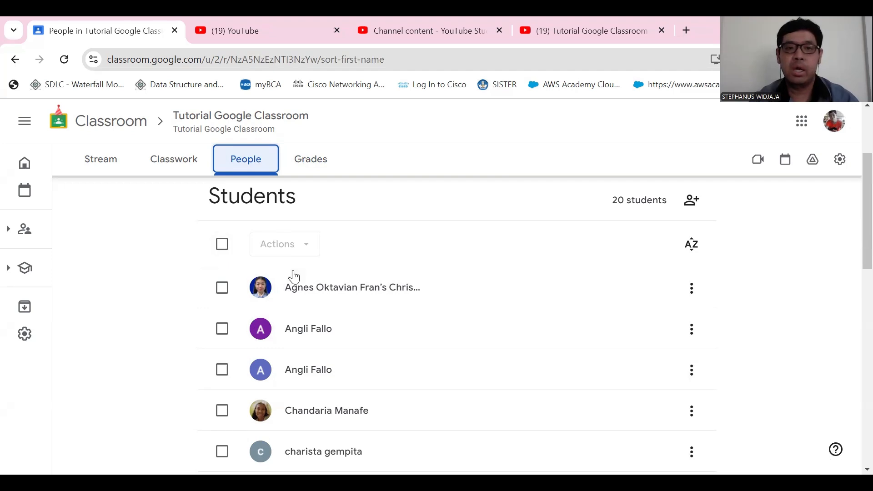
scroll(296, 284, up, 1)
click(223, 313)
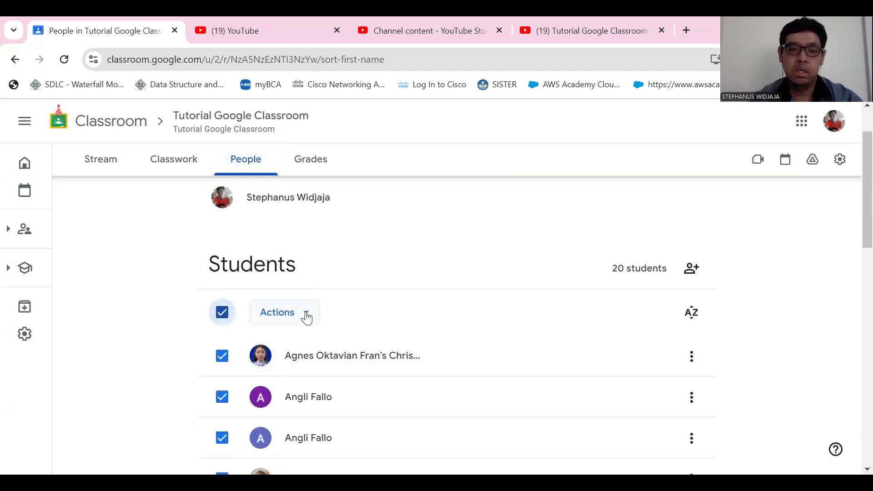
click(302, 317)
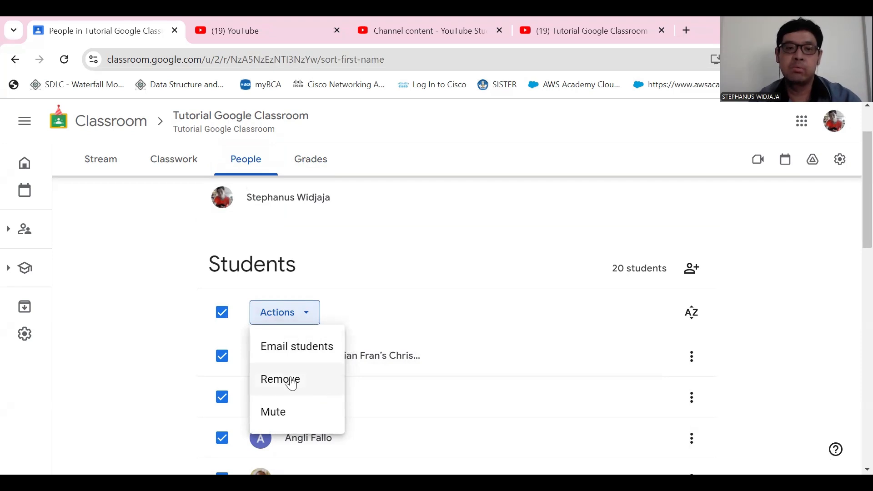
click(292, 385)
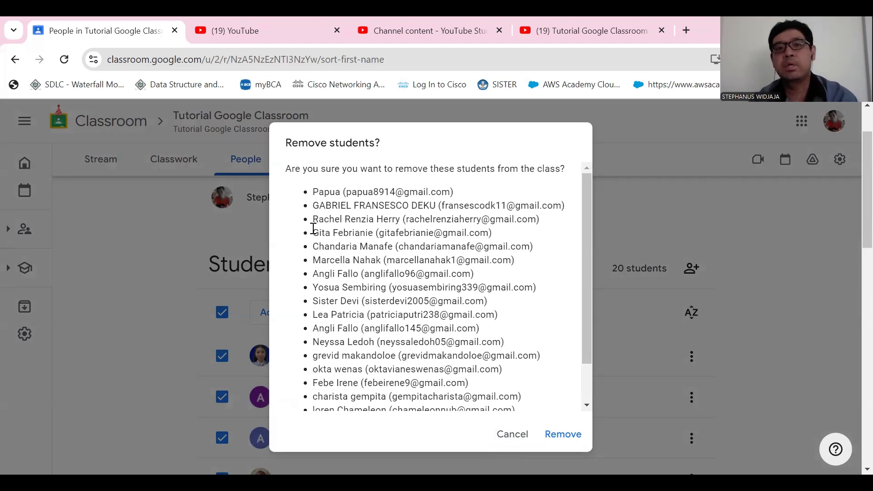
drag(335, 192, 449, 195)
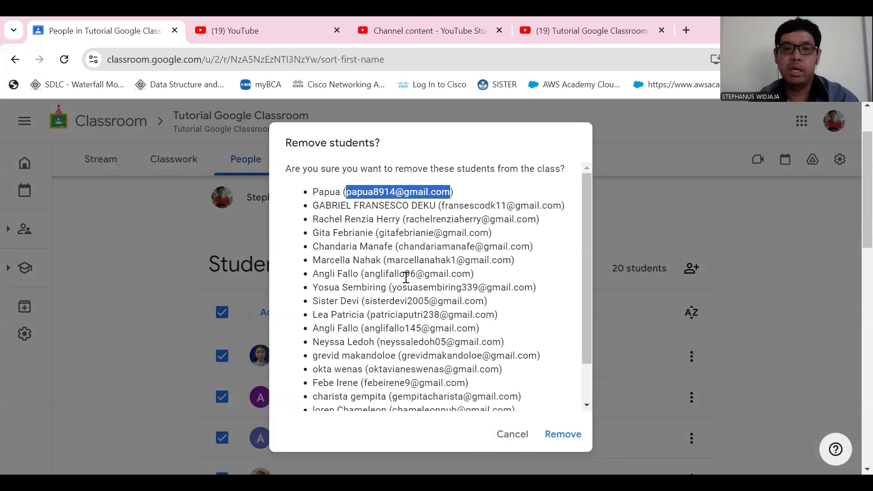
scroll(420, 324, down, 2)
scroll(482, 396, up, 2)
scroll(503, 436, down, 2)
click(513, 440)
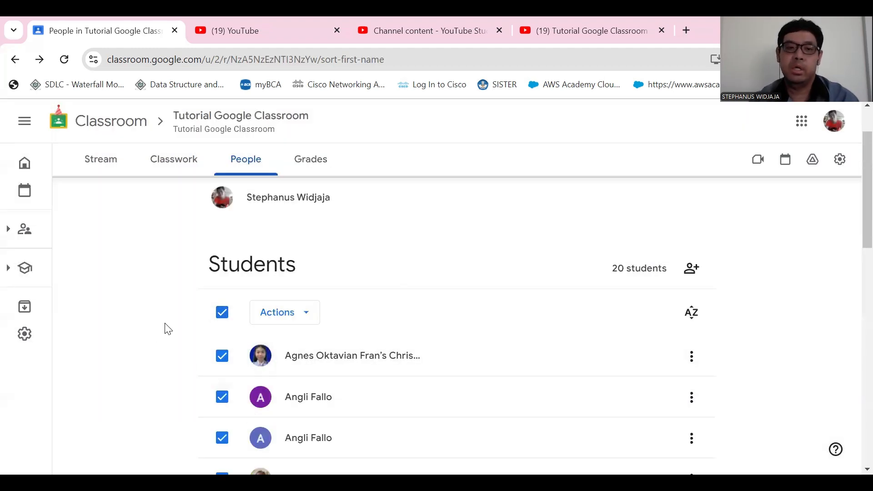
click(222, 314)
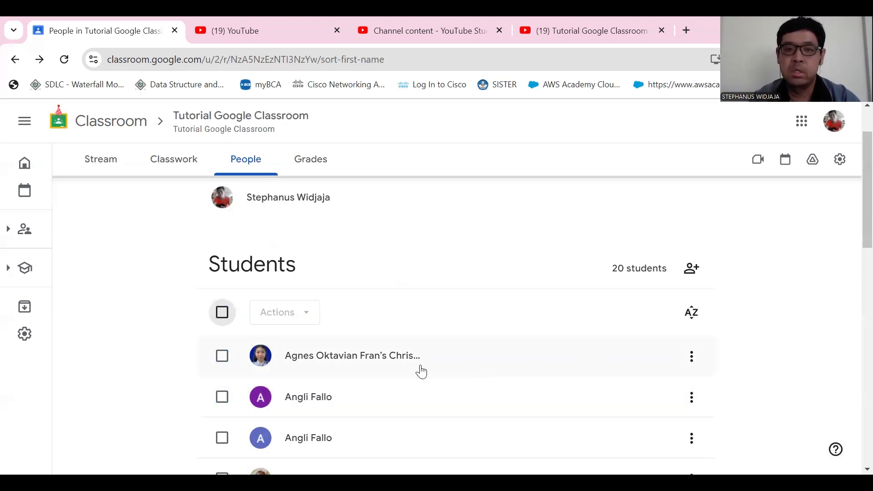
- Bring up the removal confirmation for the first student in the class list and cancel it
click(692, 356)
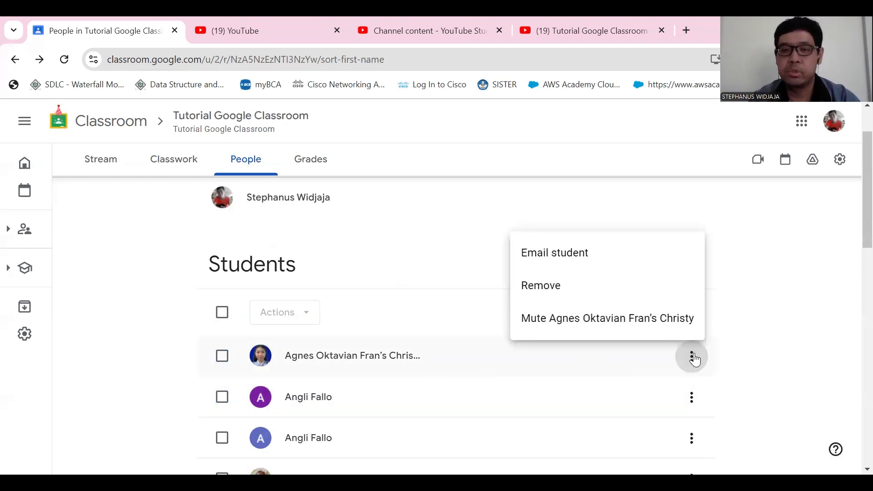
click(555, 287)
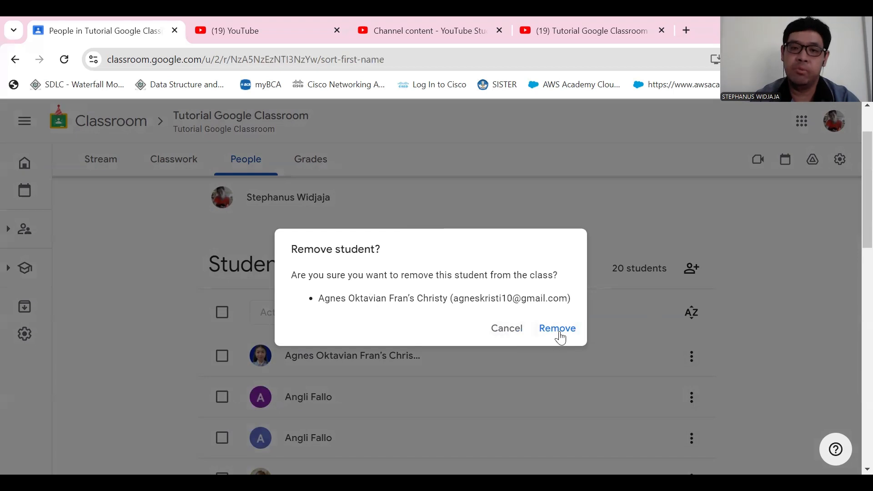
click(517, 335)
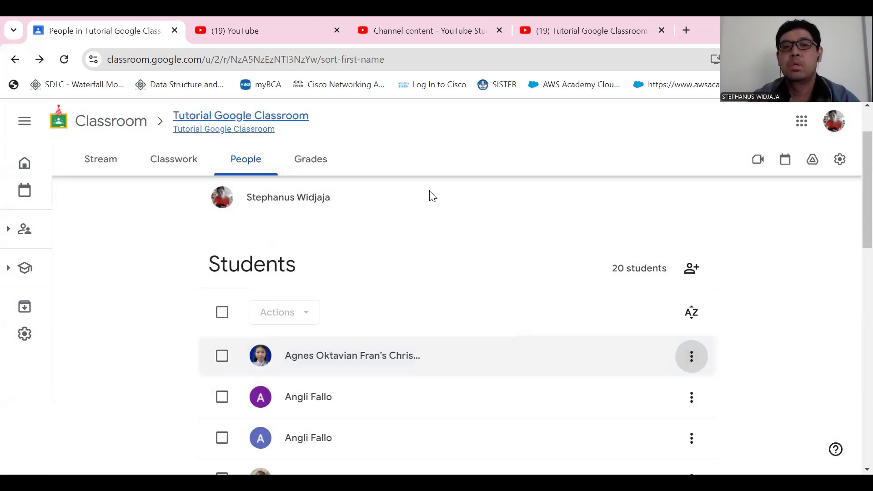
- Review the classwork topics and the TUGAS 4 submission summary under TUGAS BARU
click(187, 160)
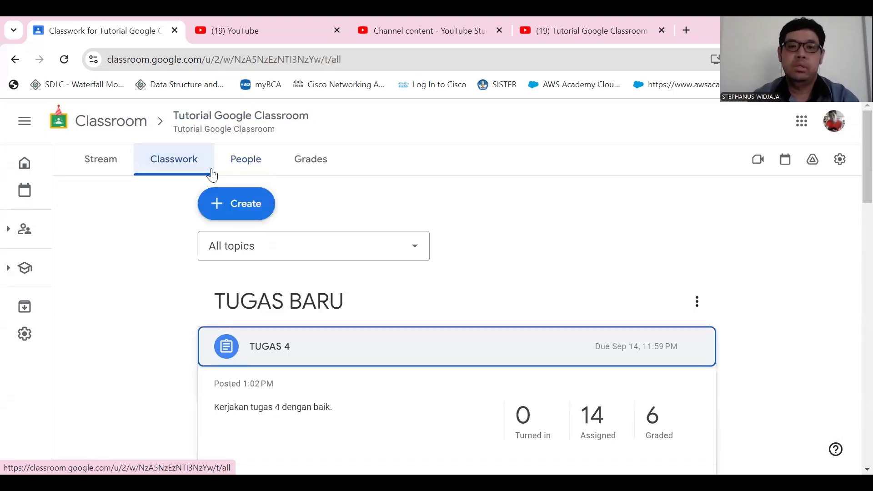
scroll(555, 346, down, 4)
scroll(576, 359, up, 5)
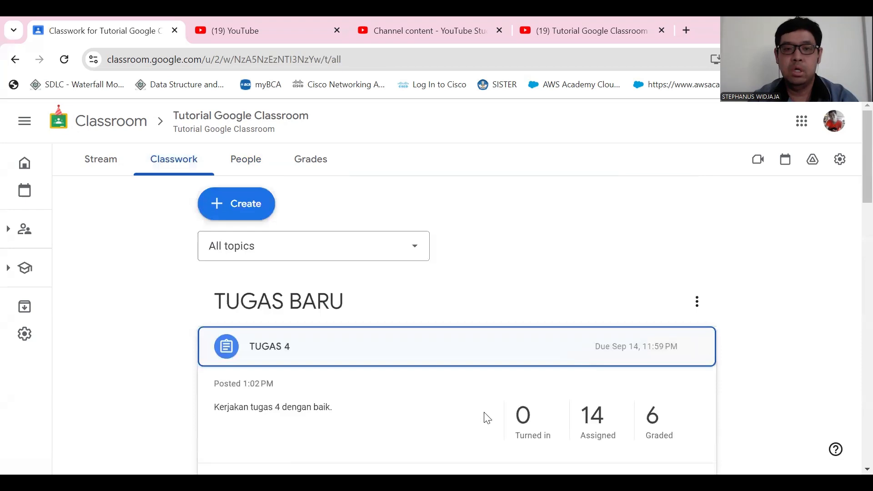
scroll(569, 410, down, 1)
scroll(586, 406, down, 2)
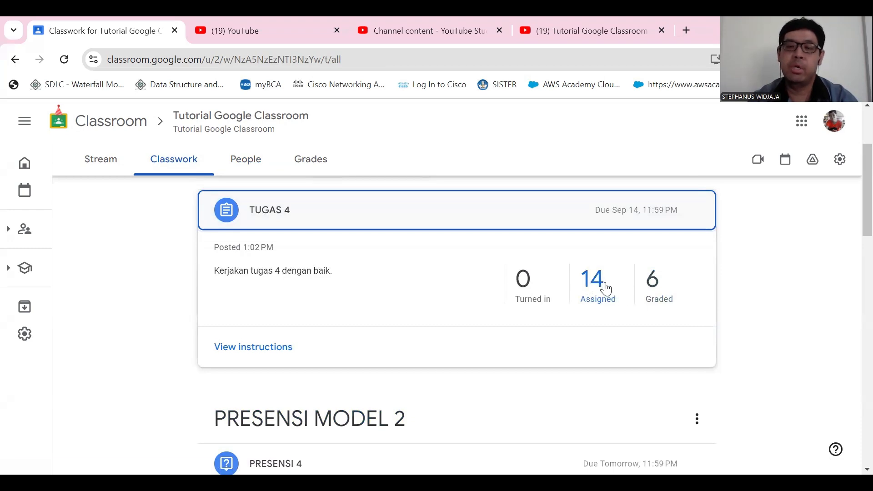
scroll(456, 316, down, 5)
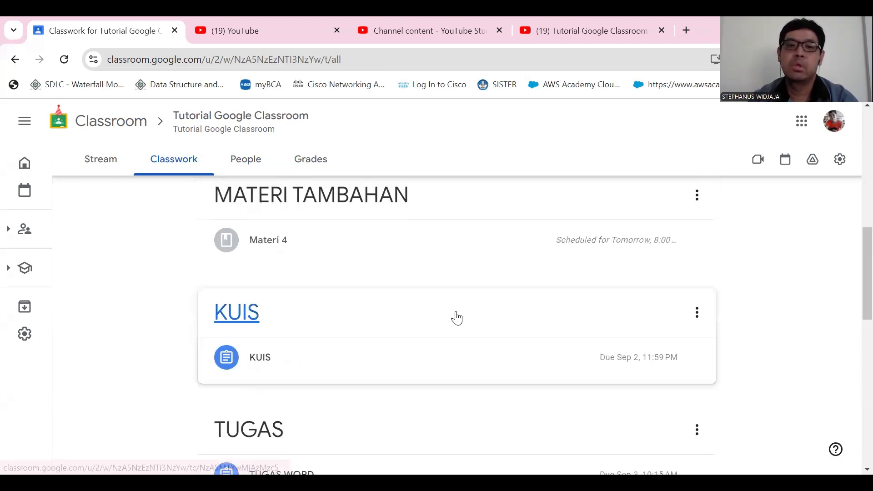
scroll(466, 335, down, 4)
scroll(478, 354, up, 5)
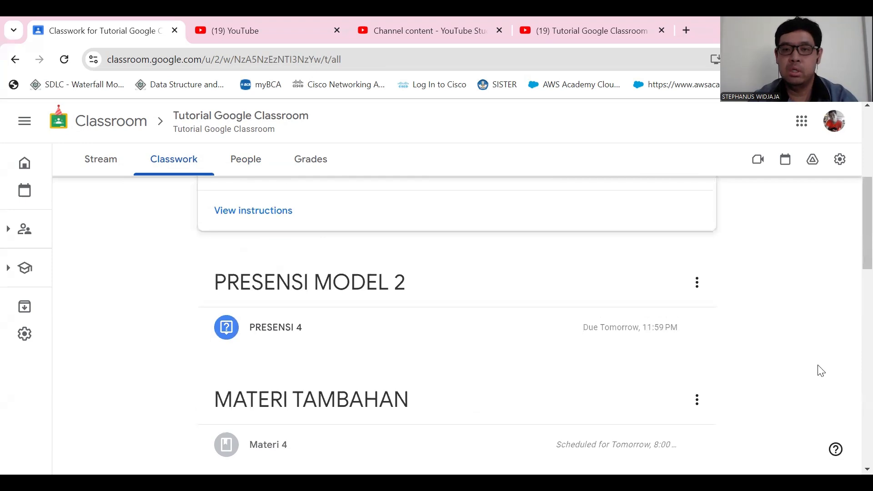
scroll(588, 374, up, 4)
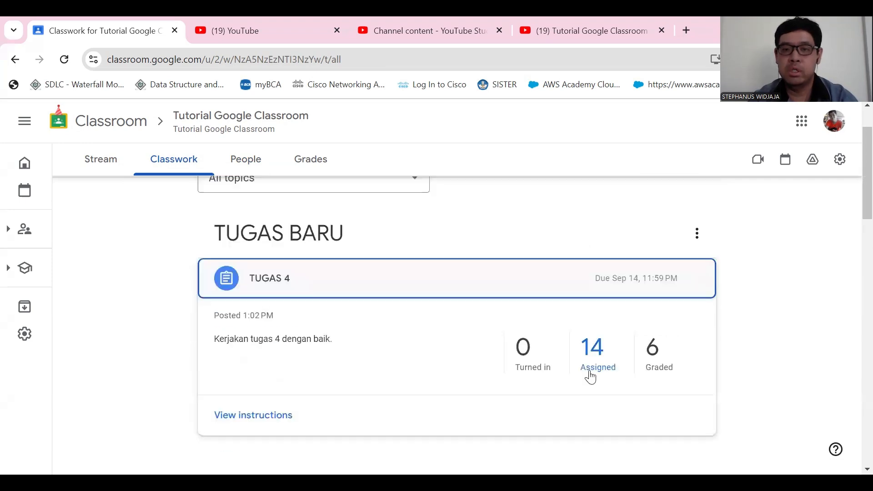
- Open the TUGAS 4 instructions and its student work, and look through the students' submission statuses
click(260, 422)
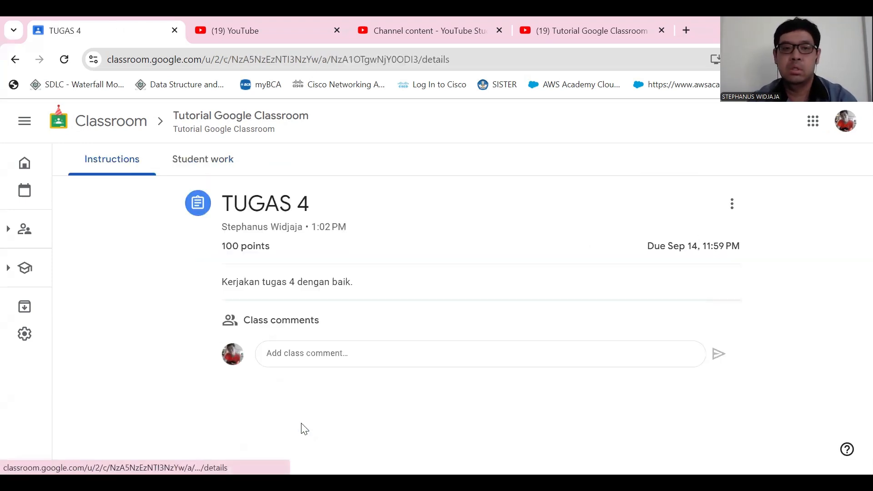
click(206, 166)
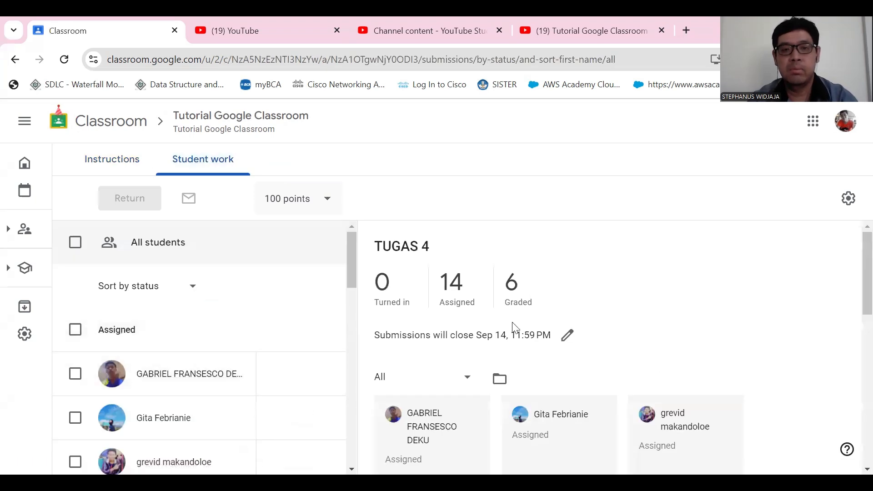
scroll(515, 332, down, 5)
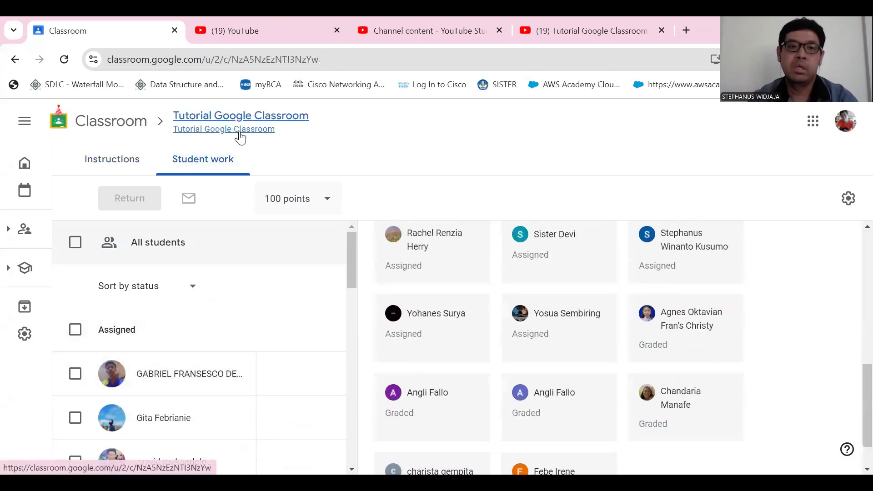
- Return to the class's classwork, open the student work of the older TUGAS assignment and examine which submissions are turned in or missing
click(238, 131)
click(167, 168)
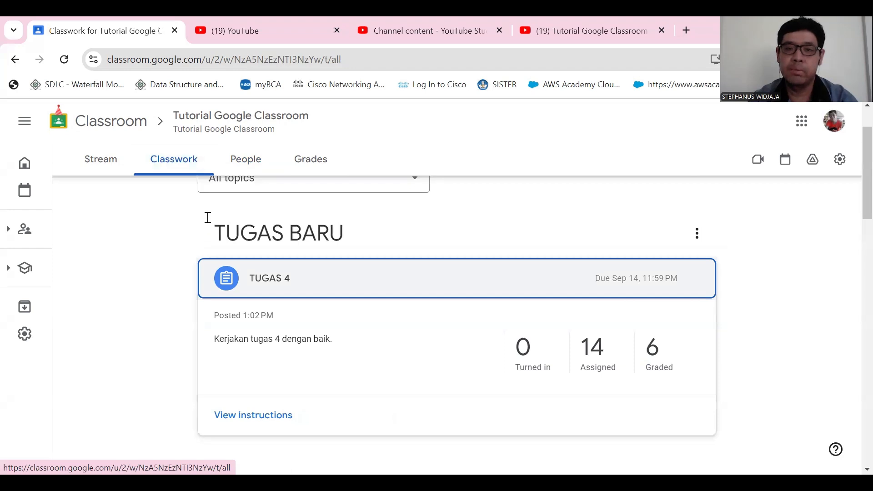
scroll(306, 347, down, 5)
scroll(318, 419, down, 6)
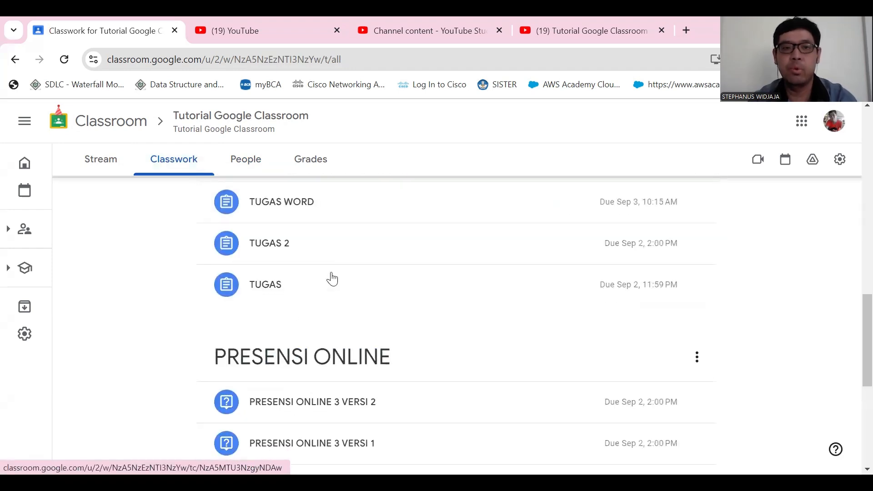
click(296, 288)
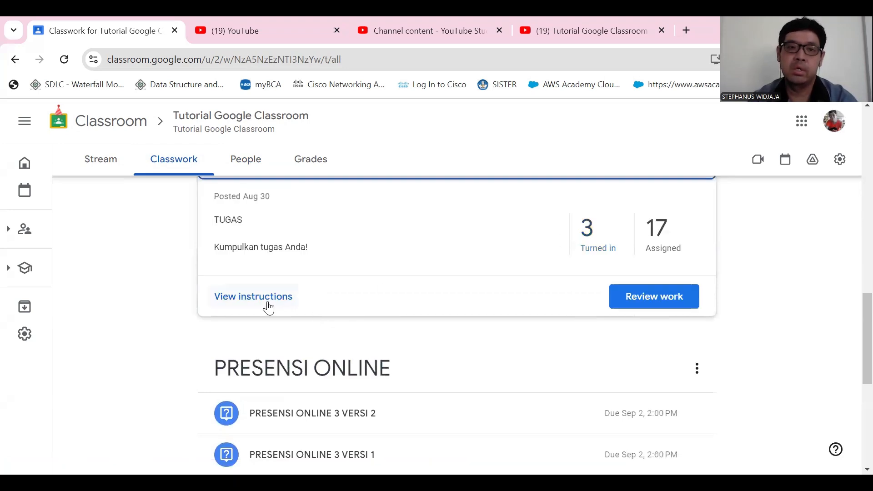
click(268, 308)
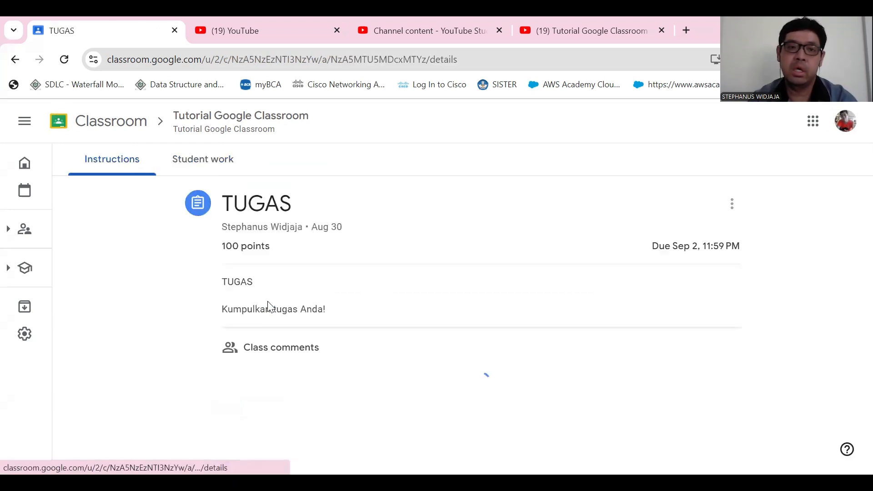
click(210, 161)
scroll(631, 274, down, 4)
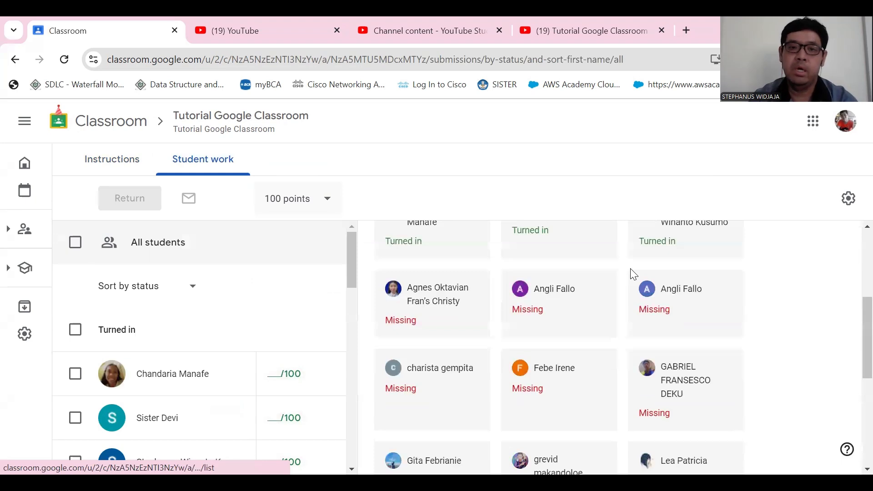
scroll(611, 314, up, 4)
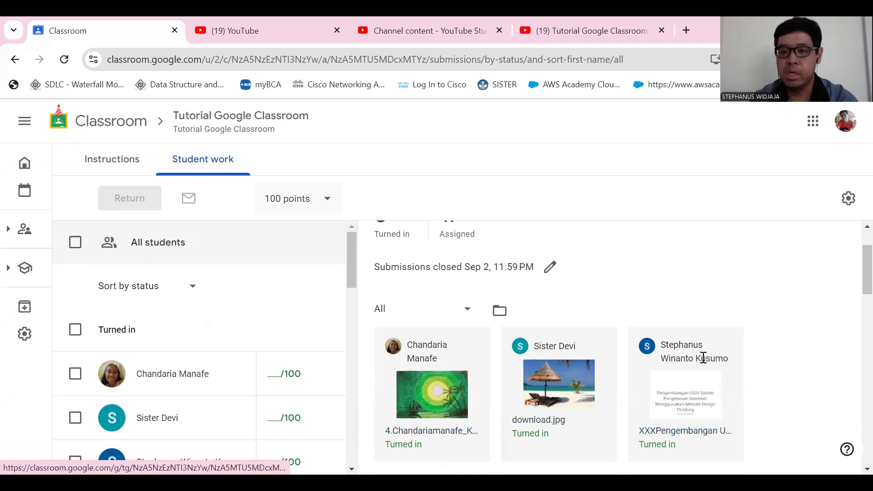
- Open the PDF turned in for TUGAS, read through its first pages and close the submission
click(683, 397)
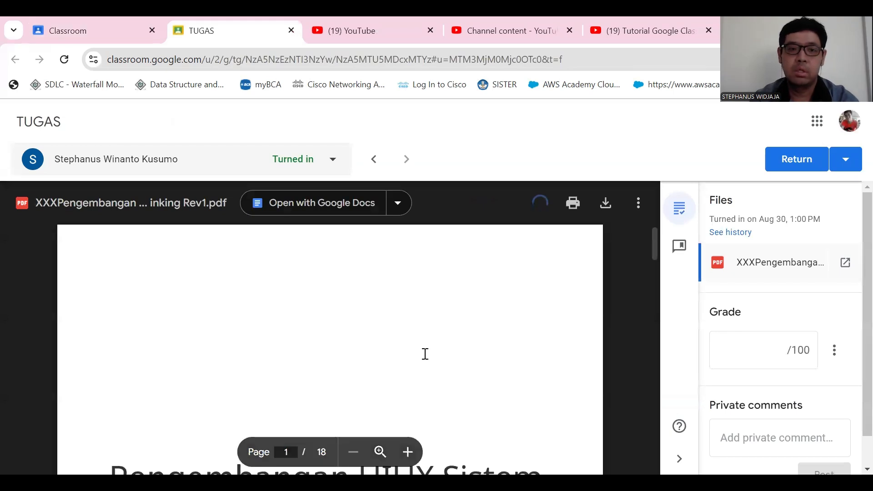
scroll(425, 354, up, 4)
scroll(426, 355, down, 7)
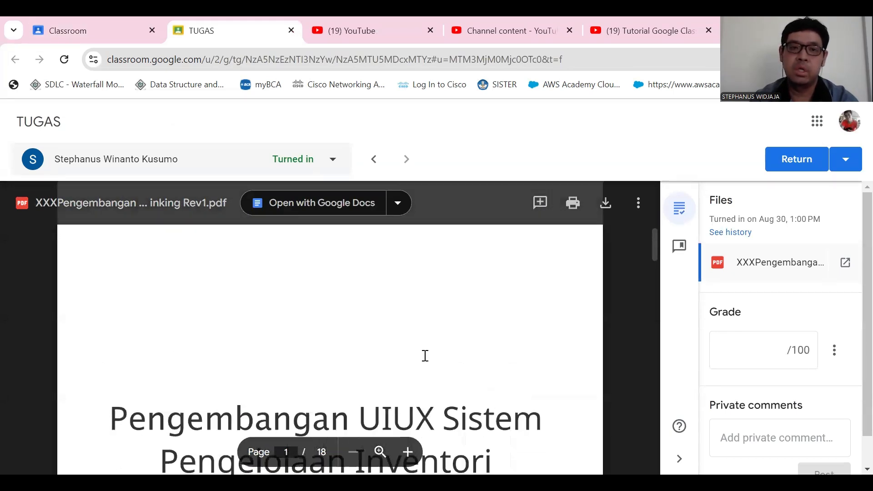
scroll(431, 364, down, 10)
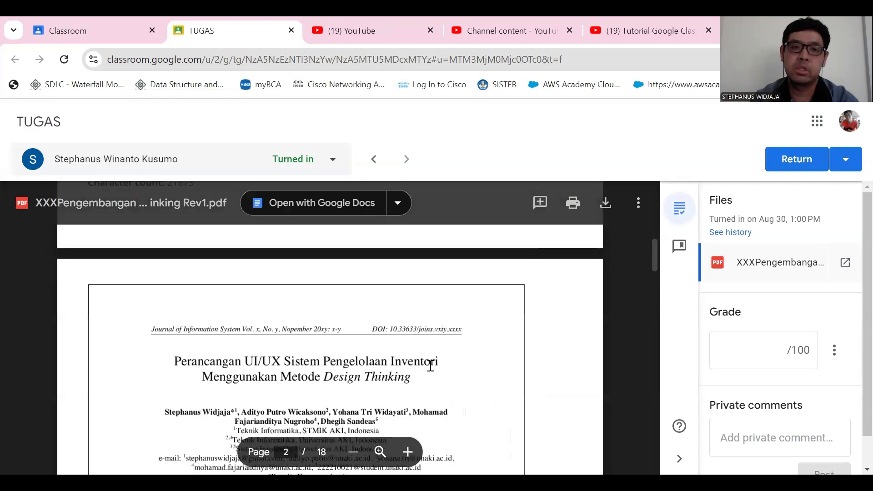
scroll(433, 373, down, 10)
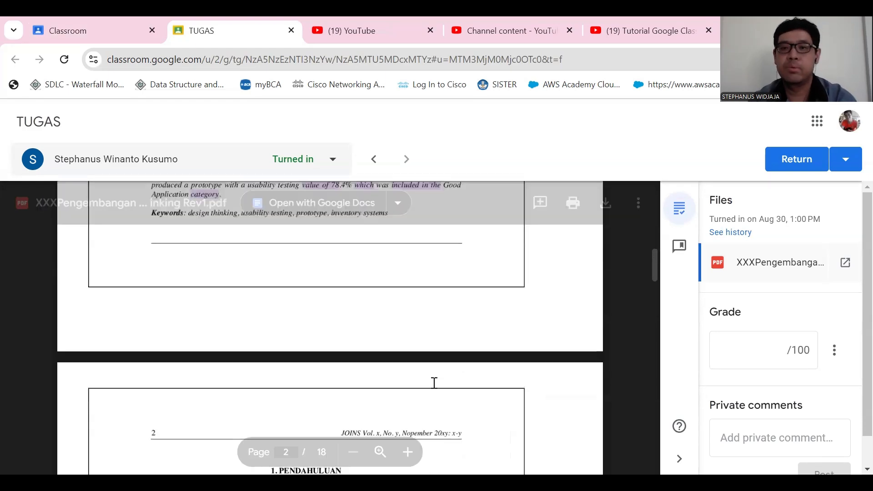
scroll(435, 387, down, 5)
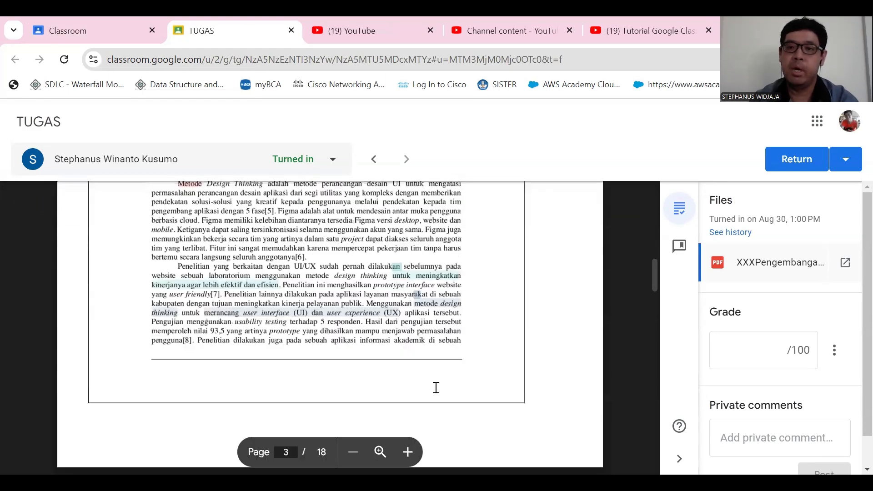
scroll(436, 387, up, 20)
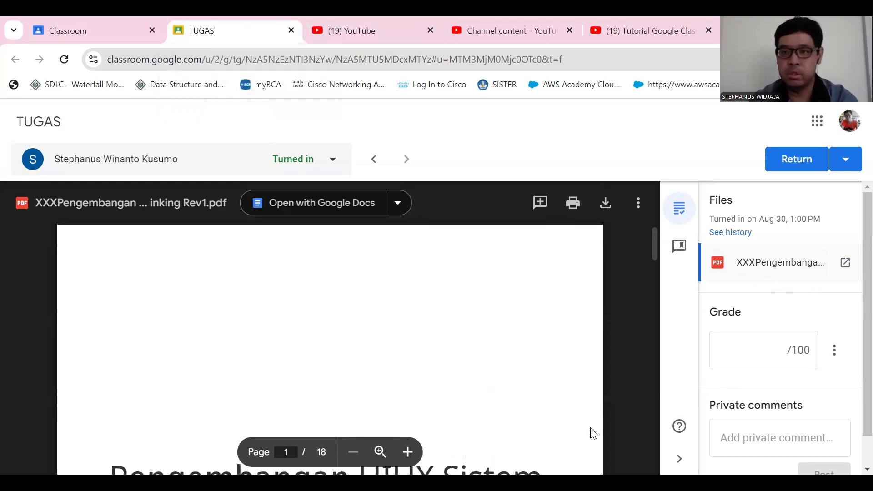
scroll(302, 337, down, 8)
scroll(343, 355, up, 8)
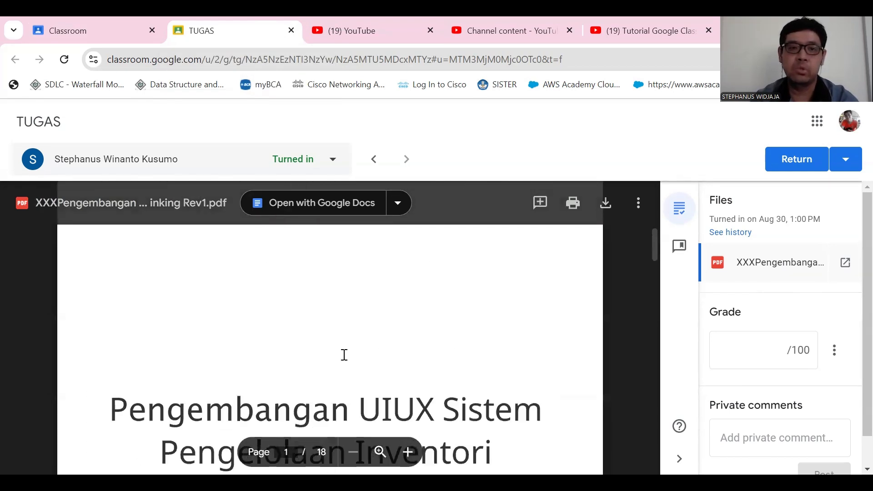
click(291, 31)
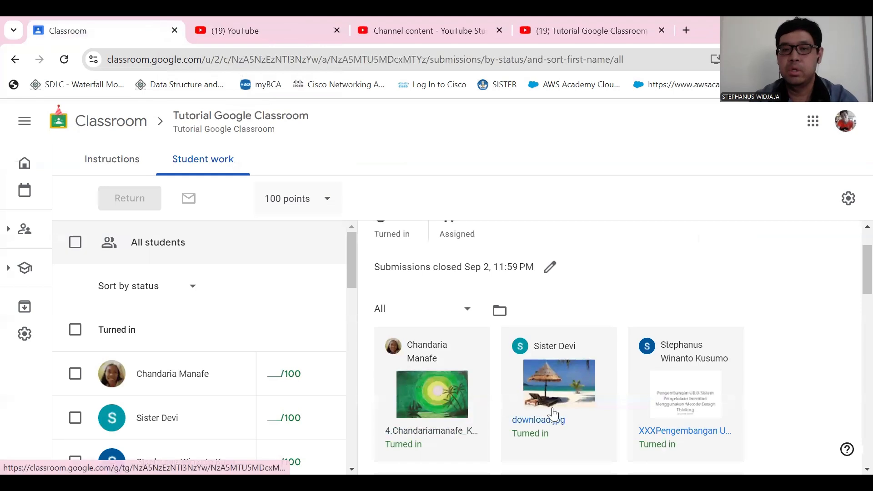
- Open the download.jpg submission for TUGAS, check the file's additional options and close the submission
click(565, 385)
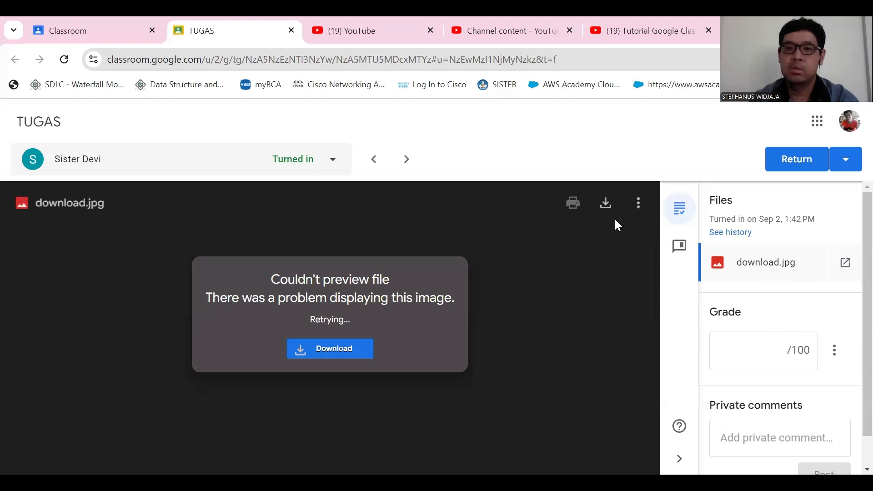
click(640, 205)
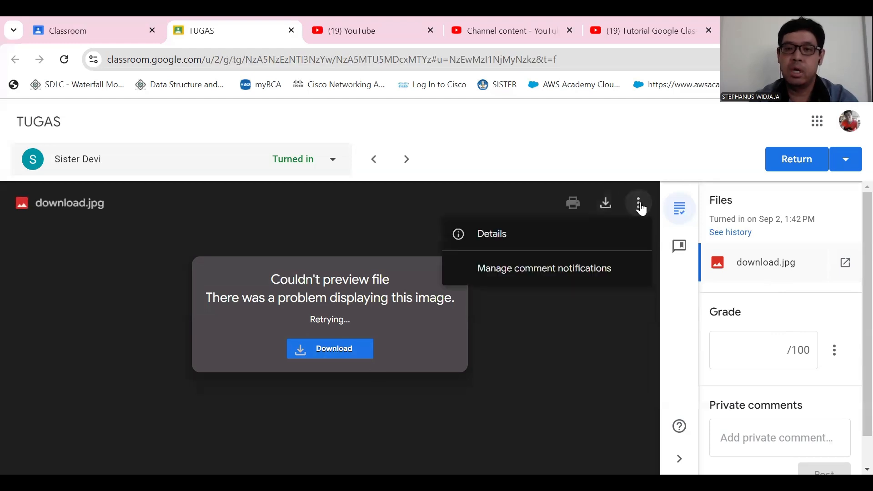
click(514, 375)
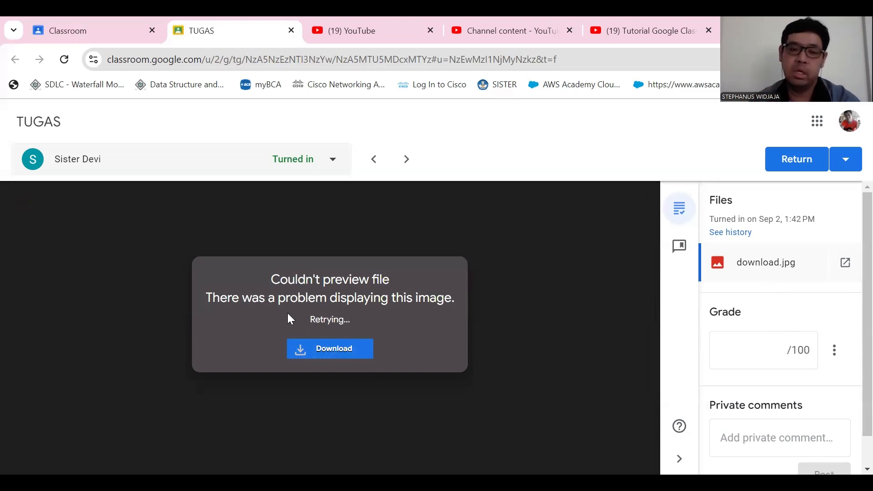
click(291, 31)
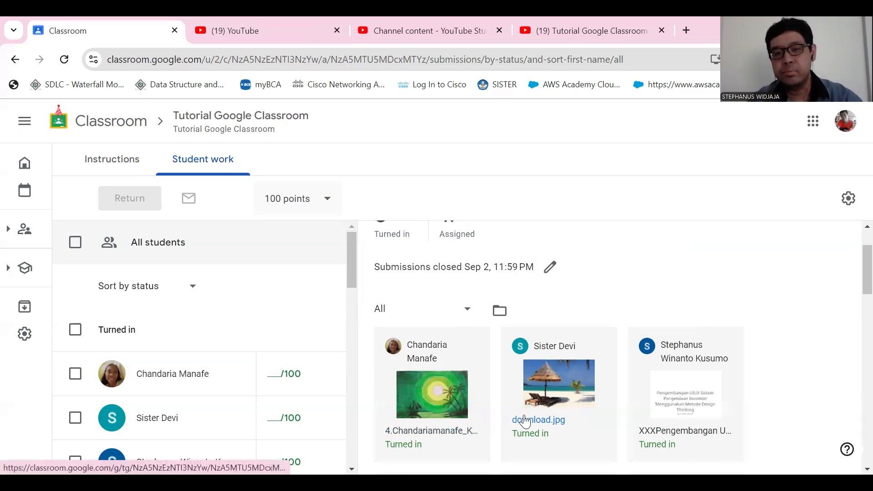
- Reopen the download.jpg submission from the TUGAS student work and grade it 0 out of 100
scroll(709, 376, down, 5)
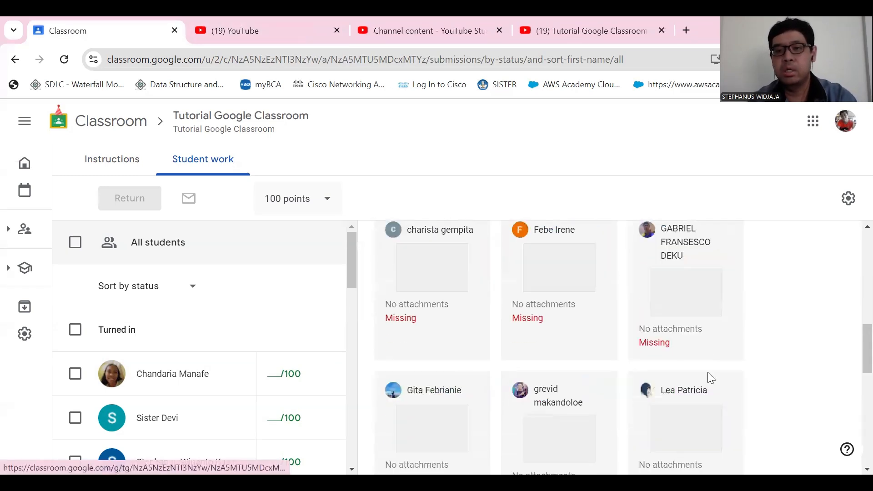
scroll(710, 380, up, 5)
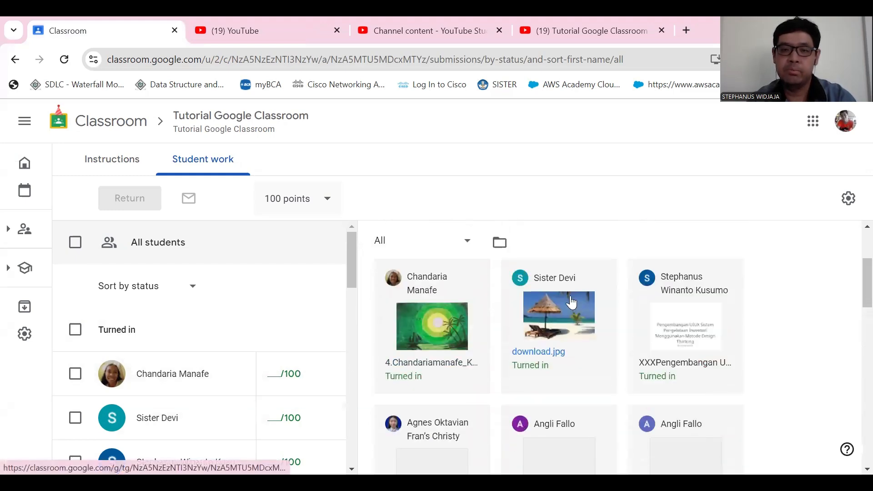
click(528, 304)
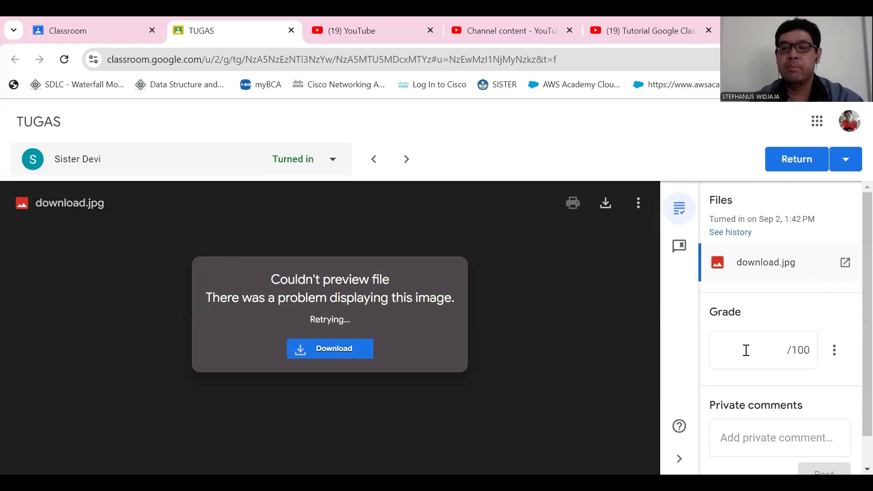
click(778, 351)
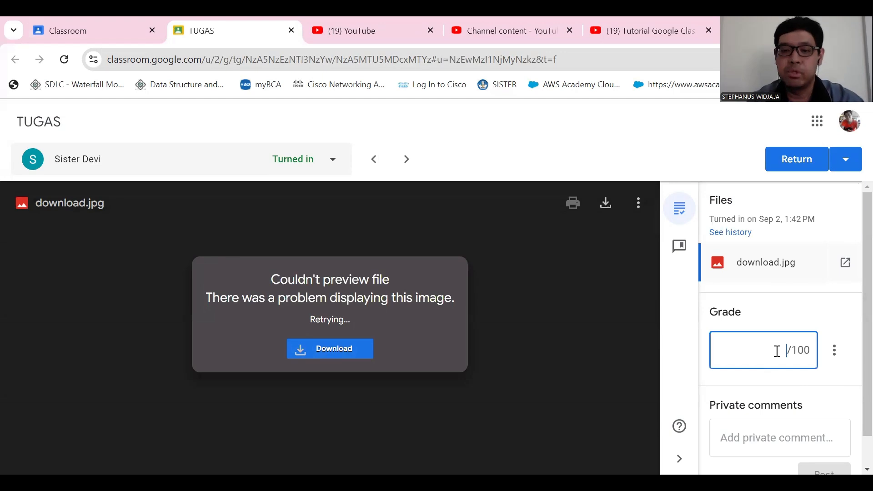
text(0)
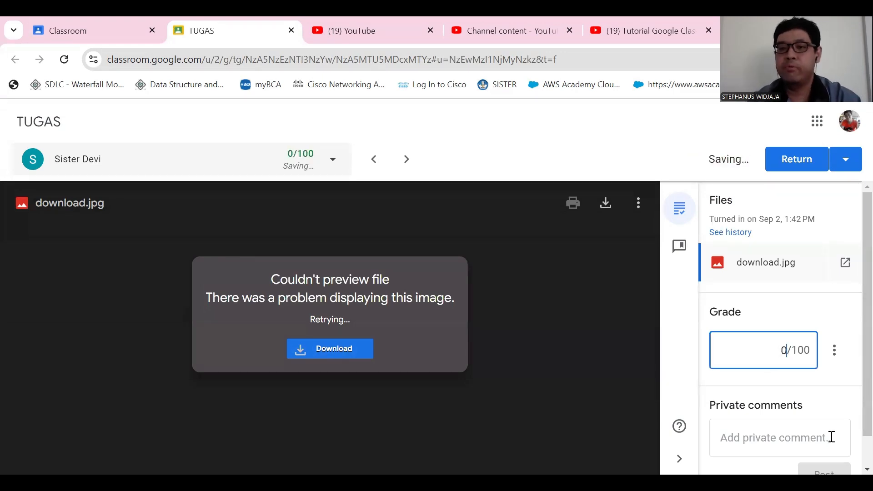
- Post the private comment "File tidak bisa dilihat" on the download.jpg submission
click(819, 444)
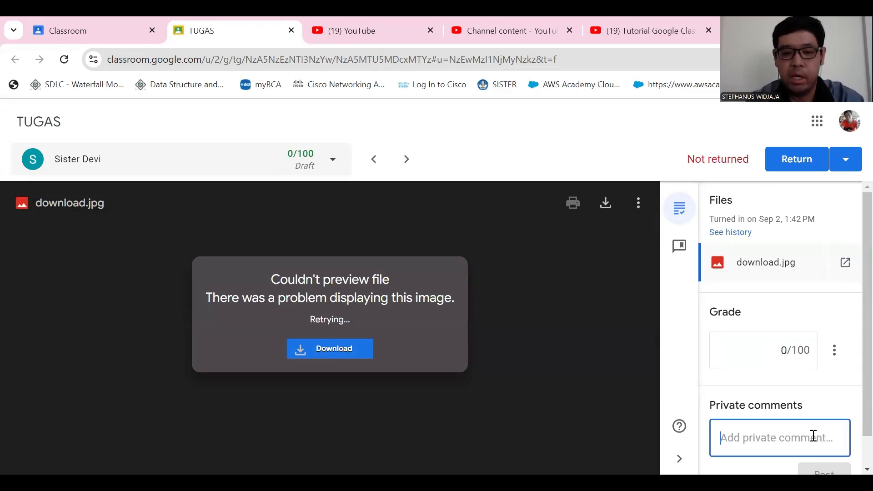
text(File)
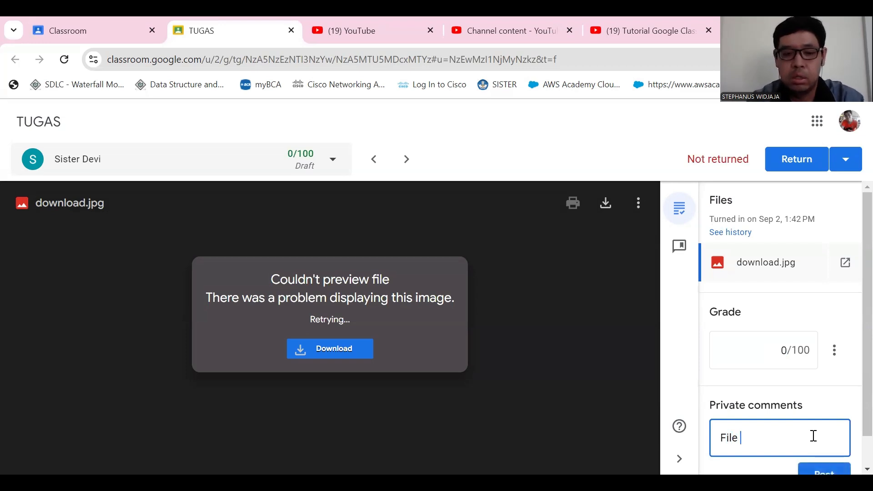
text( tidak bisa dilihat)
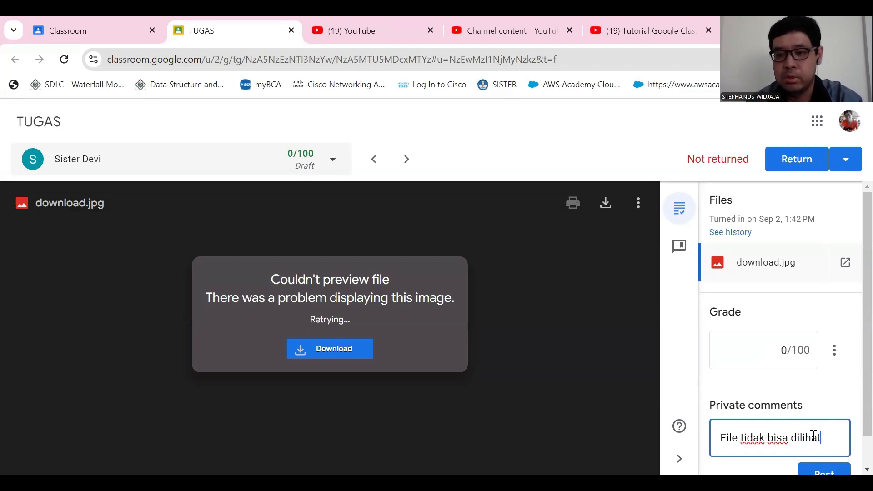
scroll(814, 439, down, 1)
click(829, 444)
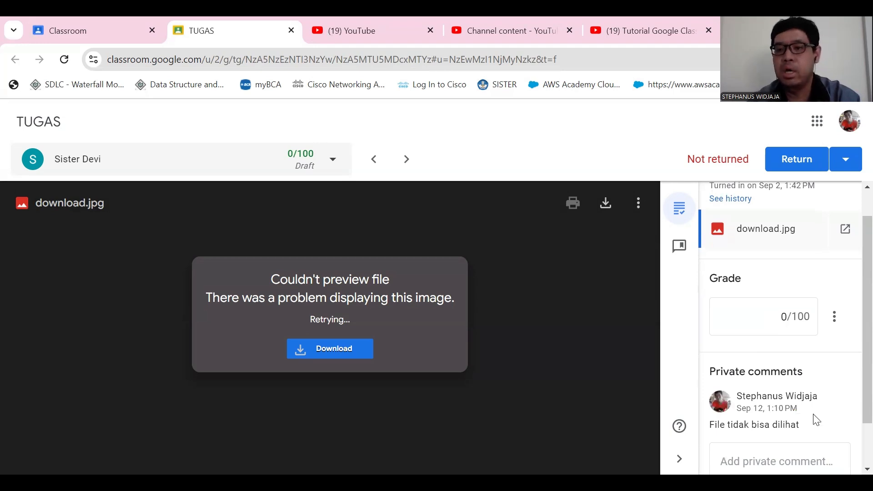
- Return the graded download.jpg submission to the student and close it
scroll(819, 353, up, 1)
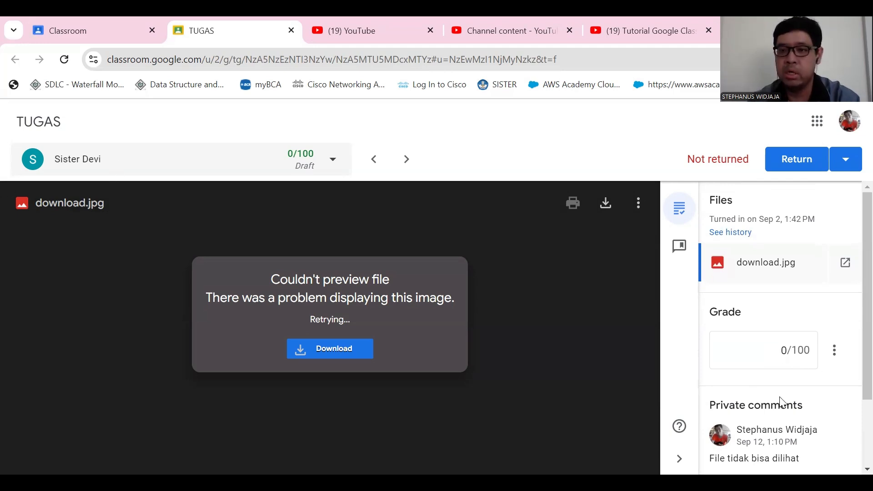
scroll(766, 453, down, 2)
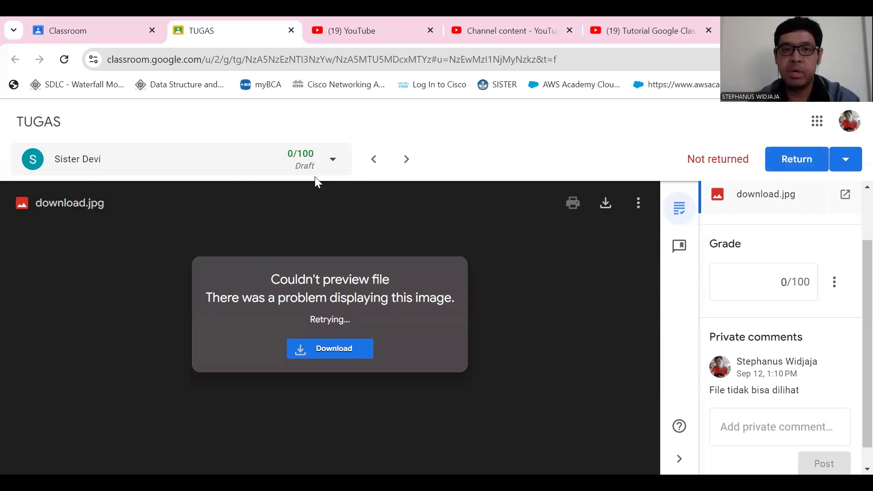
click(803, 161)
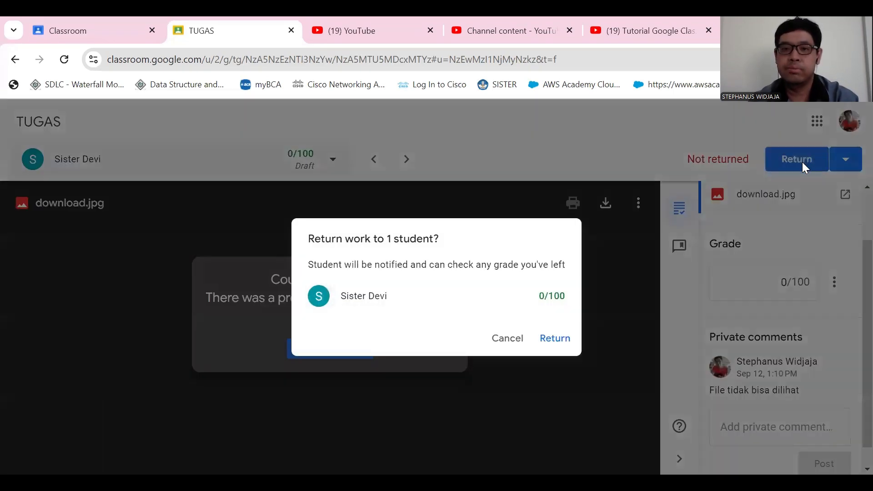
click(557, 344)
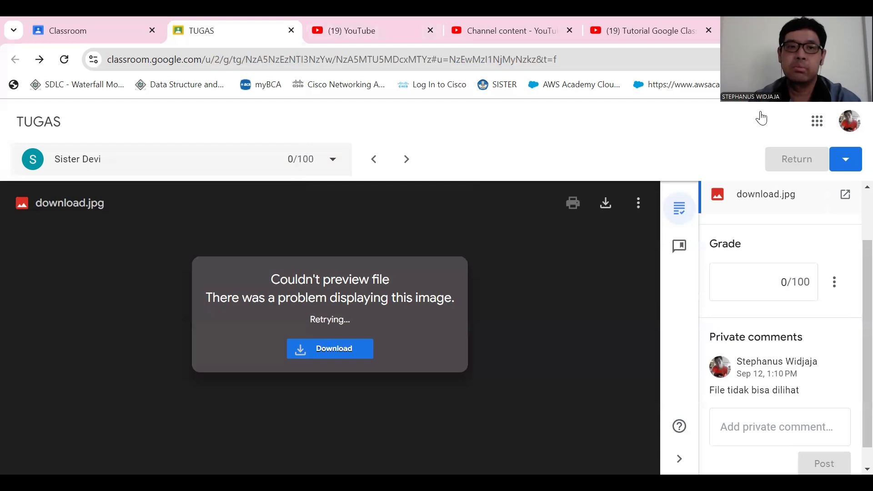
click(291, 29)
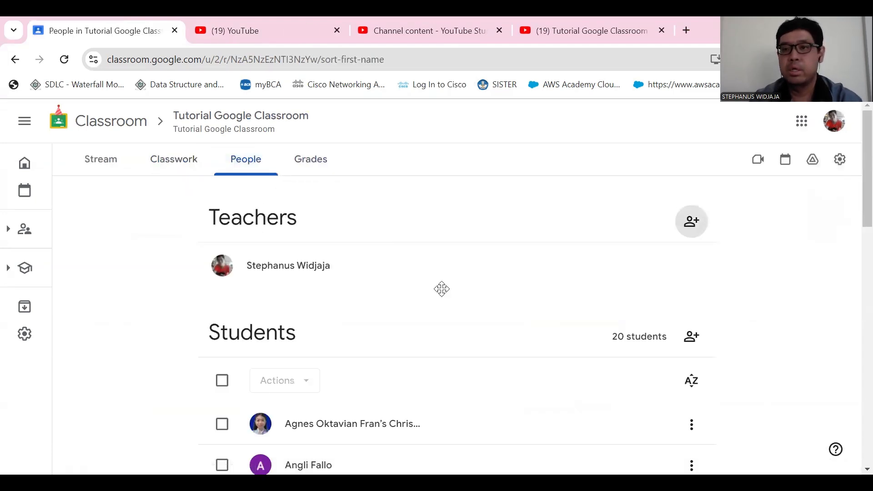
- Go to the class's classwork, view the class details in the class settings and close the settings
click(174, 159)
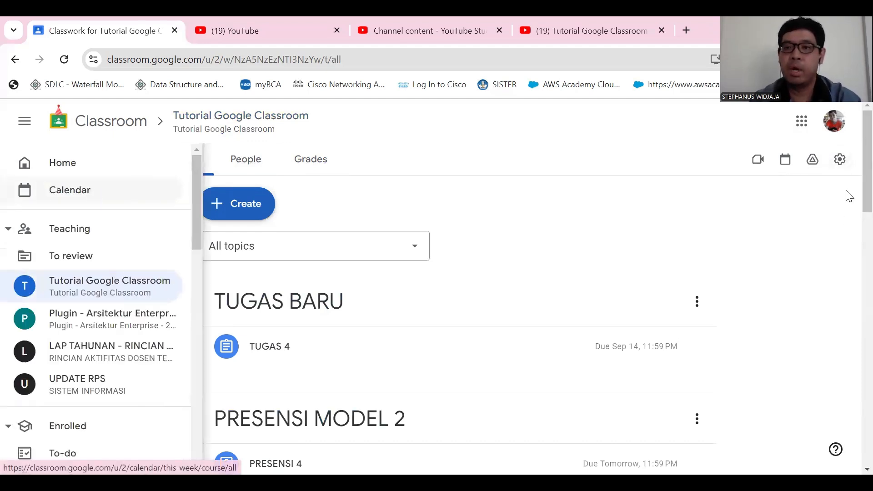
click(841, 160)
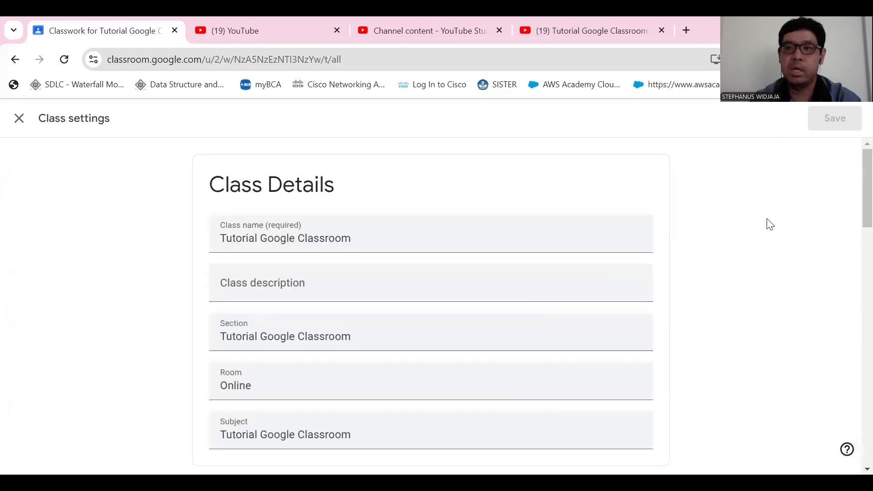
click(19, 119)
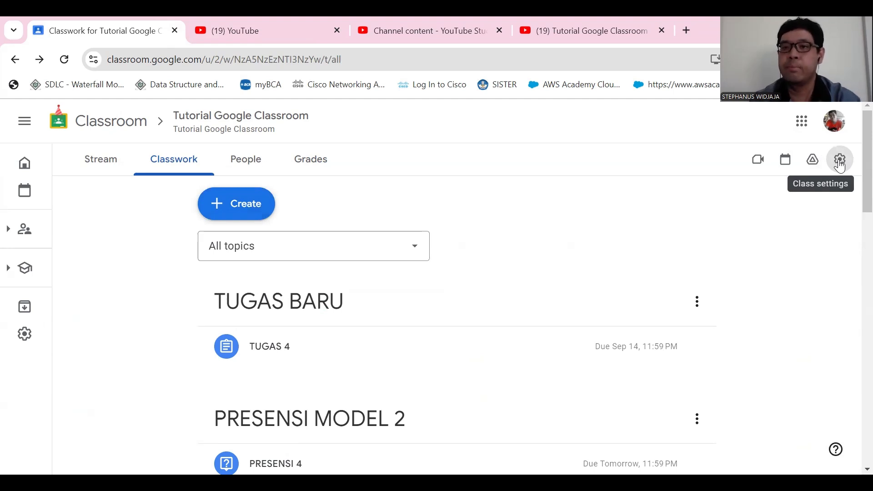
- Reopen the class settings and retype the end of the class name so it reads "Tutorial Google Classroom"
click(840, 163)
click(403, 237)
key(BackSpace)
key(BackSpace)
key(BackSpace)
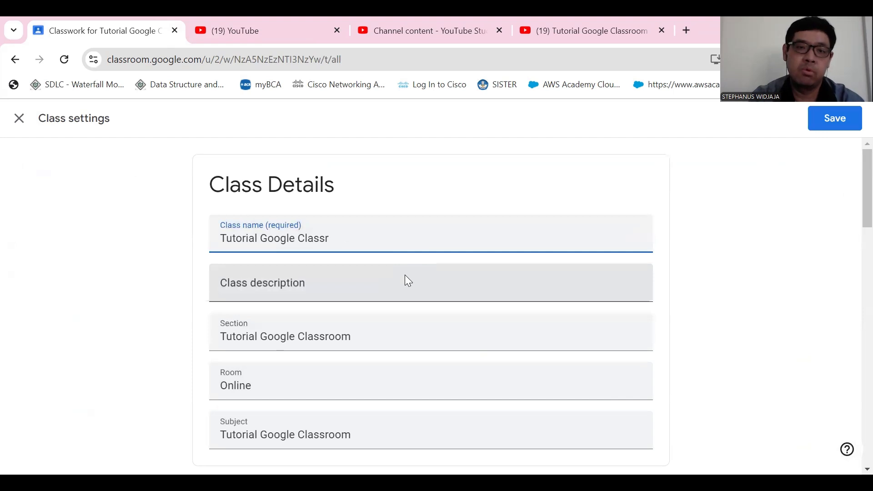
text(oom)
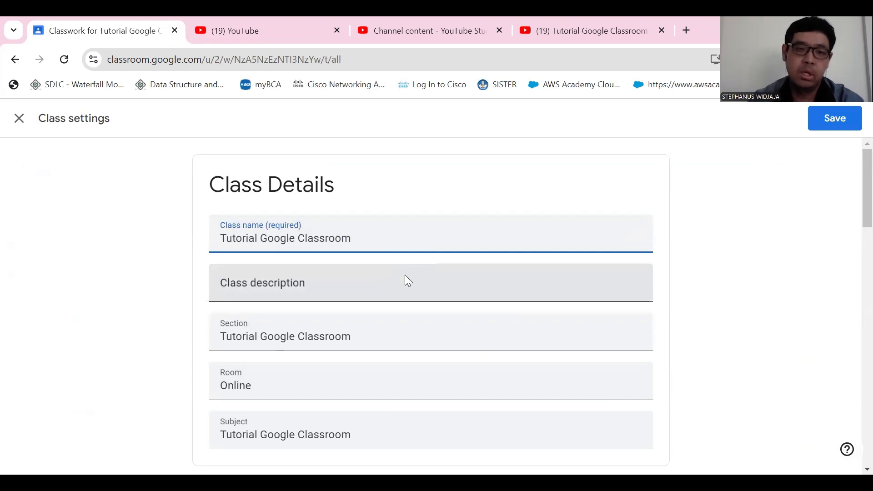
- Look through the description, room, invite code and stream settings, and save the class settings
click(383, 283)
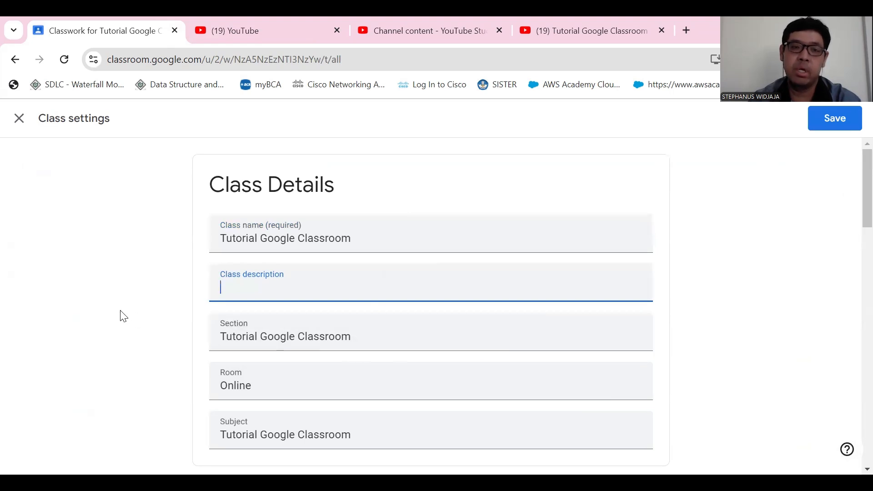
scroll(122, 316, down, 6)
scroll(121, 319, up, 3)
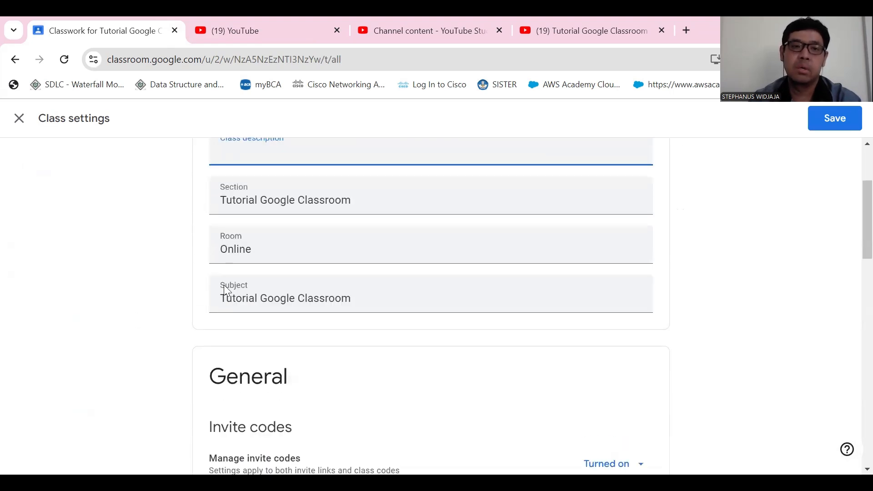
click(264, 248)
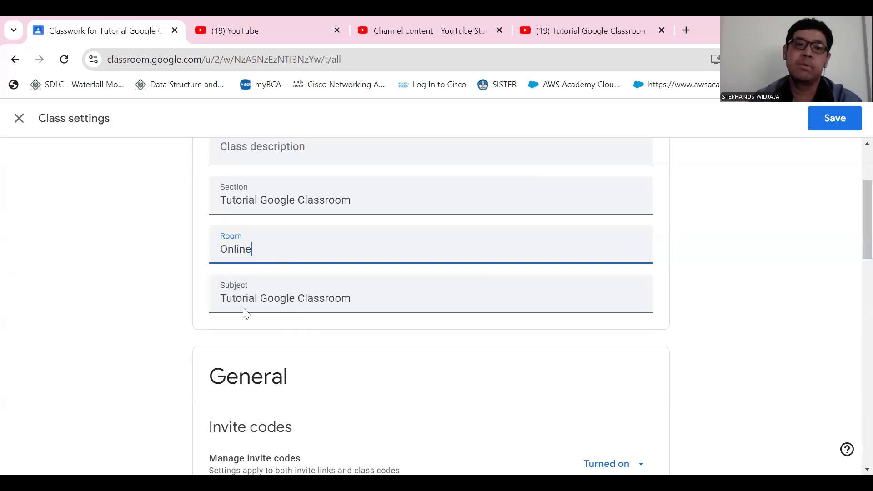
scroll(457, 352, down, 6)
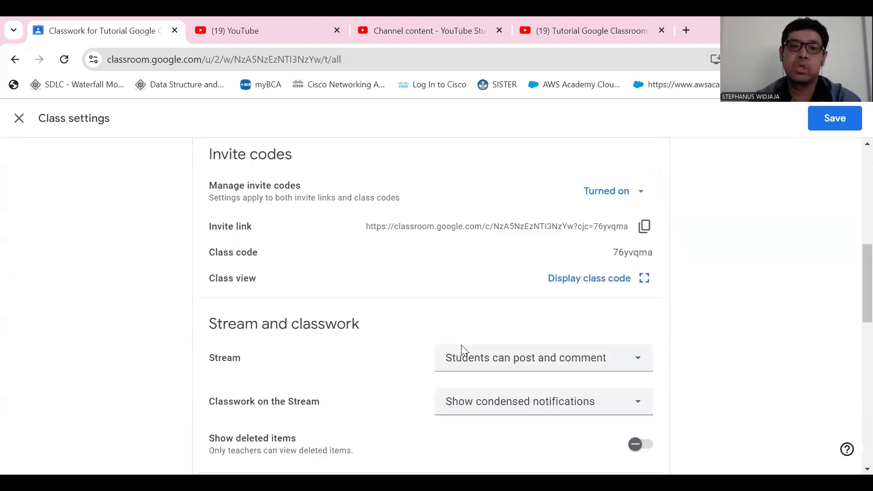
click(840, 126)
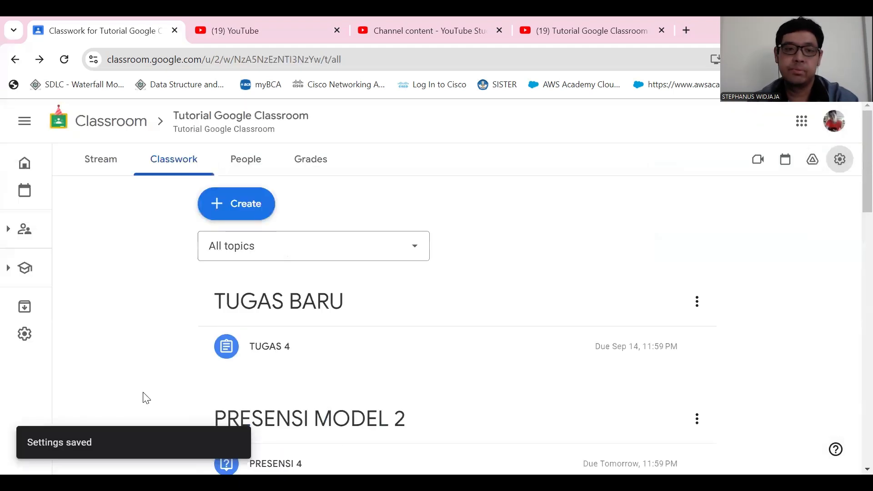
scroll(692, 314, down, 7)
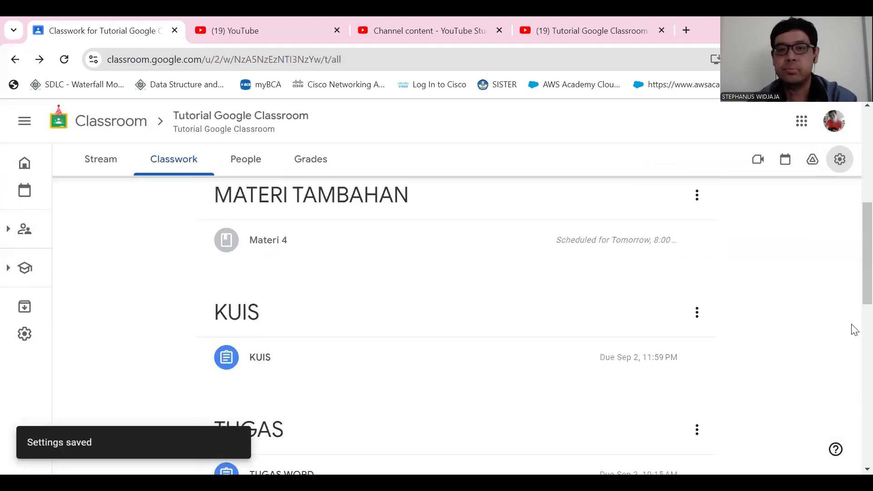
scroll(605, 351, up, 6)
scroll(605, 352, up, 2)
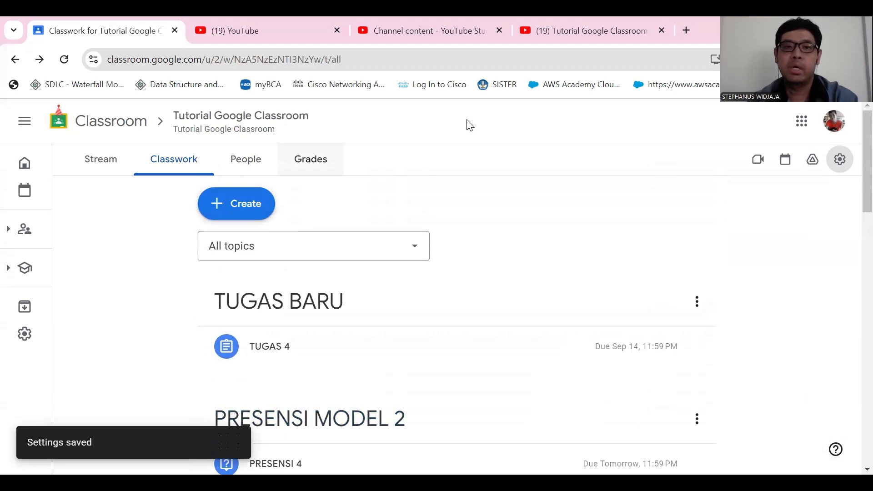